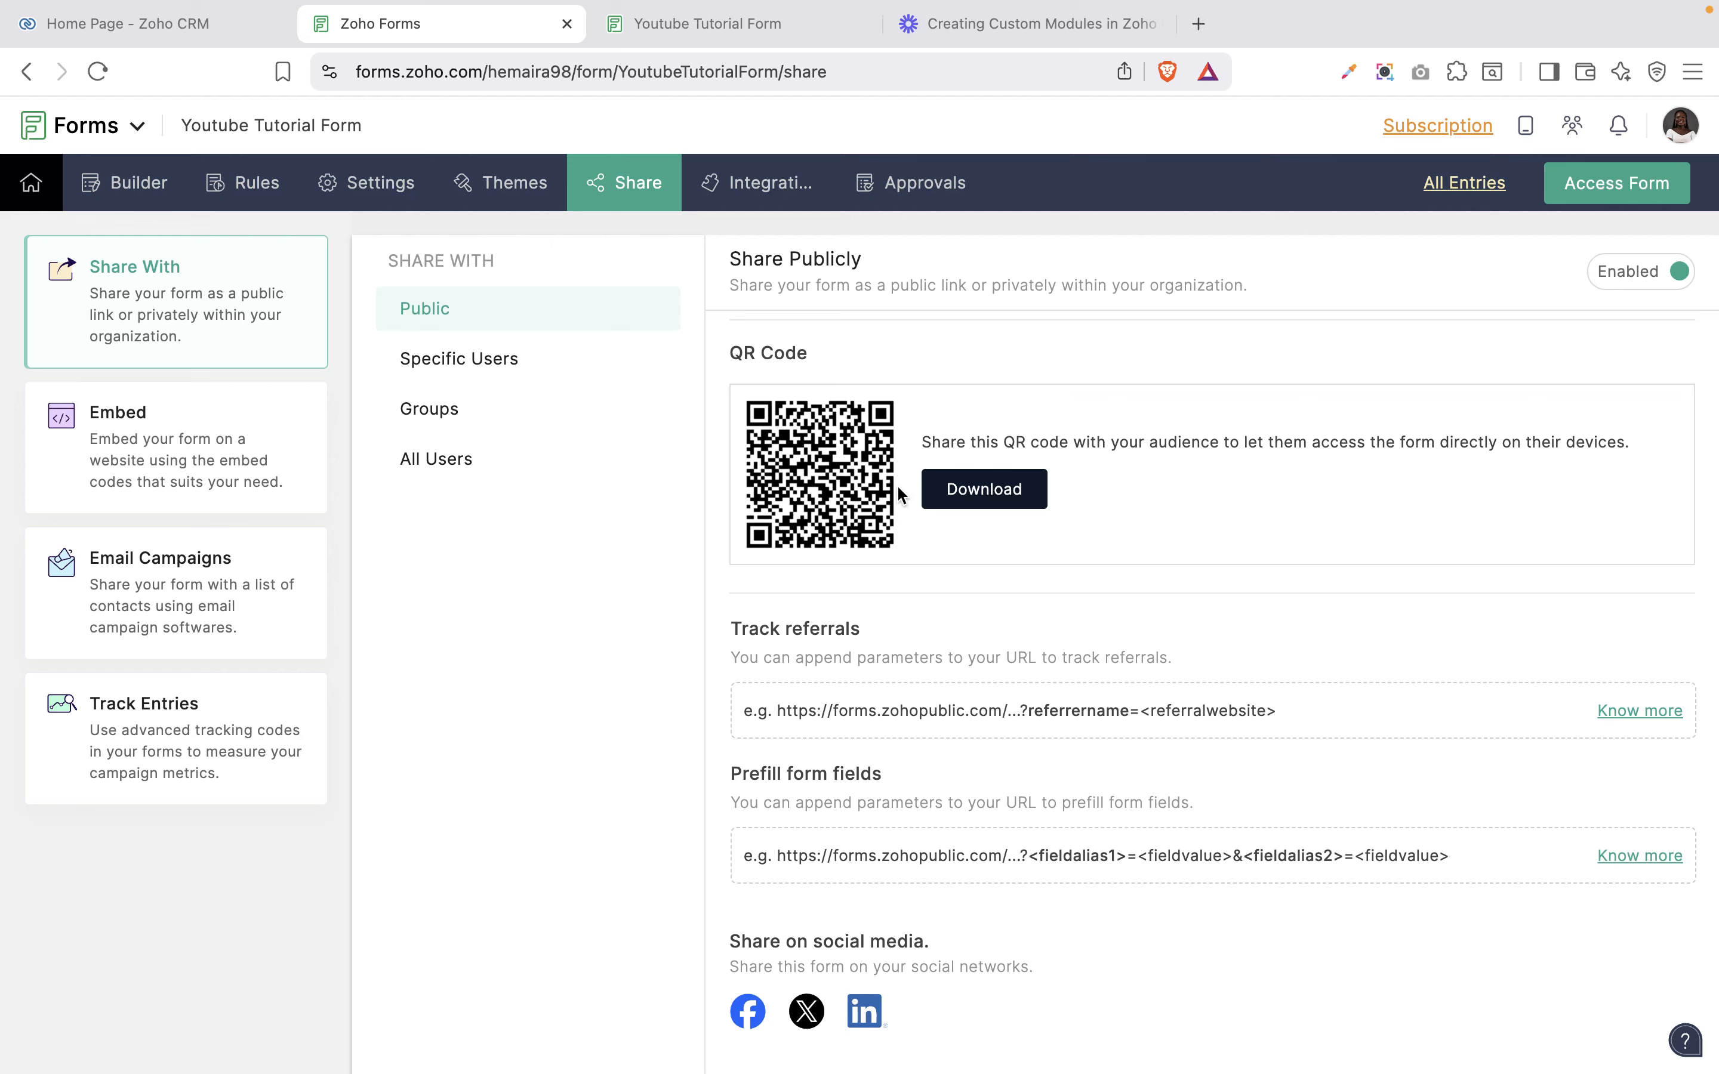
# Start downloading the form's QR code image, then cancel saving the file.
pyautogui.click(995, 507)
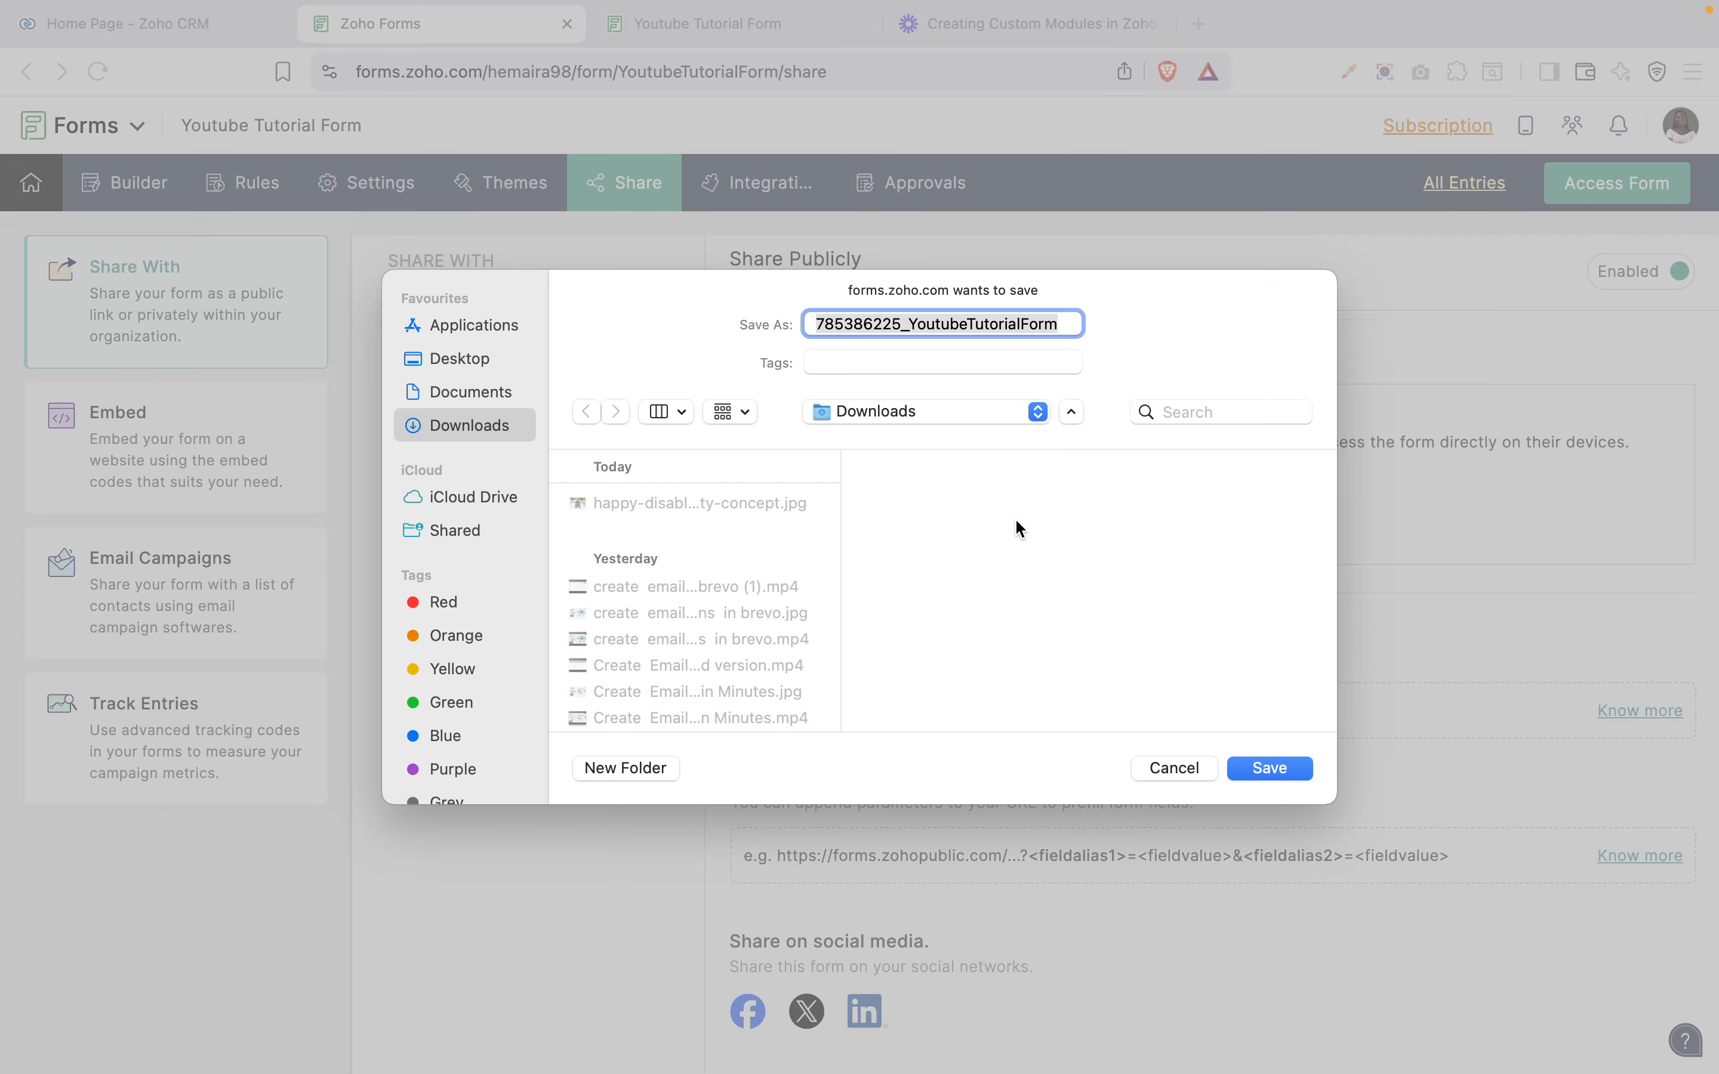
pyautogui.click(1176, 770)
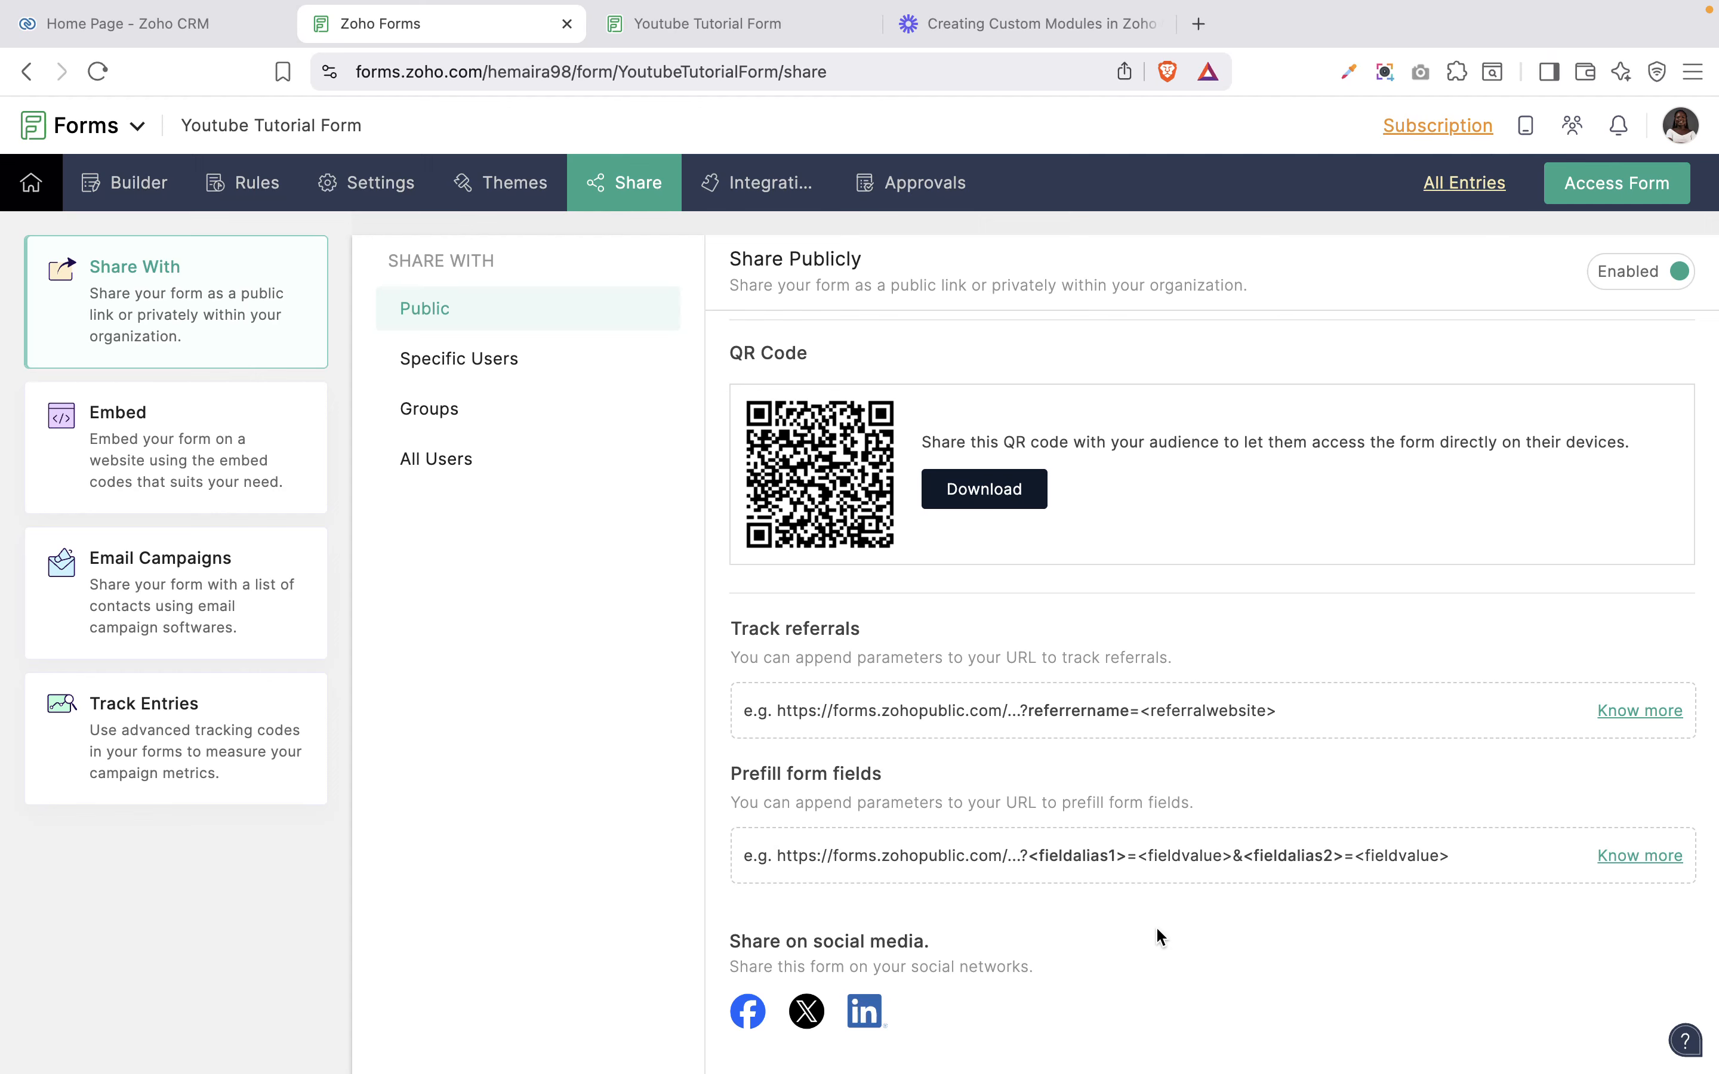
pyautogui.scroll(5, 1155, 925)
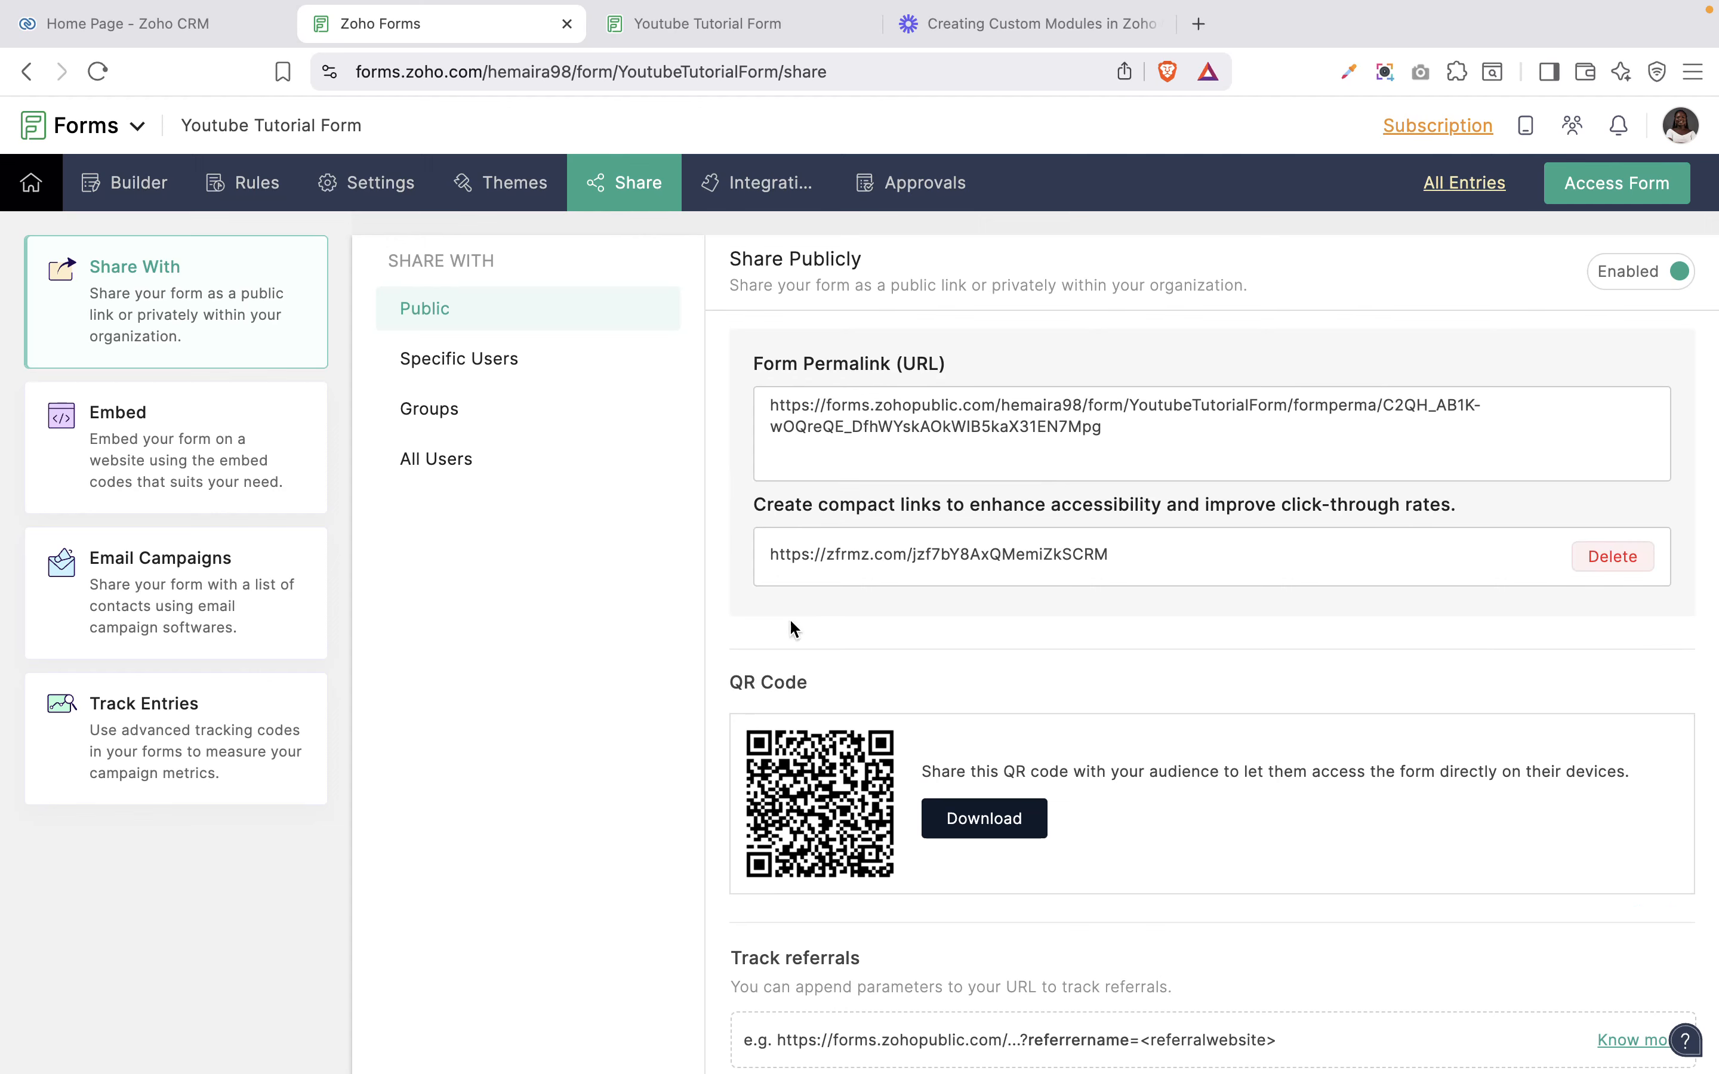
# Review the Specific Users, Groups and All Users sharing options, then show the iframe embed code.
pyautogui.click(480, 362)
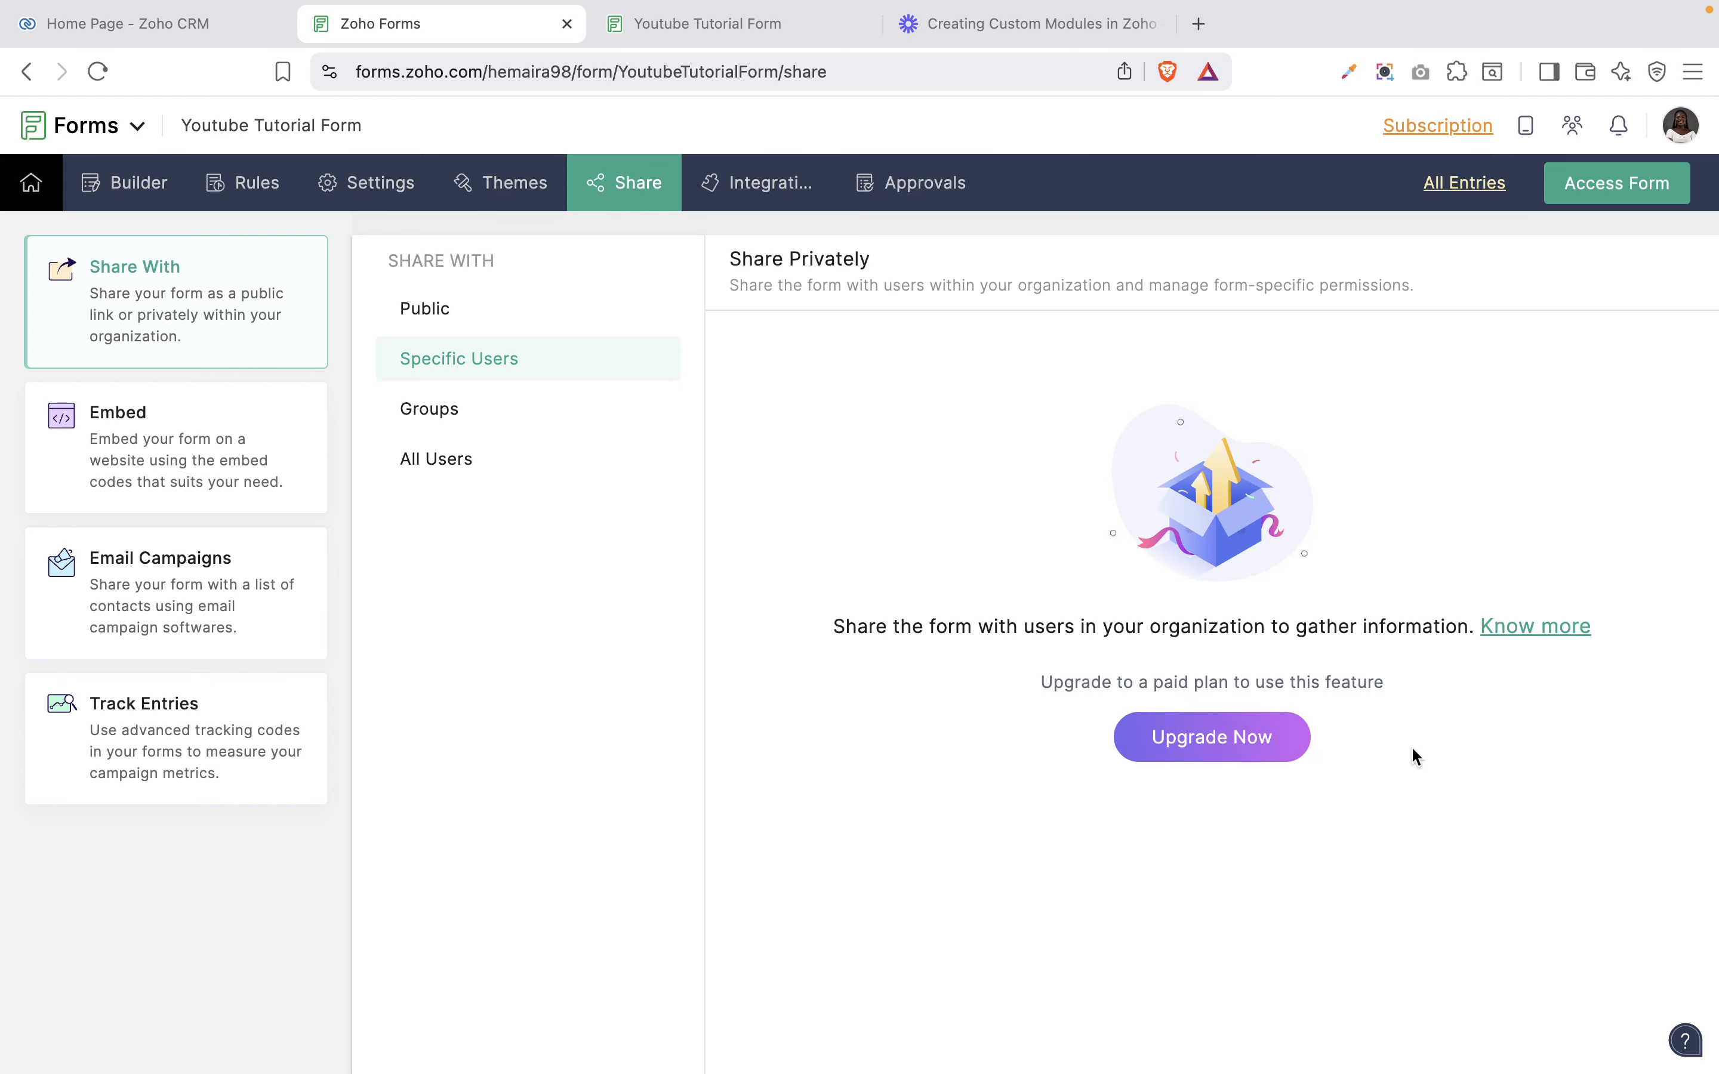
pyautogui.click(451, 417)
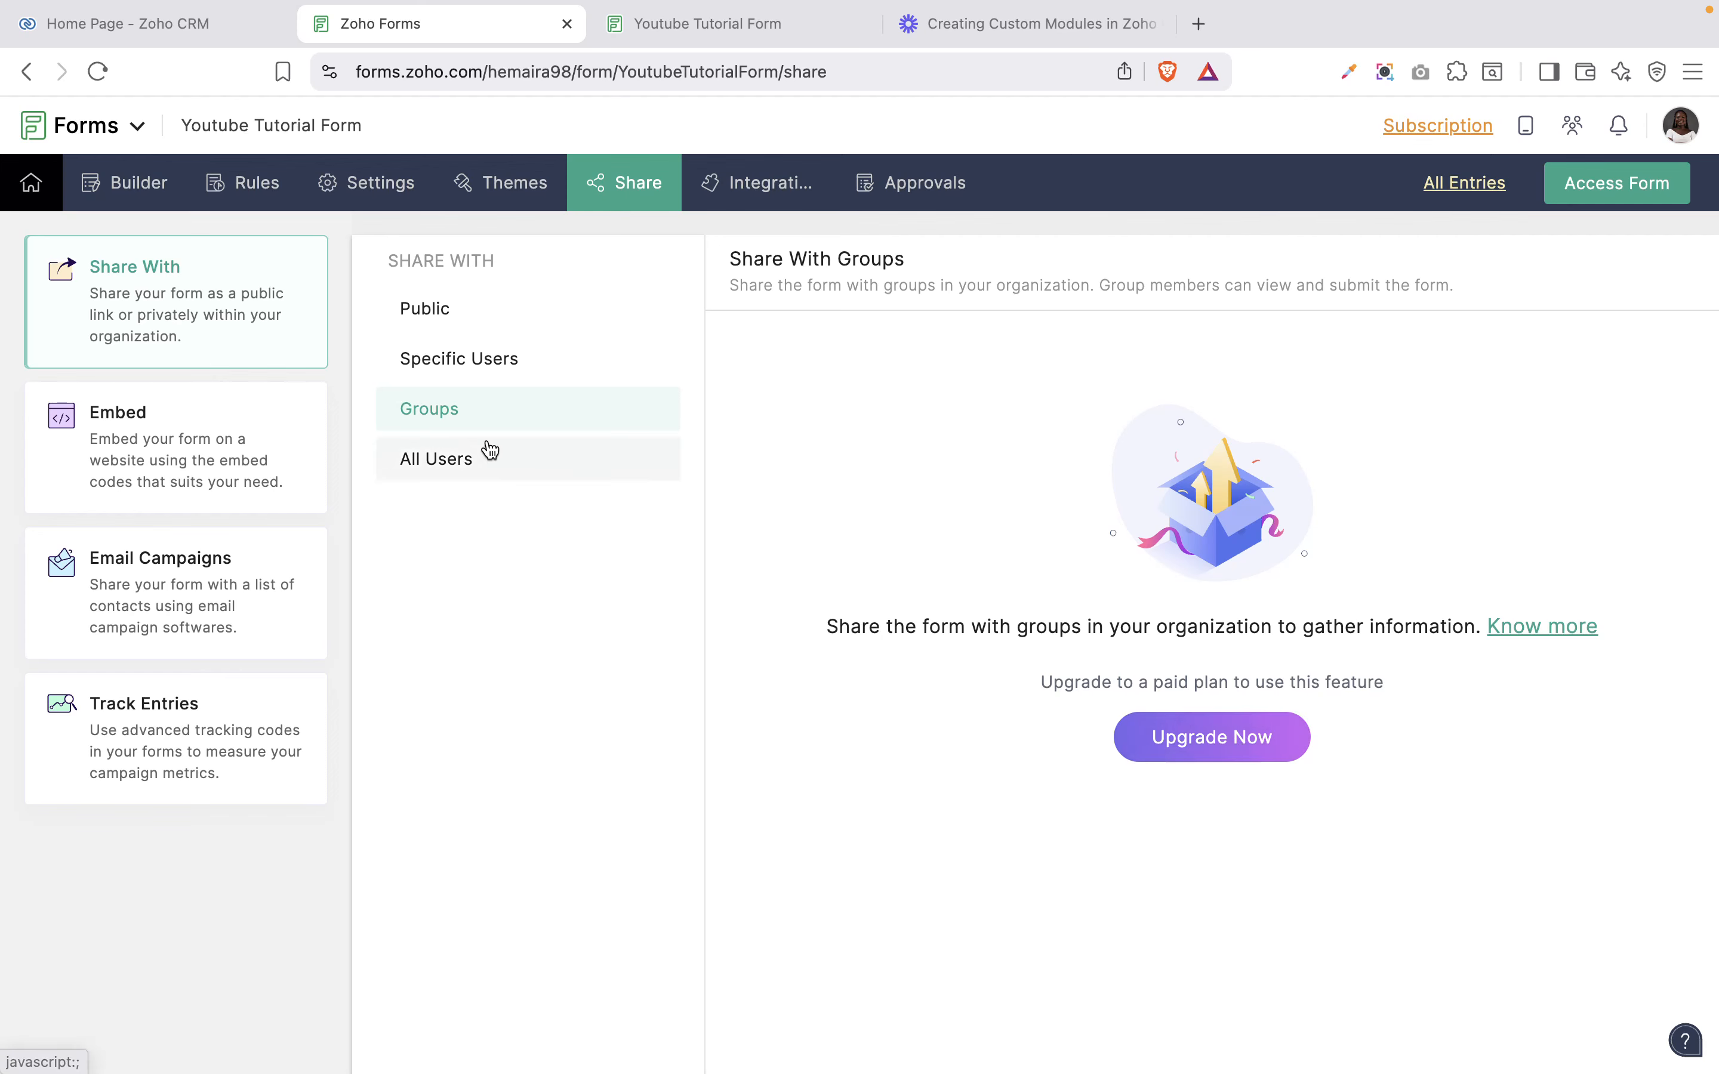
pyautogui.click(448, 457)
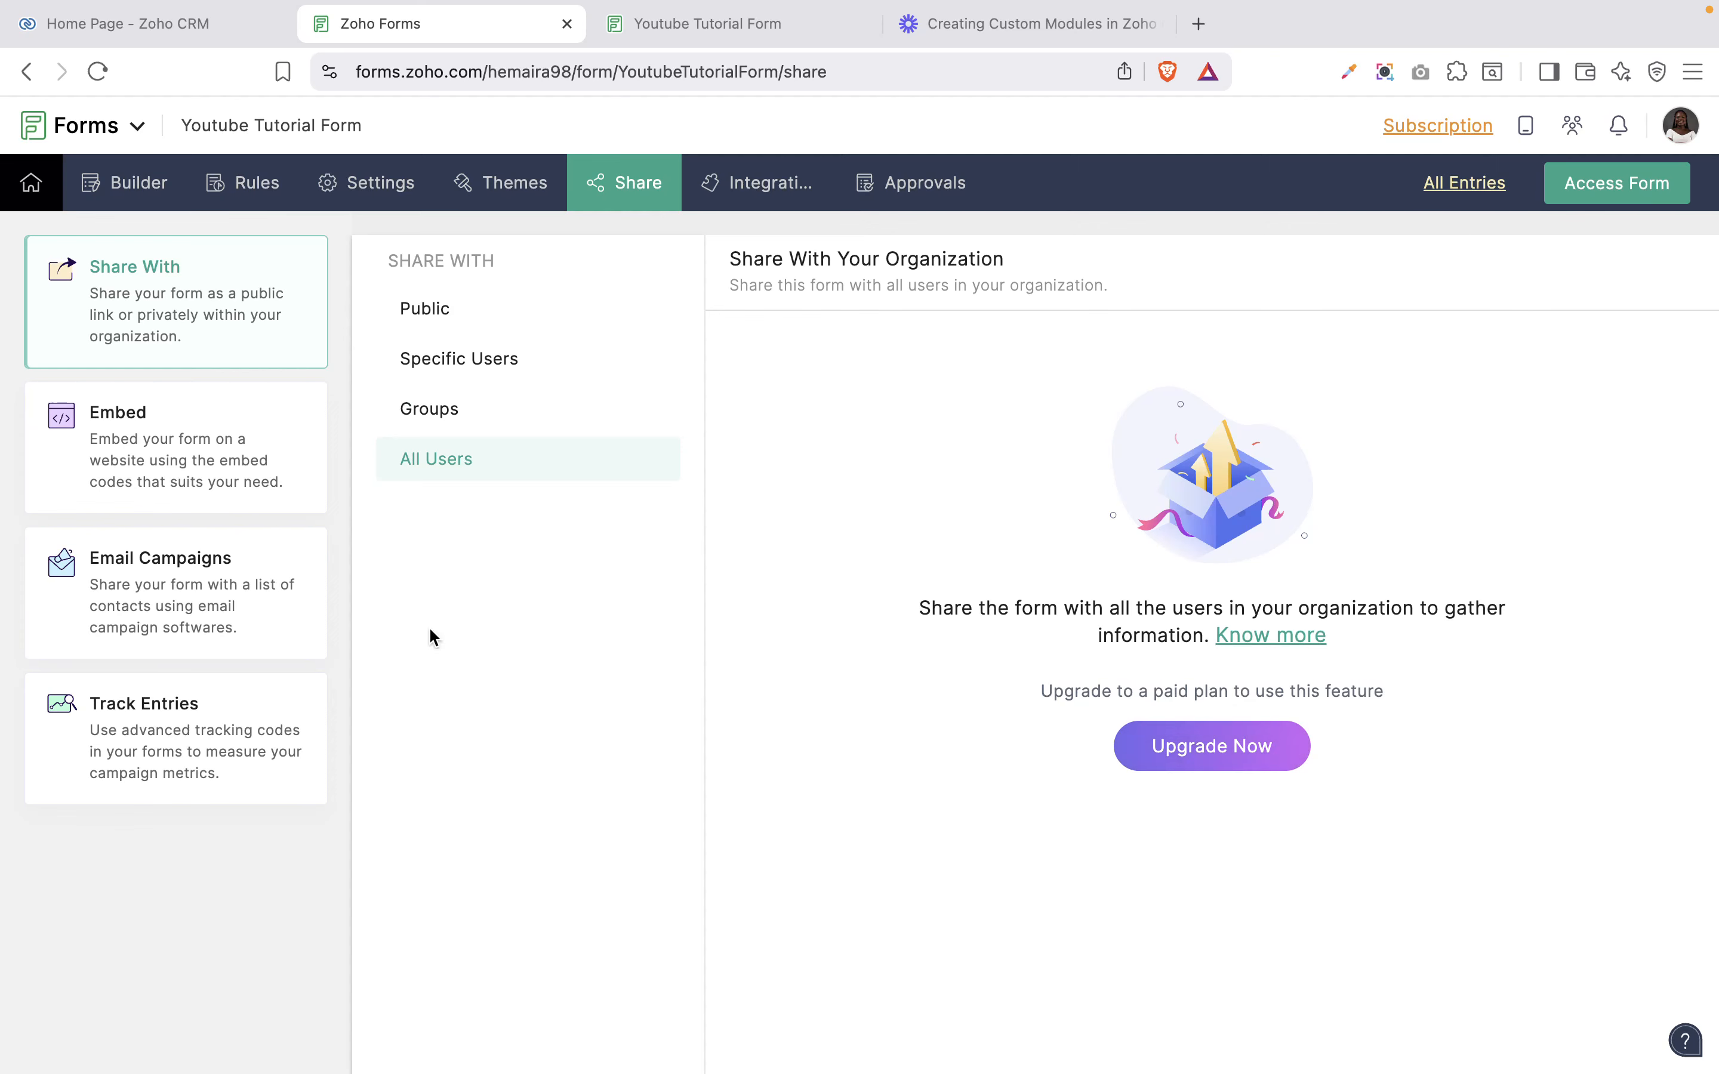
pyautogui.click(164, 512)
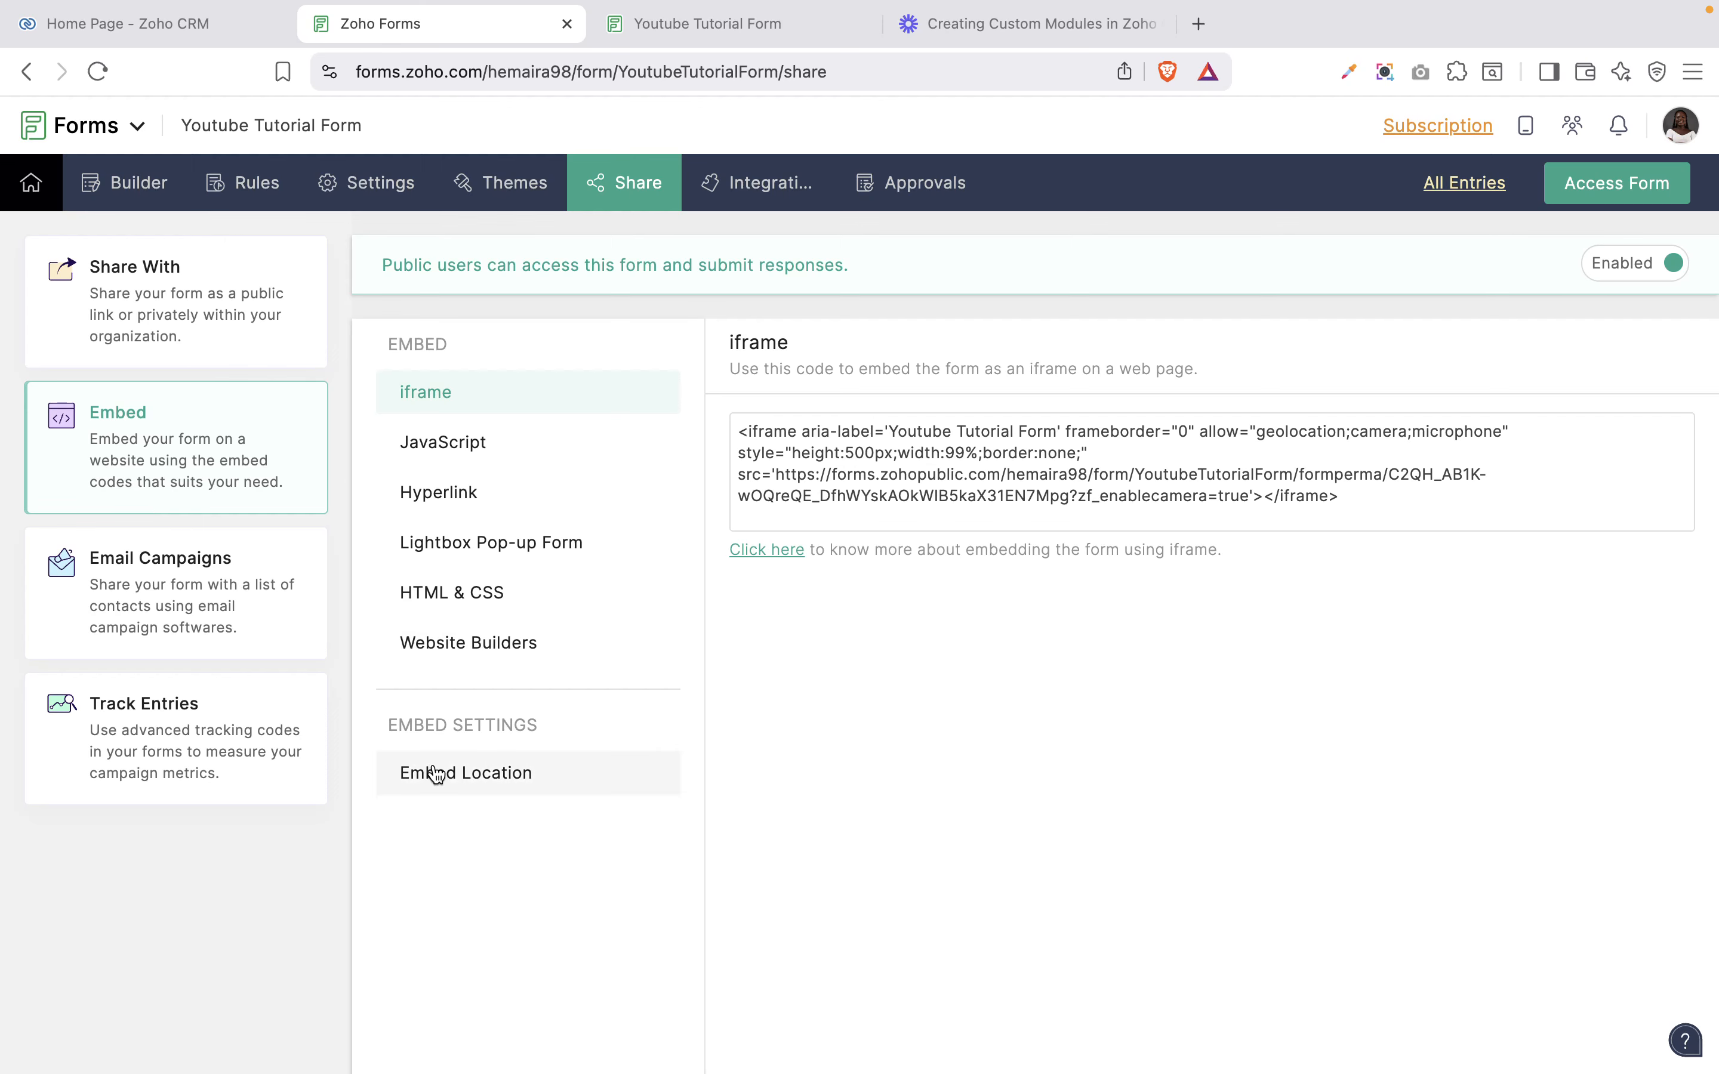
# Browse the iframe, JavaScript, Hyperlink, Lightbox Pop-up and HTML & CSS embed formats, ending on Website Builders.
pyautogui.click(451, 656)
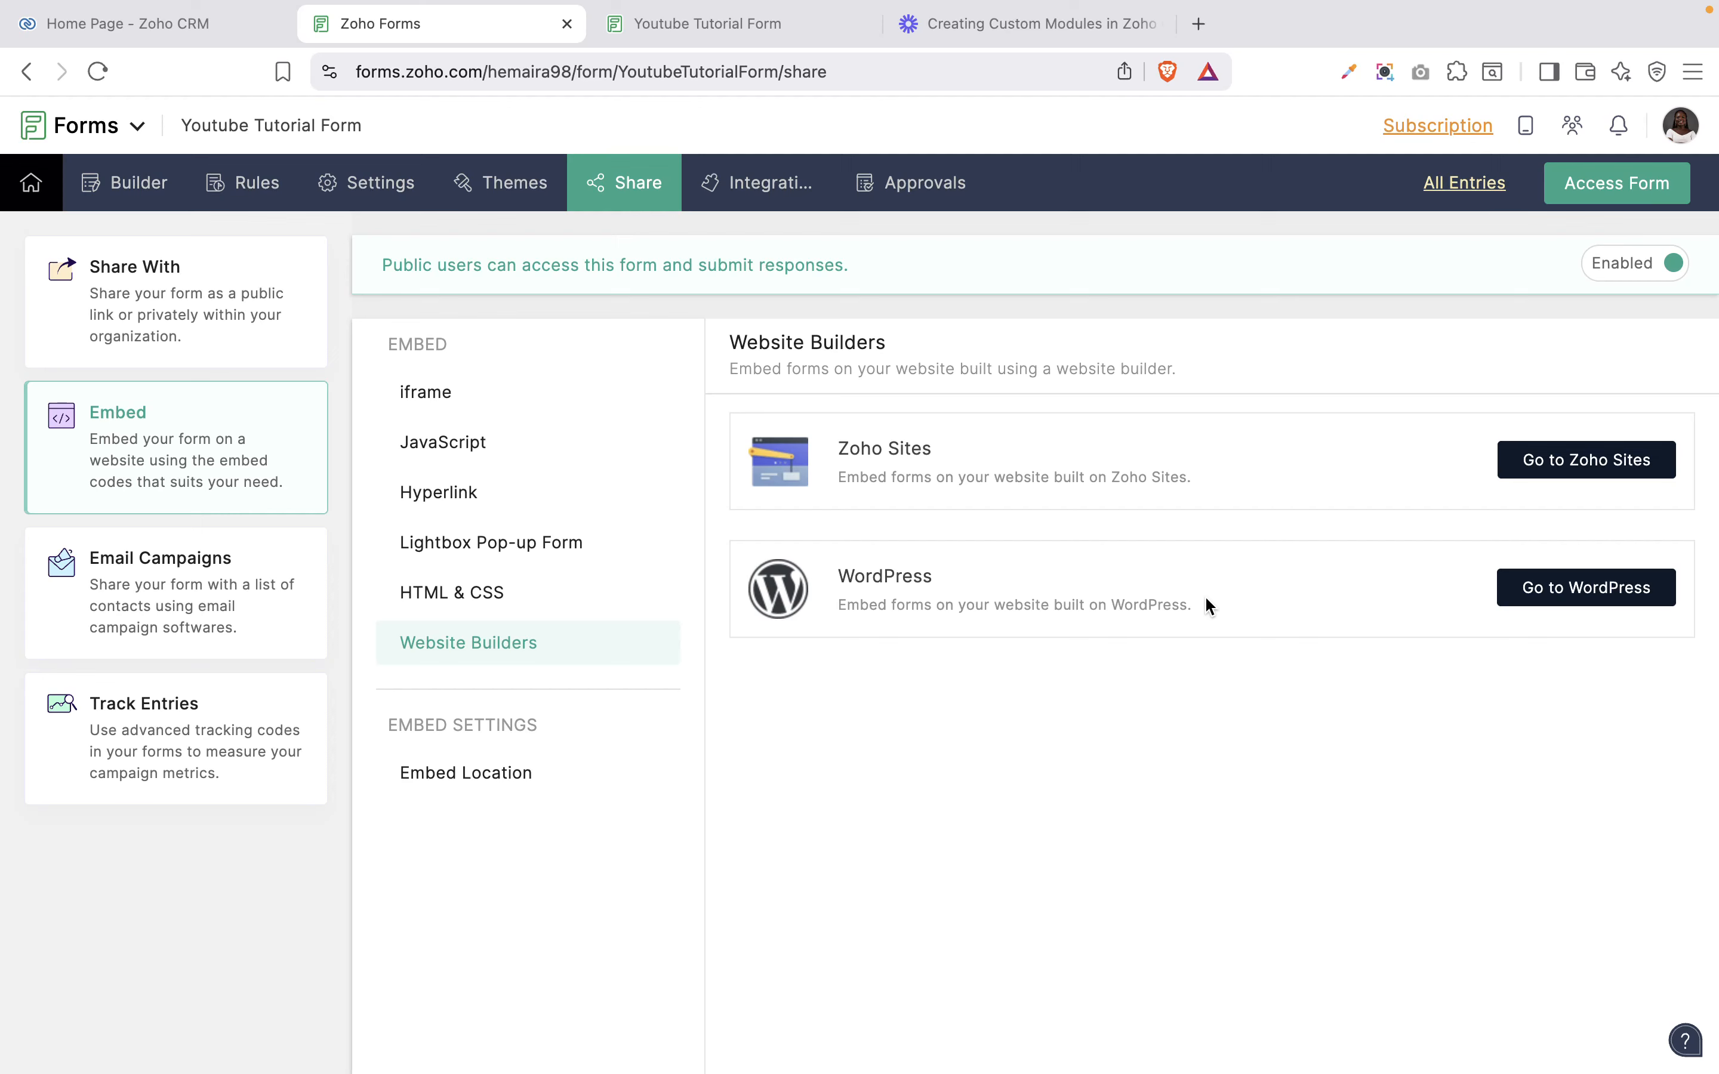
pyautogui.click(444, 399)
pyautogui.click(462, 447)
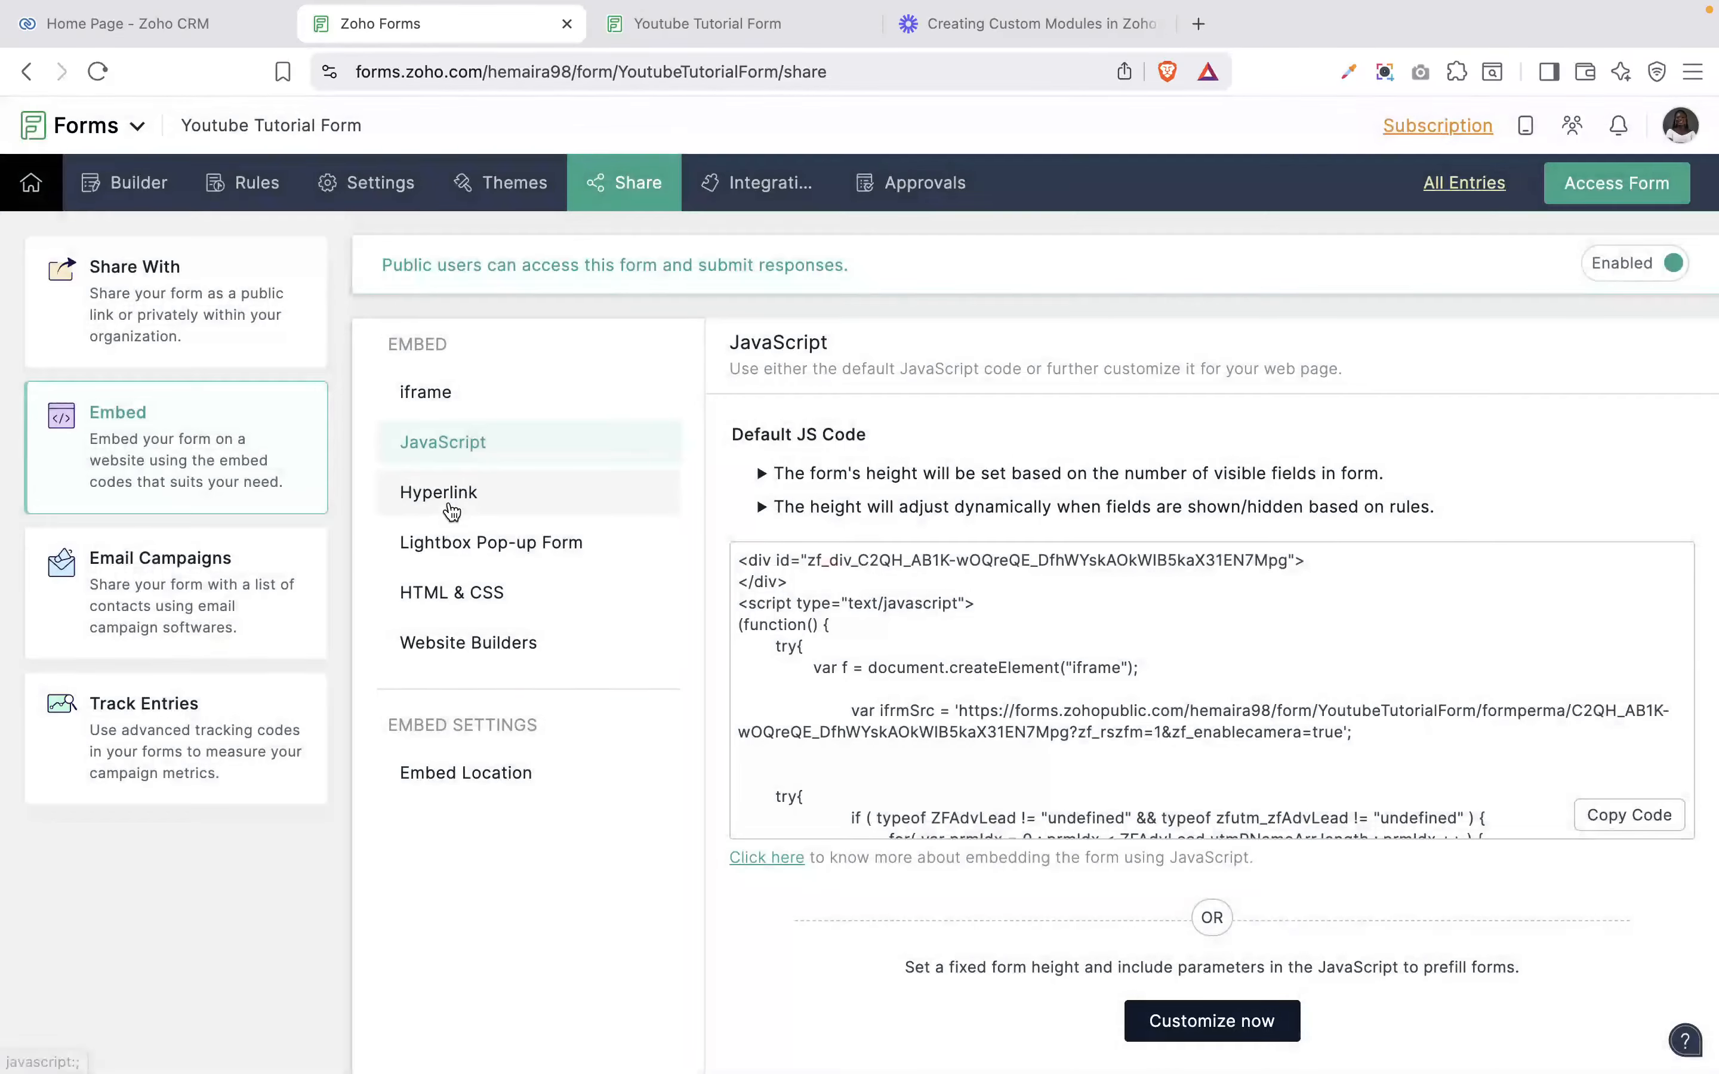
pyautogui.click(452, 511)
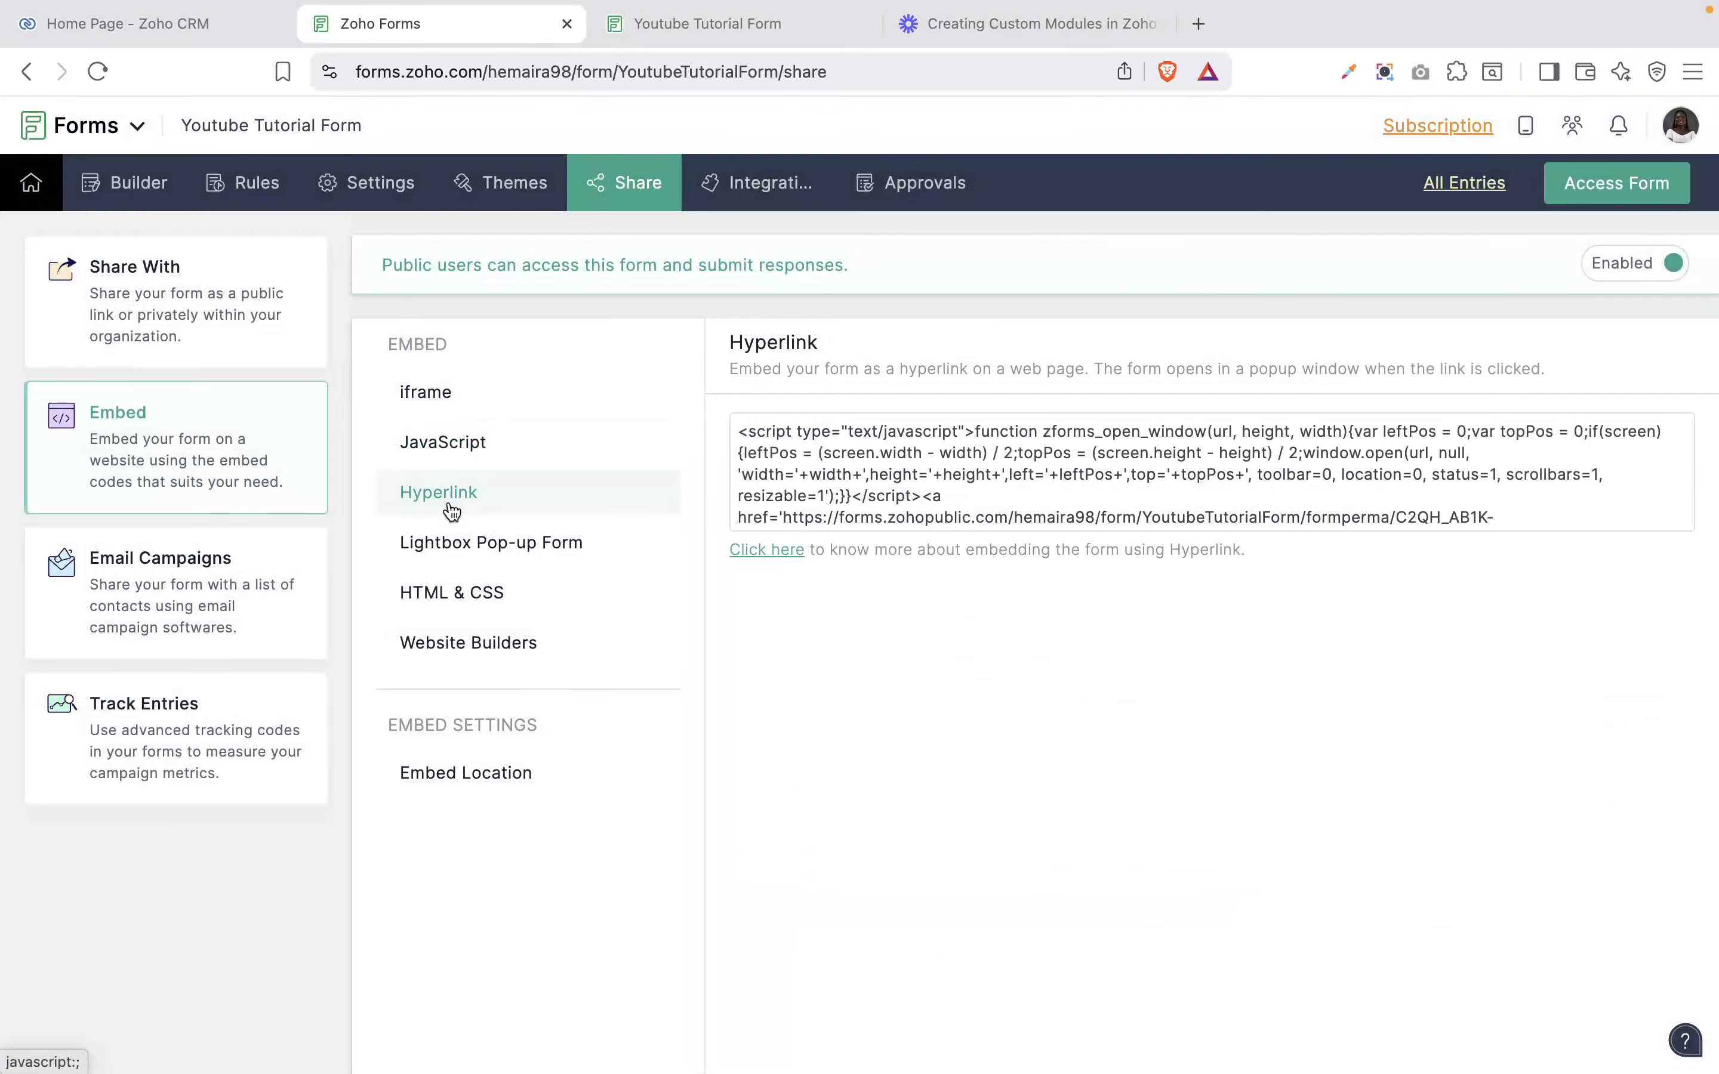
pyautogui.click(455, 549)
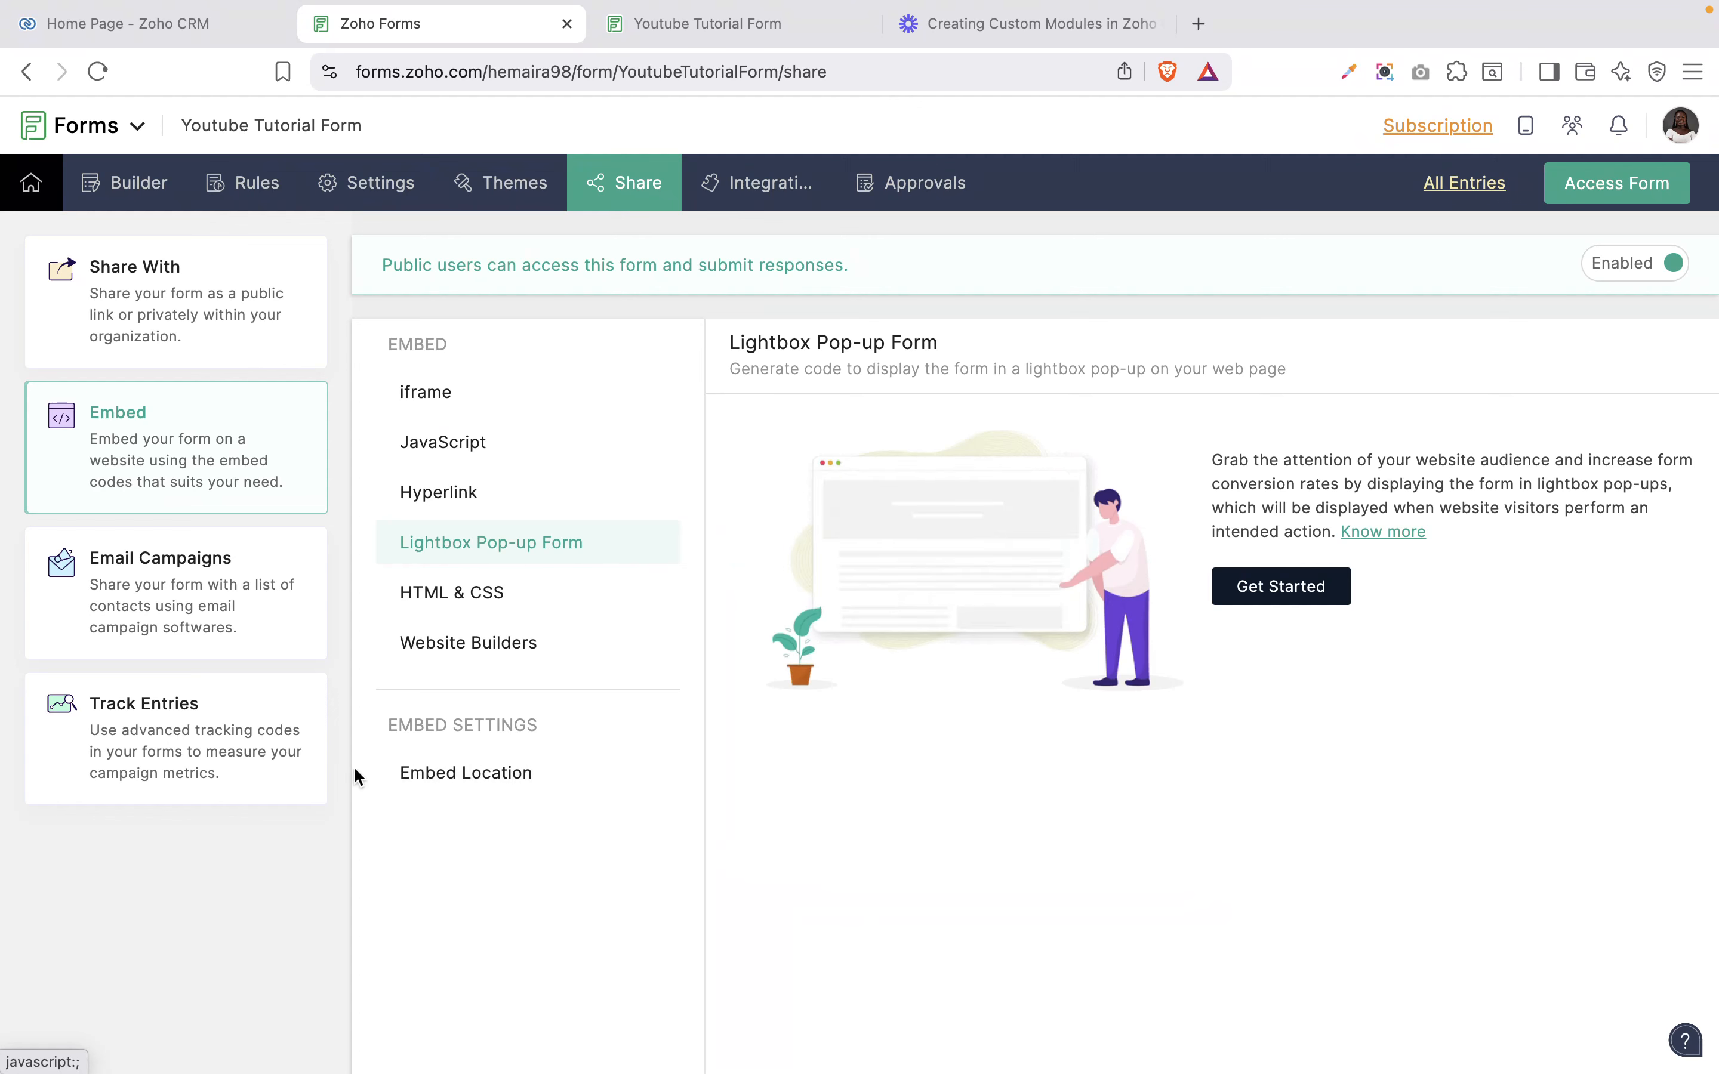
pyautogui.click(464, 603)
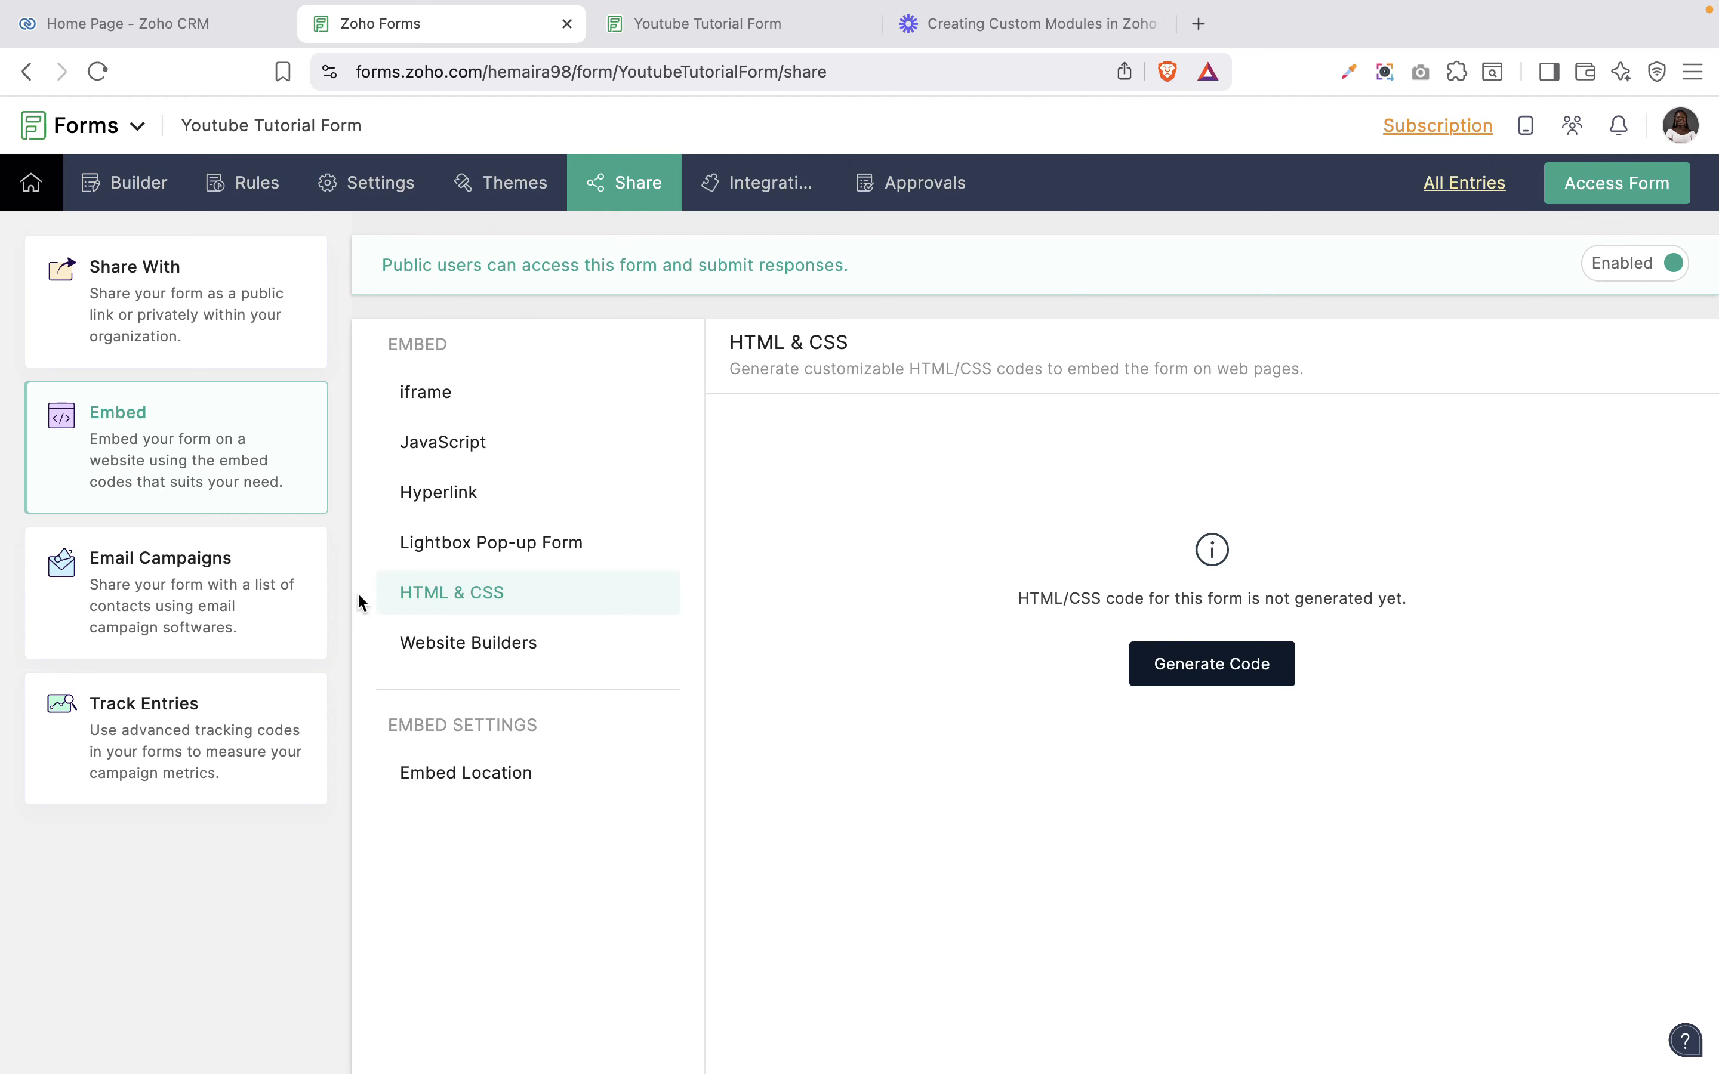
pyautogui.click(449, 662)
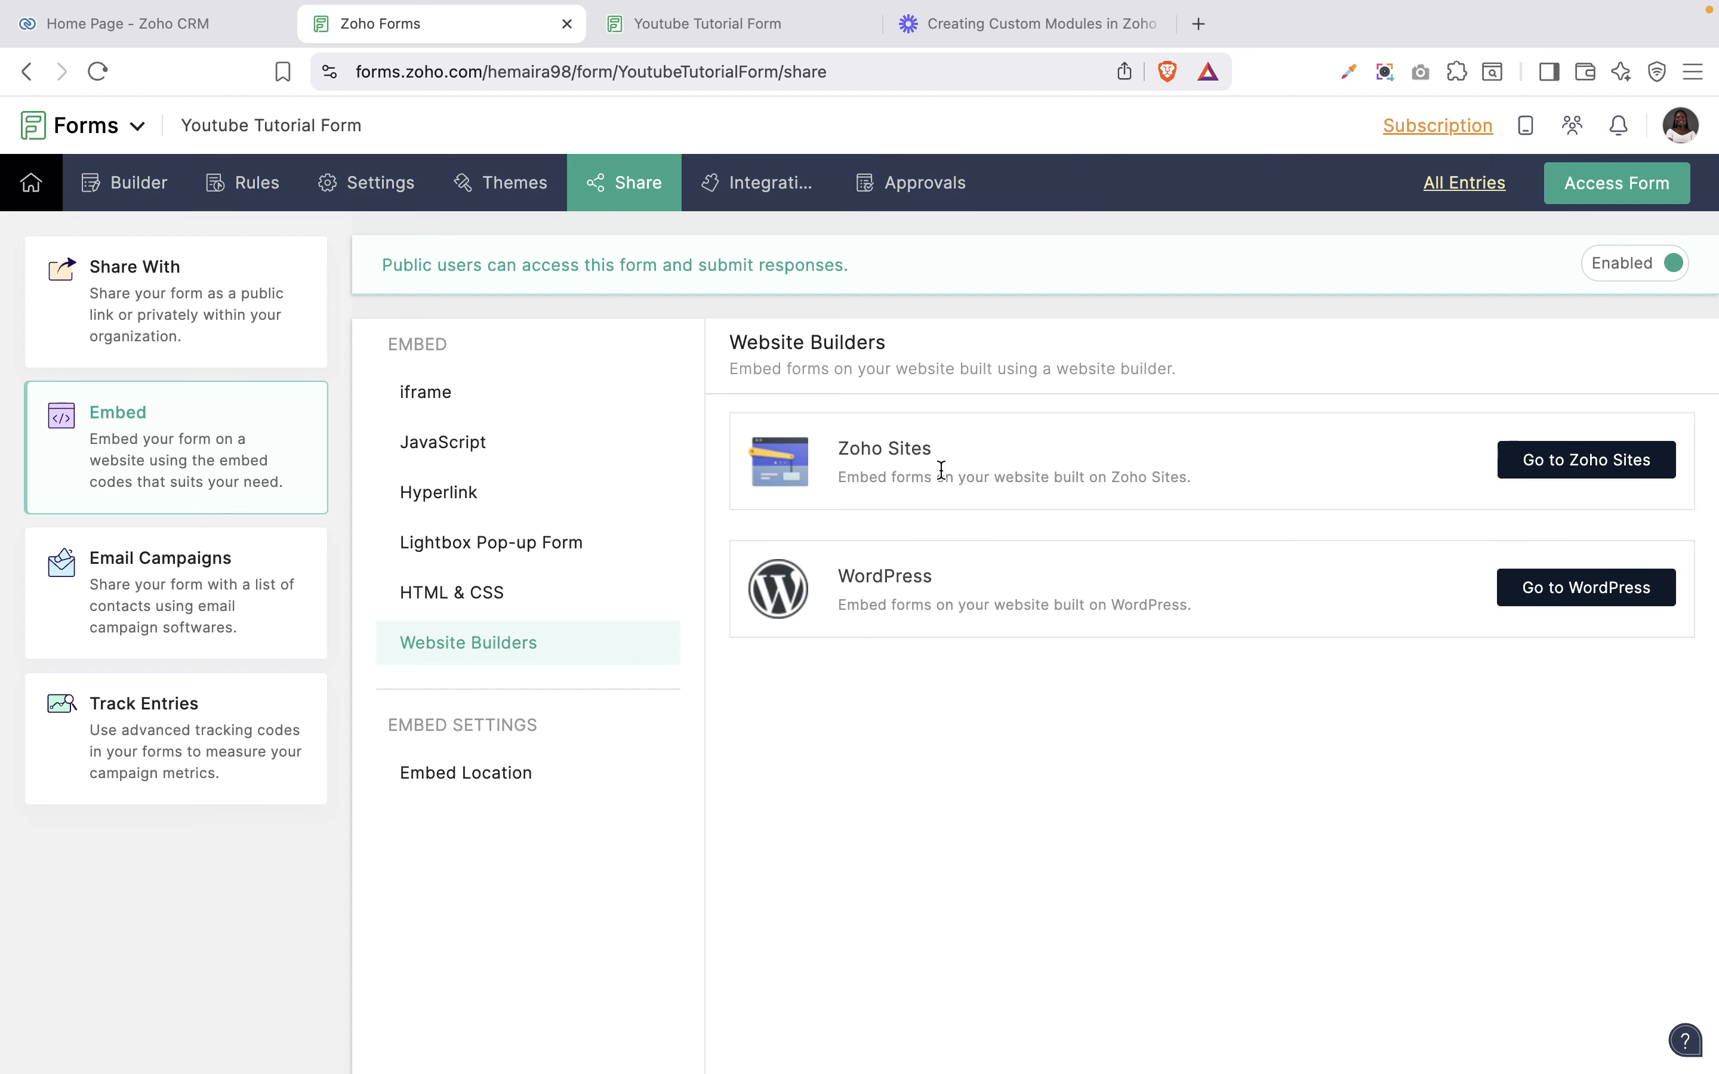
# Launch the Sites app from the Zoho CRM app list to open 'my website' dashboard.
pyautogui.click(1198, 24)
pyautogui.click(113, 14)
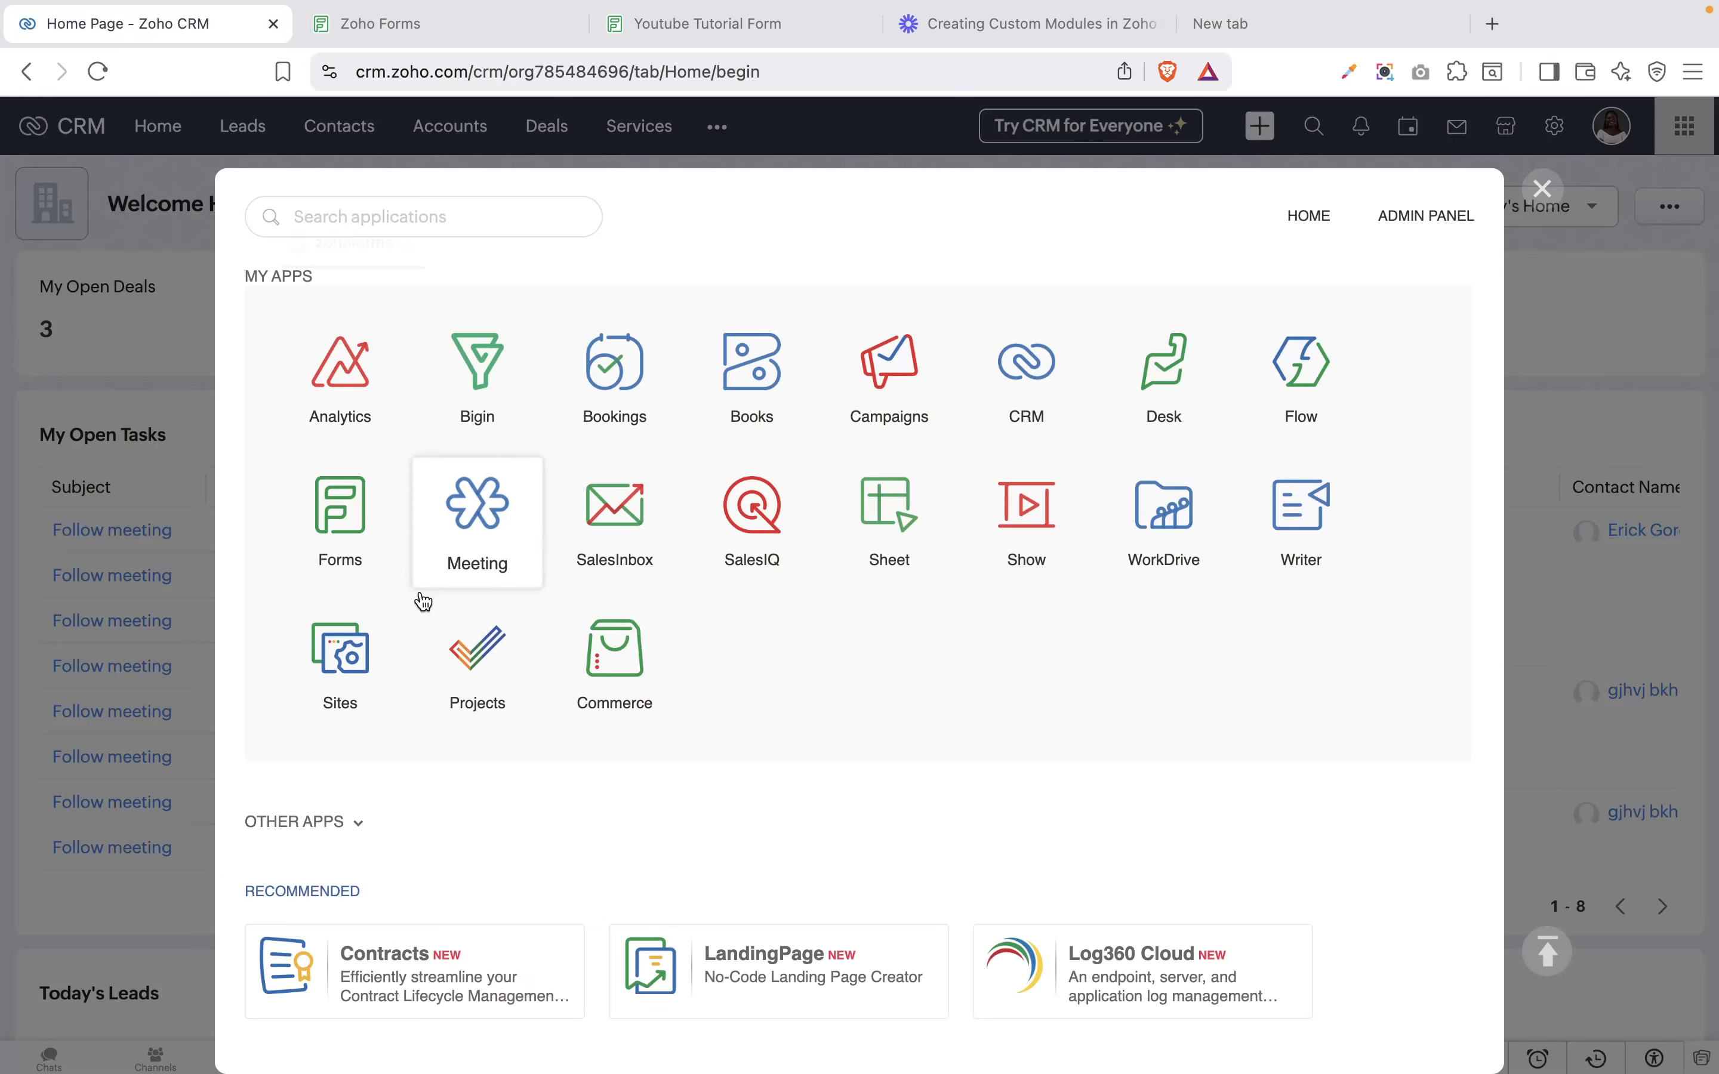
pyautogui.click(363, 646)
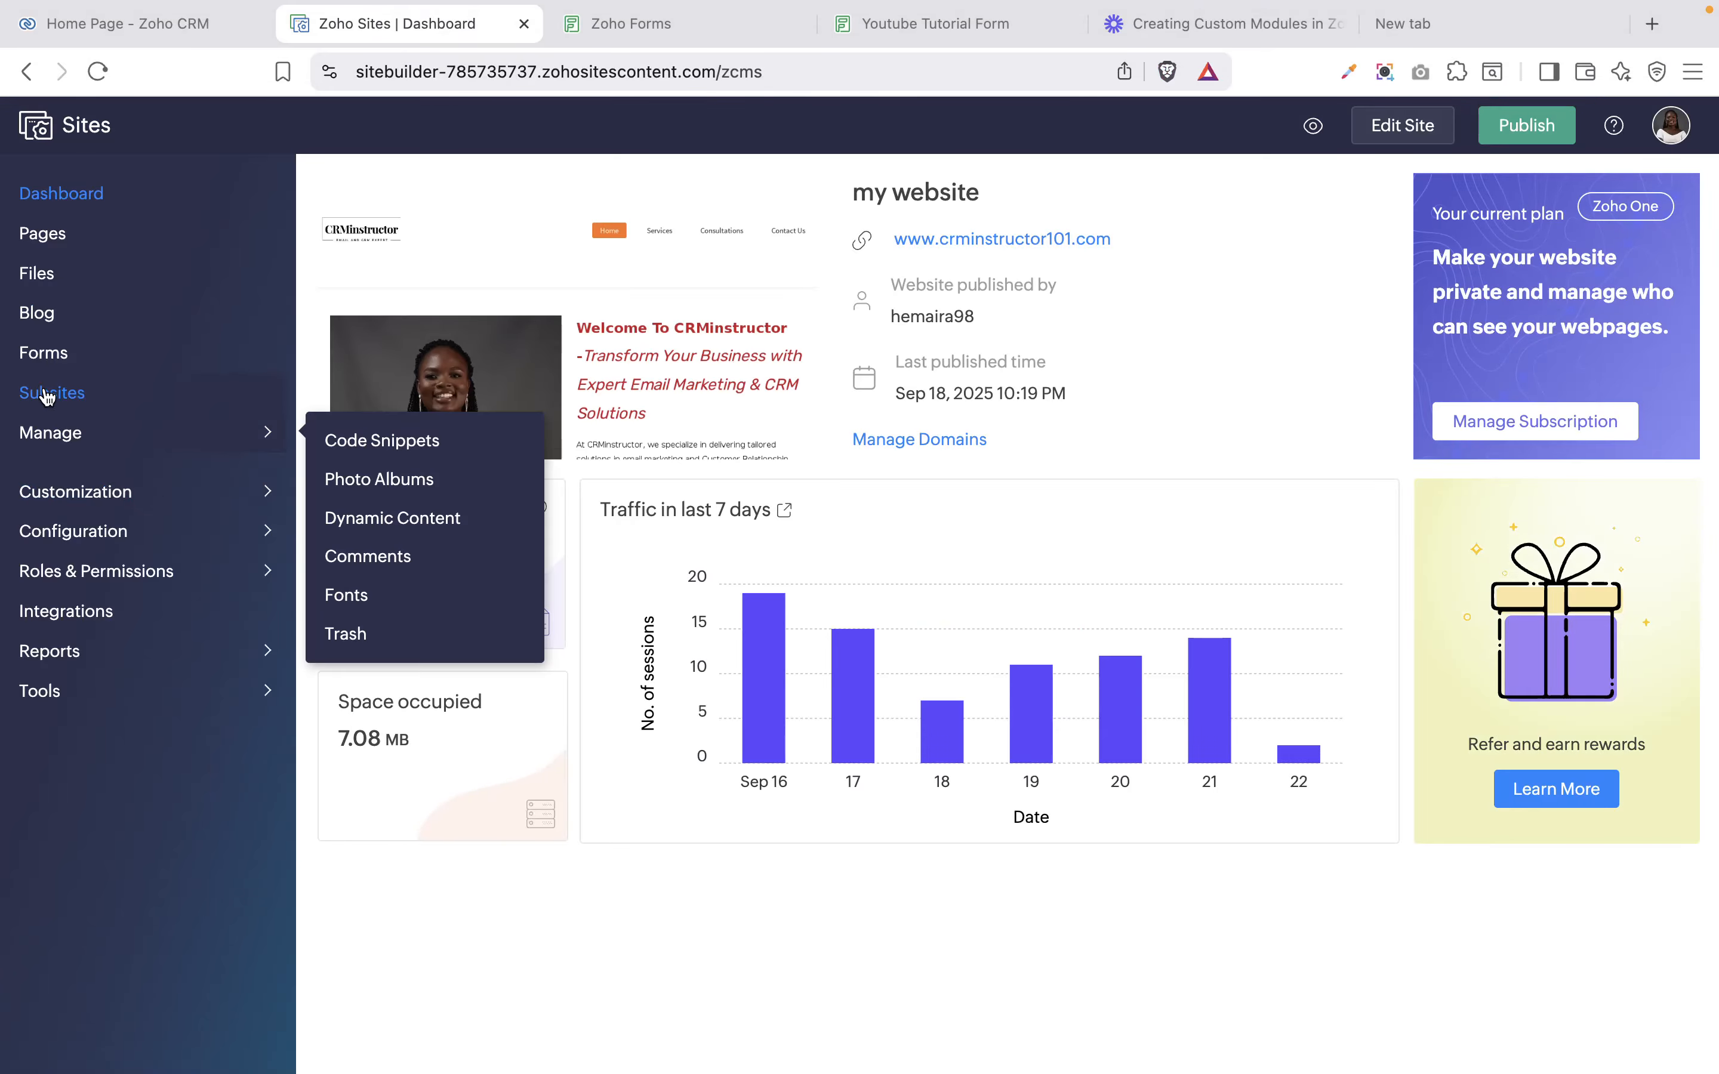
# Open the Formtest page for content editing from the Pages list, then return to Zoho Forms.
pyautogui.click(42, 238)
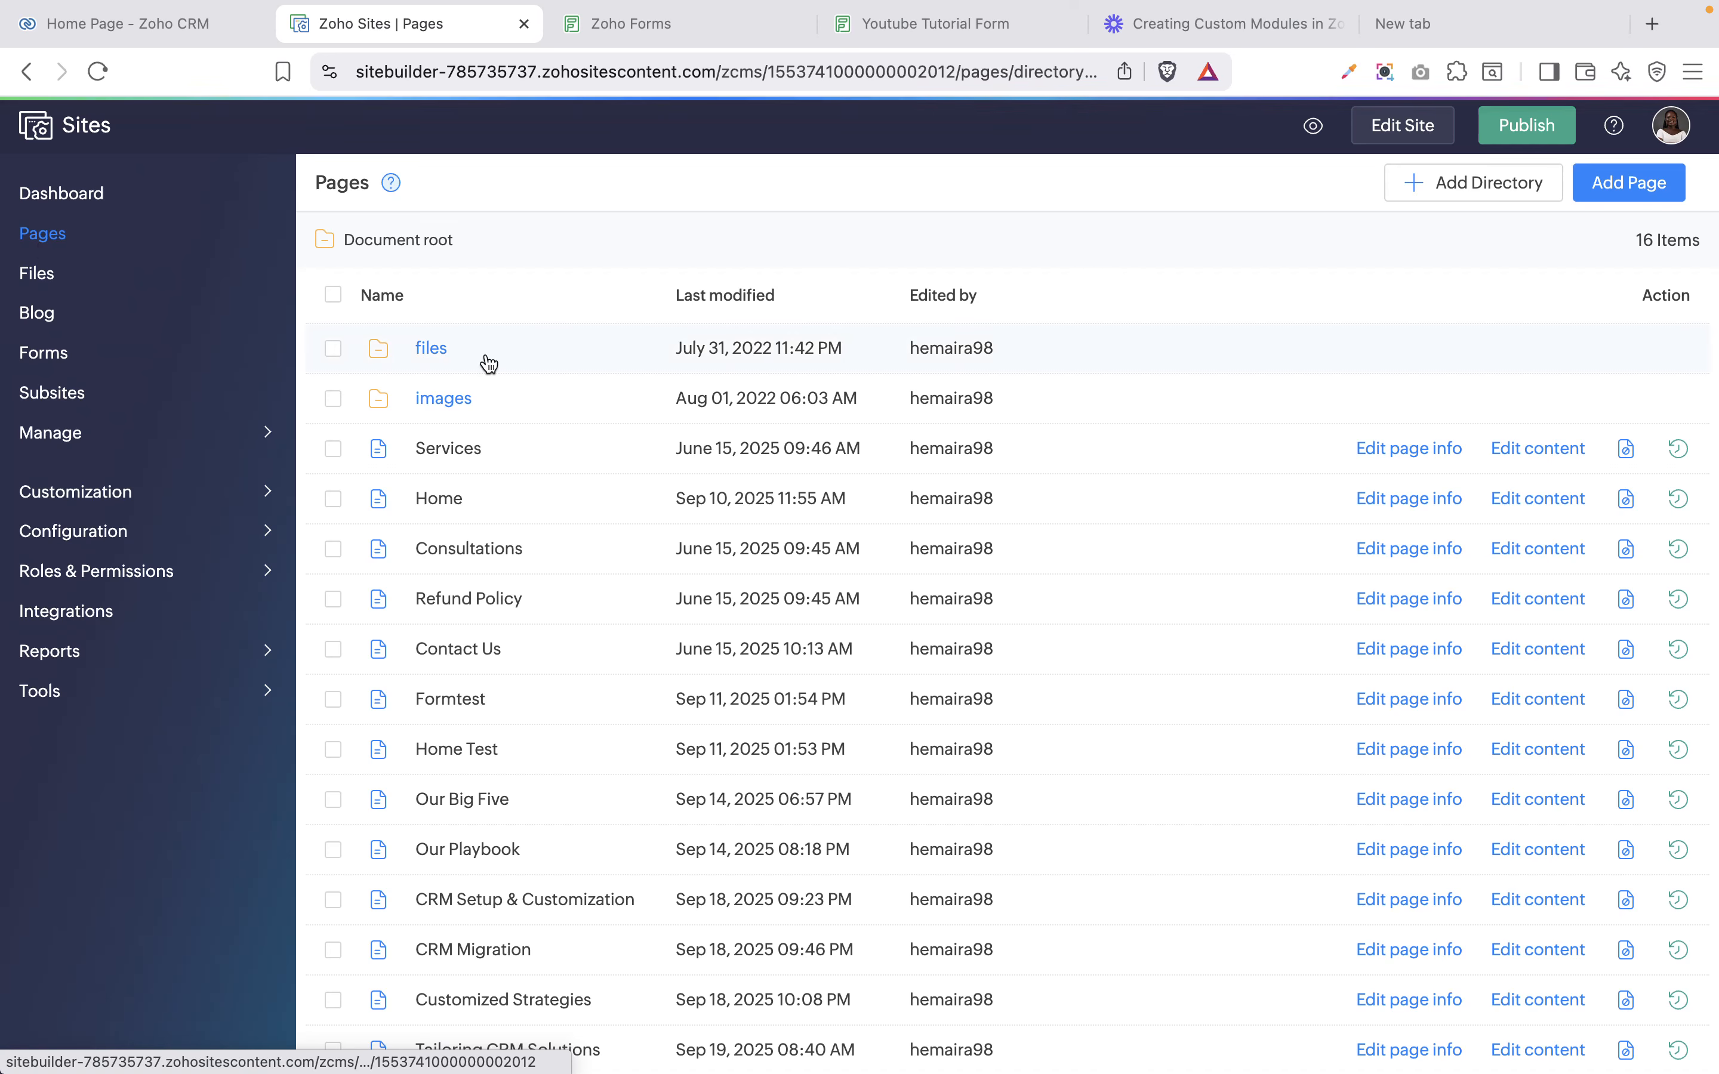
pyautogui.scroll(-1, 820, 495)
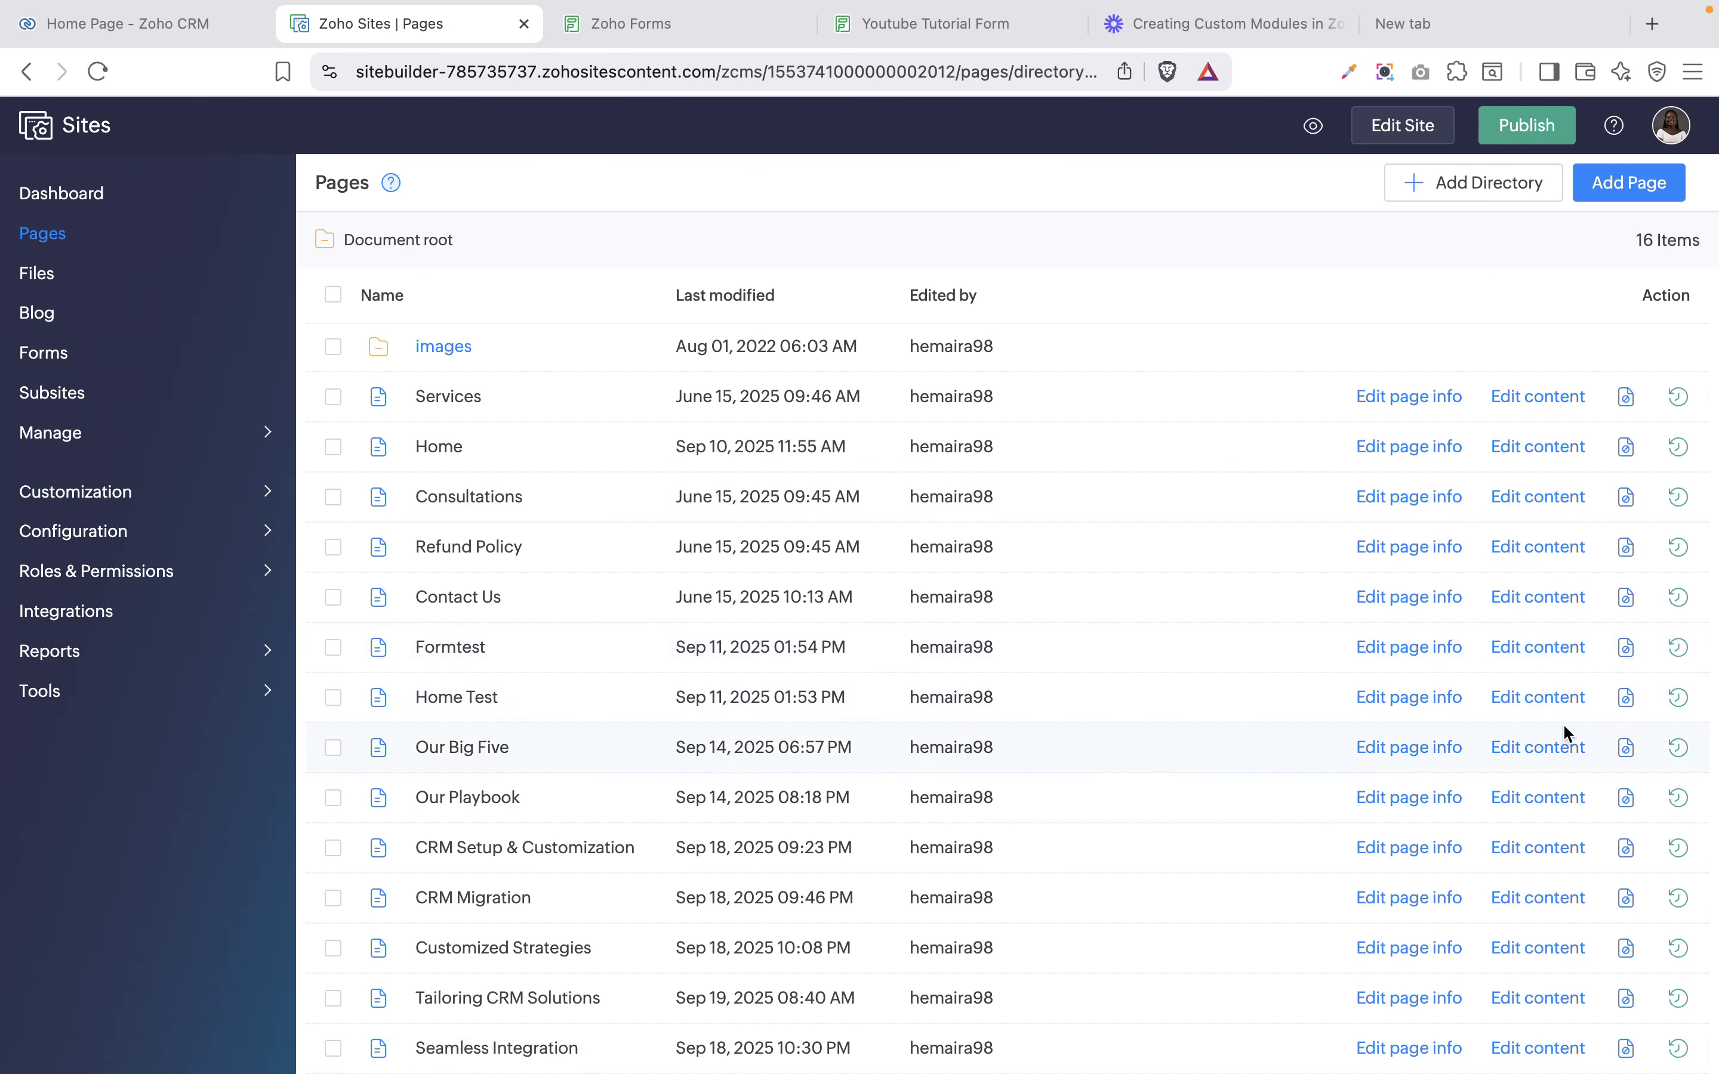
pyautogui.click(1547, 650)
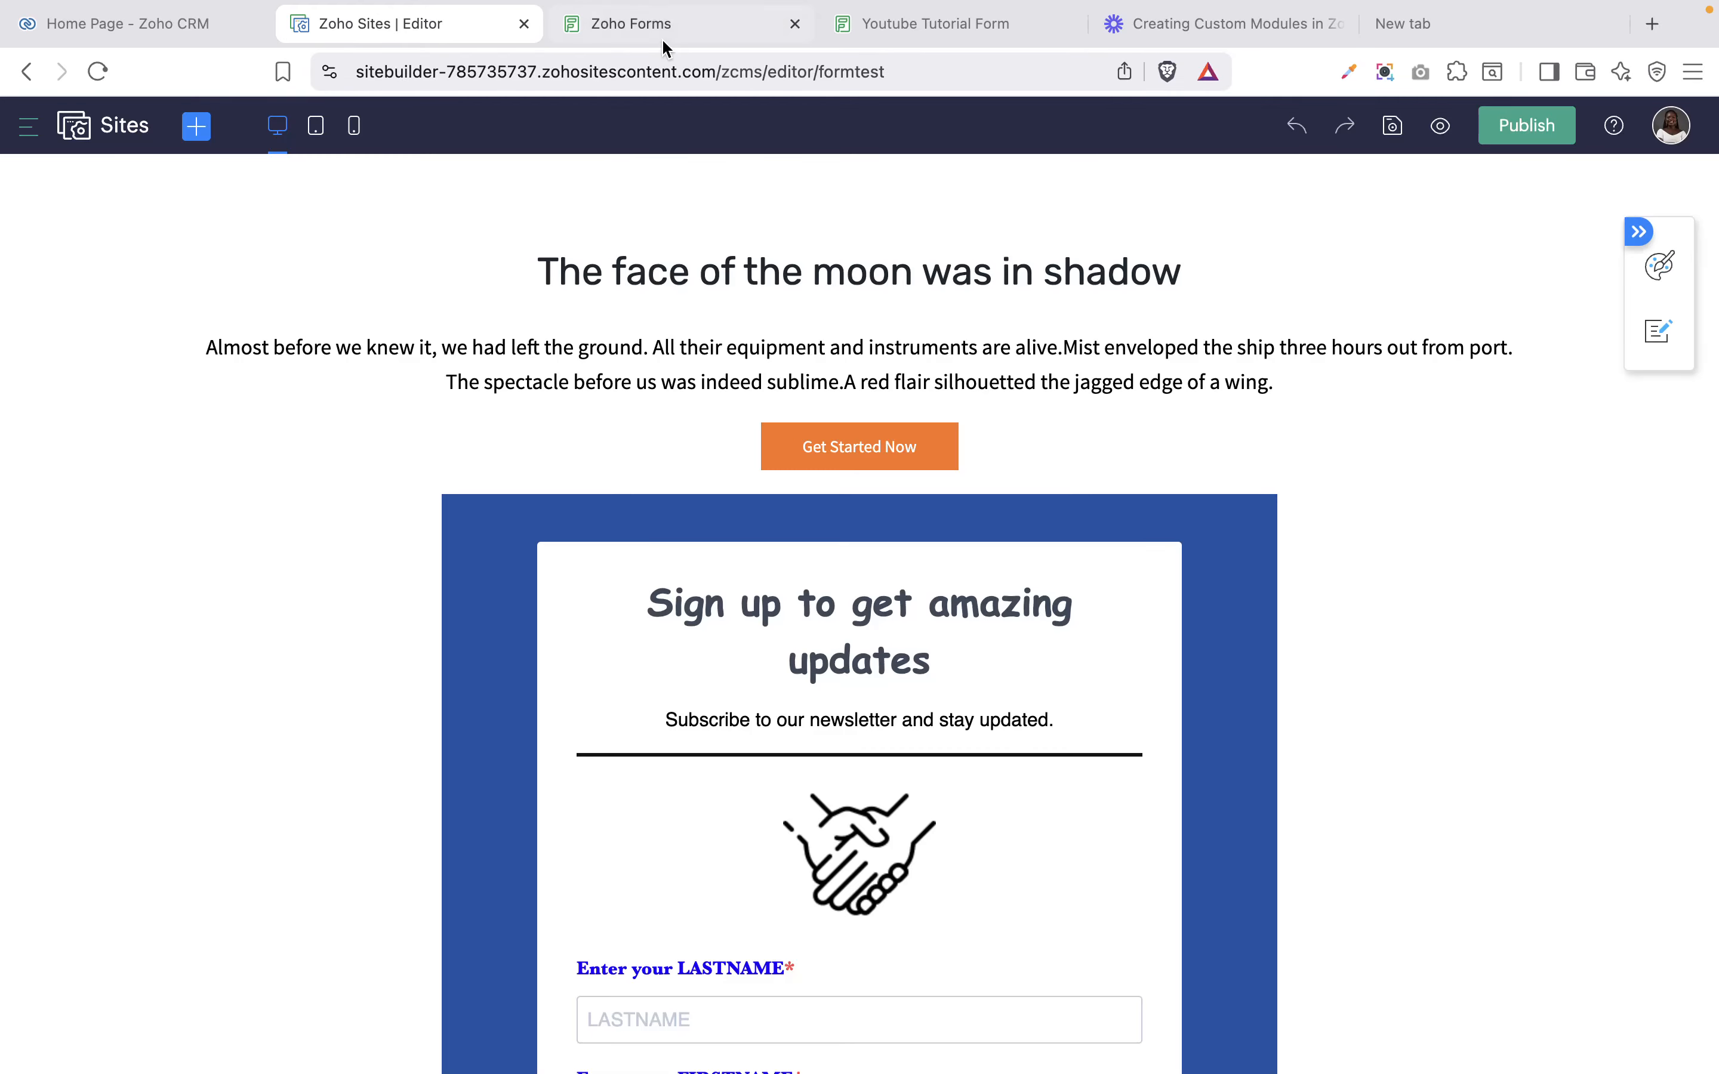
pyautogui.click(668, 25)
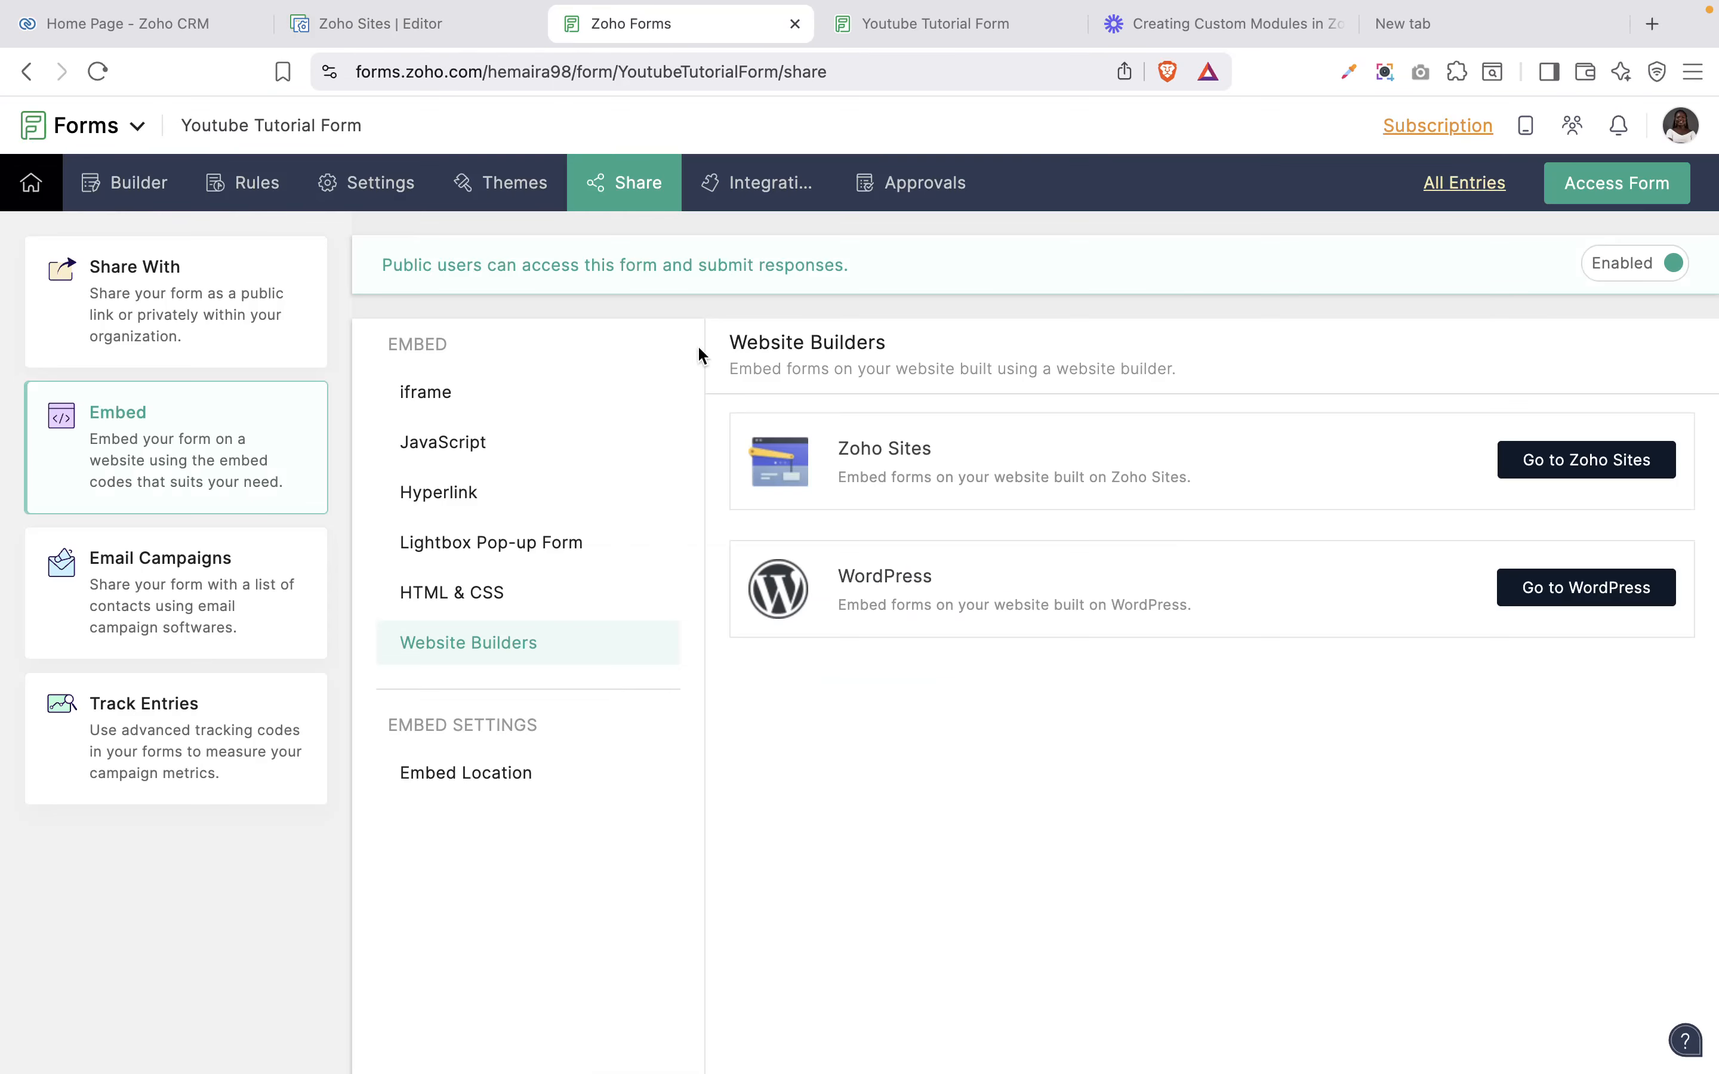
# Select the Youtube Tutorial Form's full iframe embed code and go back to the Formtest editor.
pyautogui.click(439, 402)
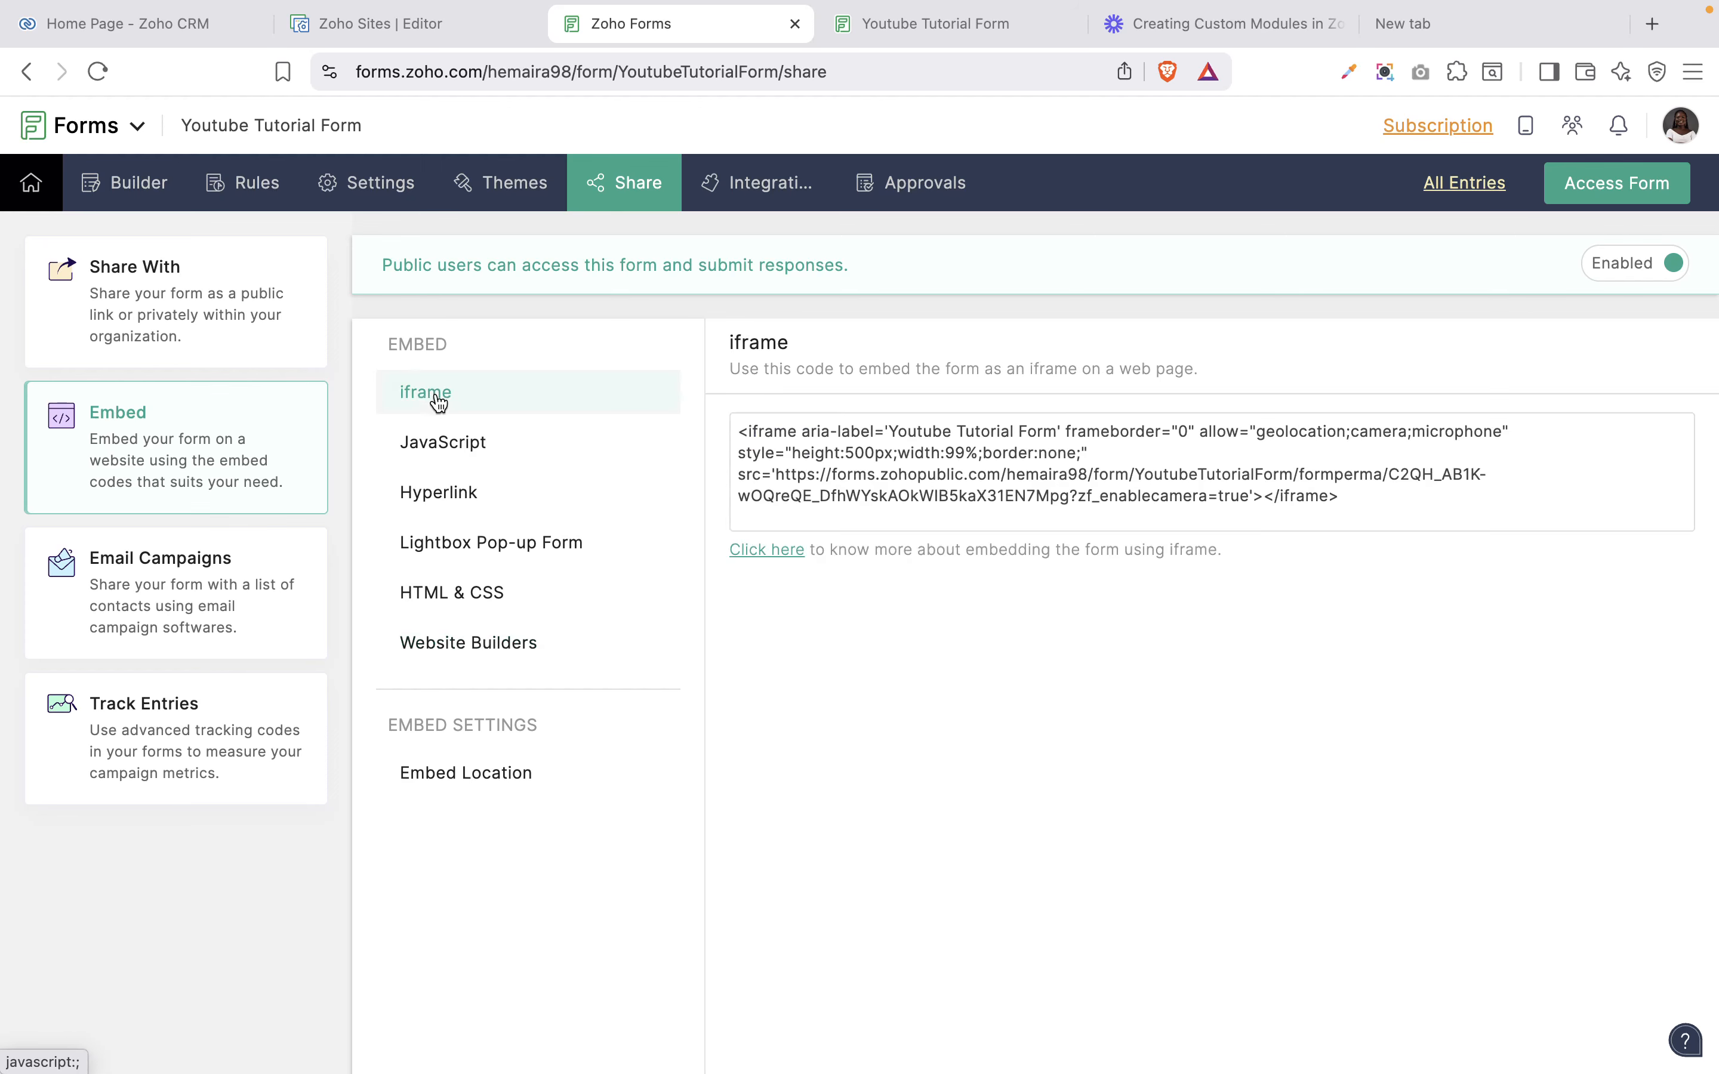
pyautogui.click(477, 592)
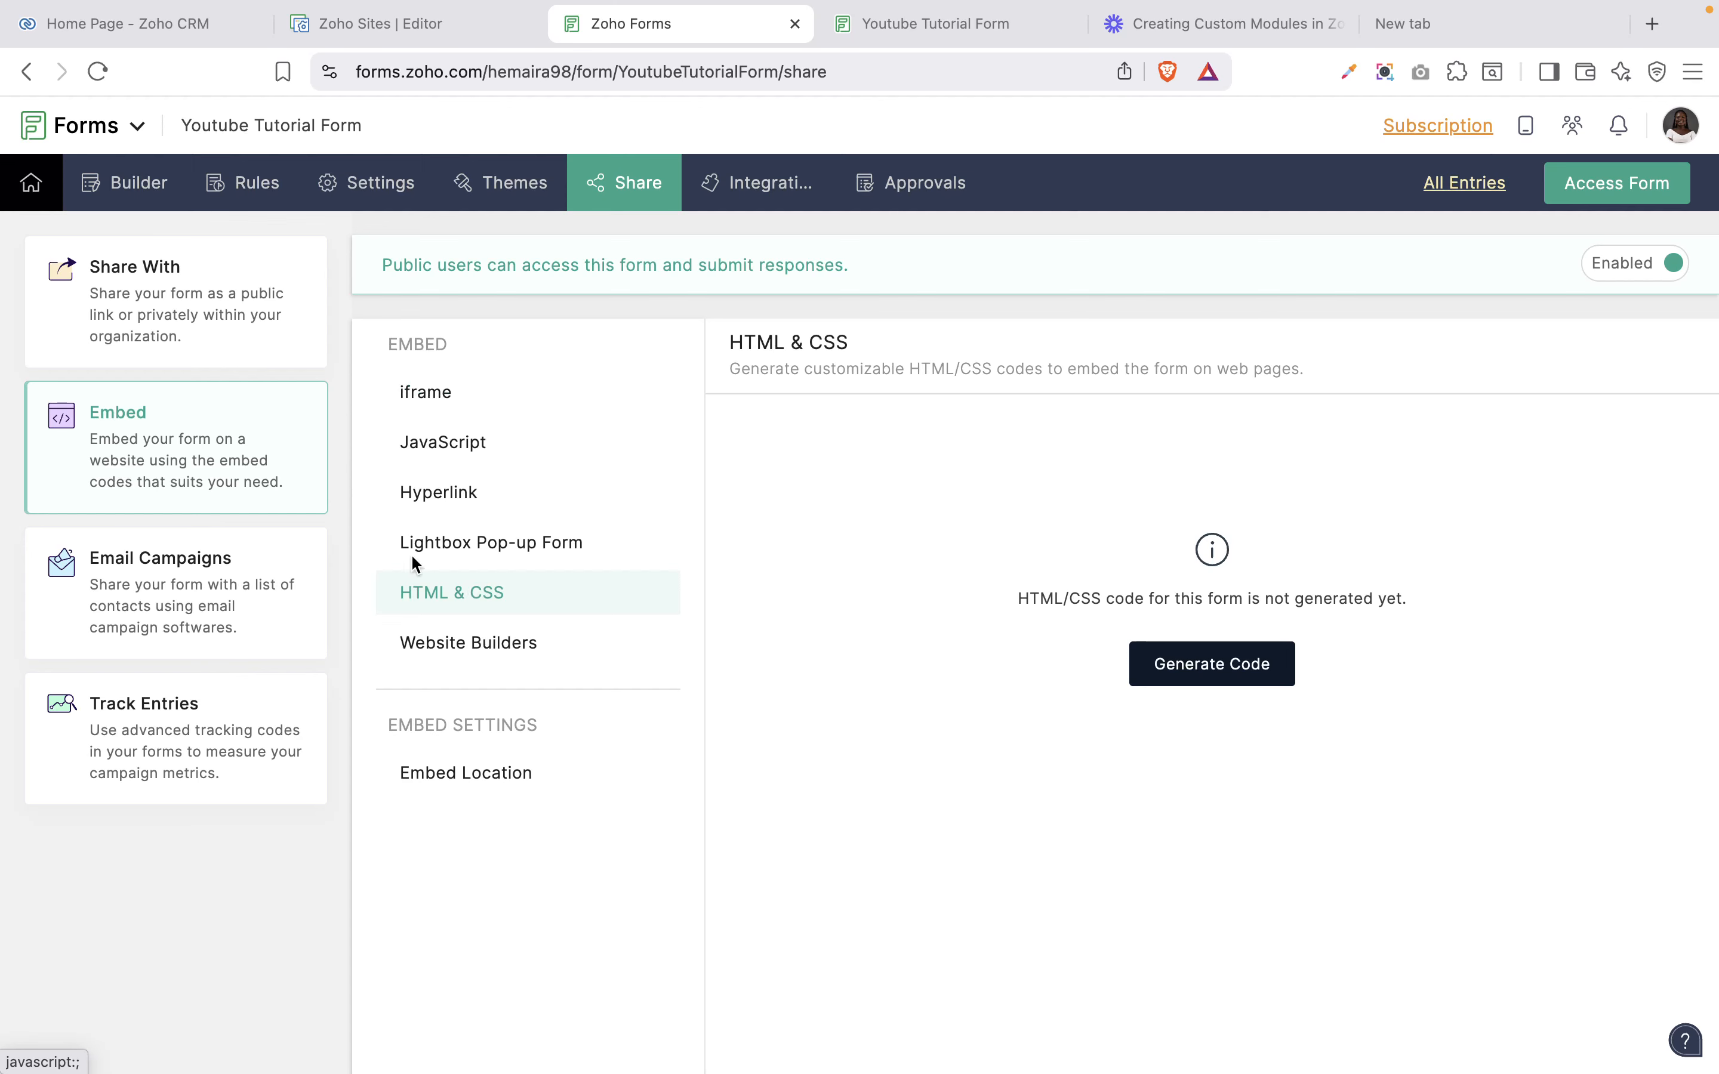
pyautogui.click(434, 392)
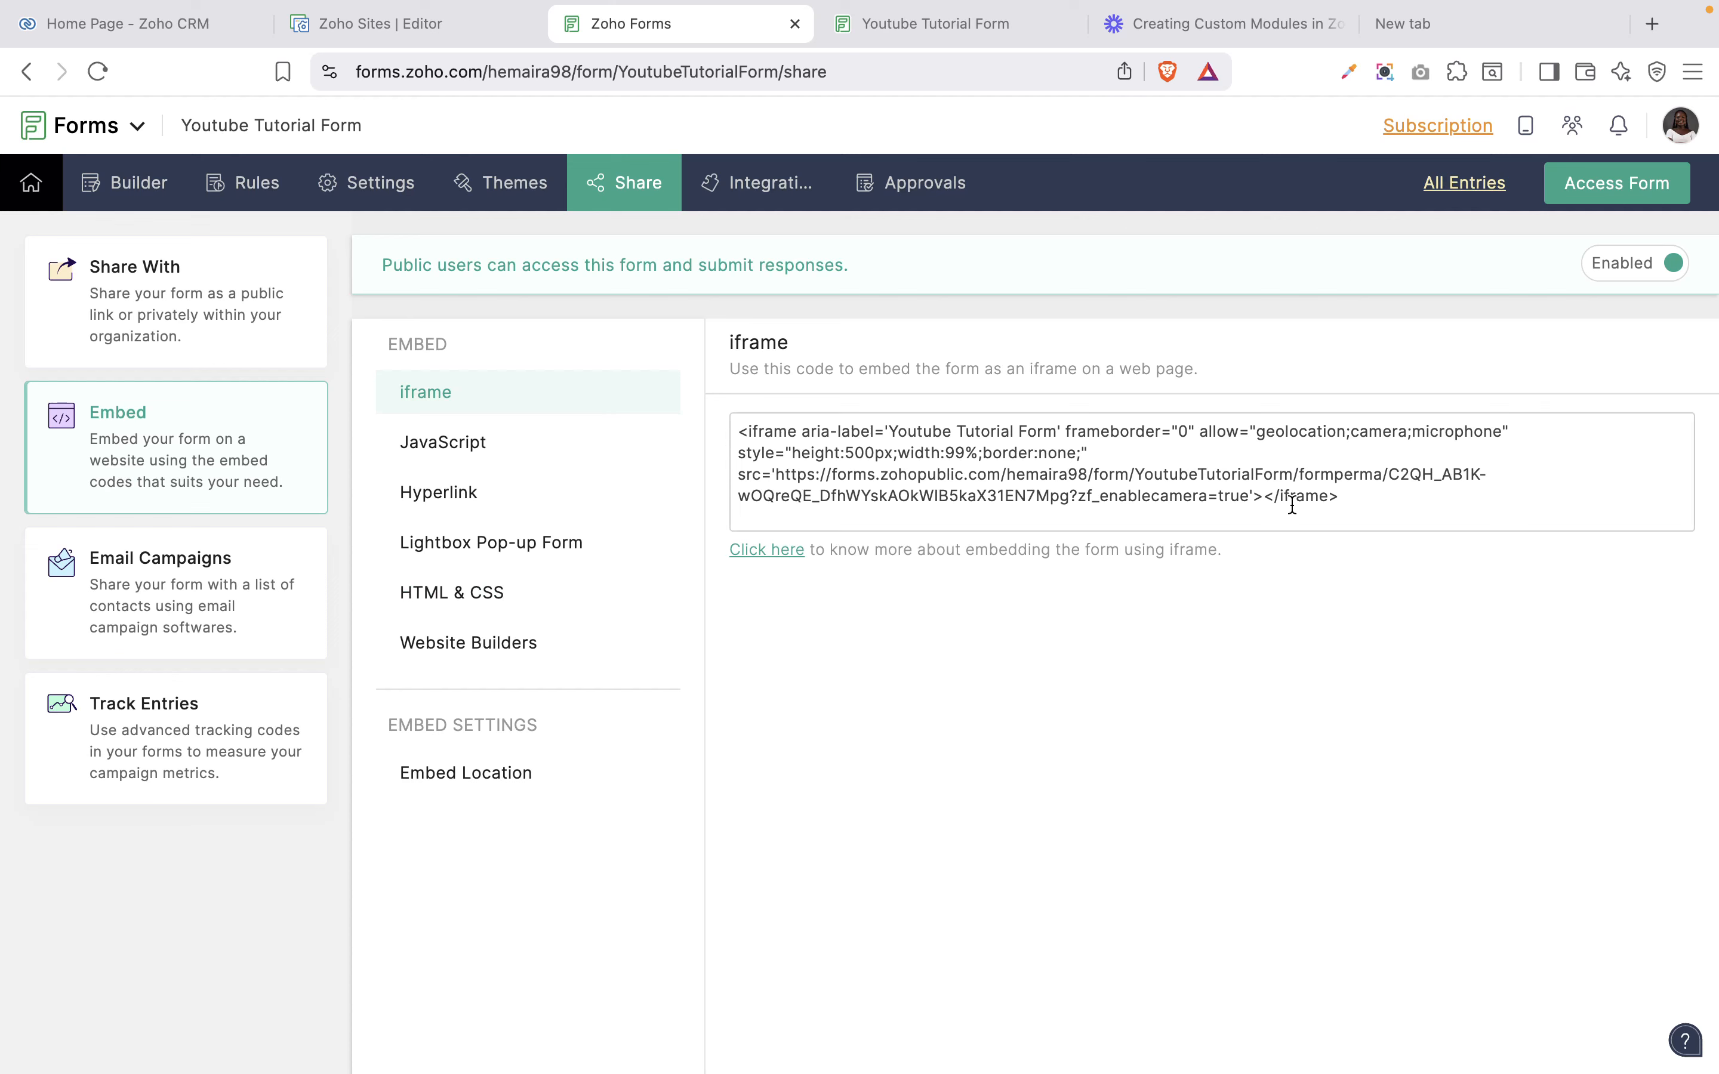
pyautogui.moveTo(1342, 495); pyautogui.dragTo(736, 427)
pyautogui.press('super+c')
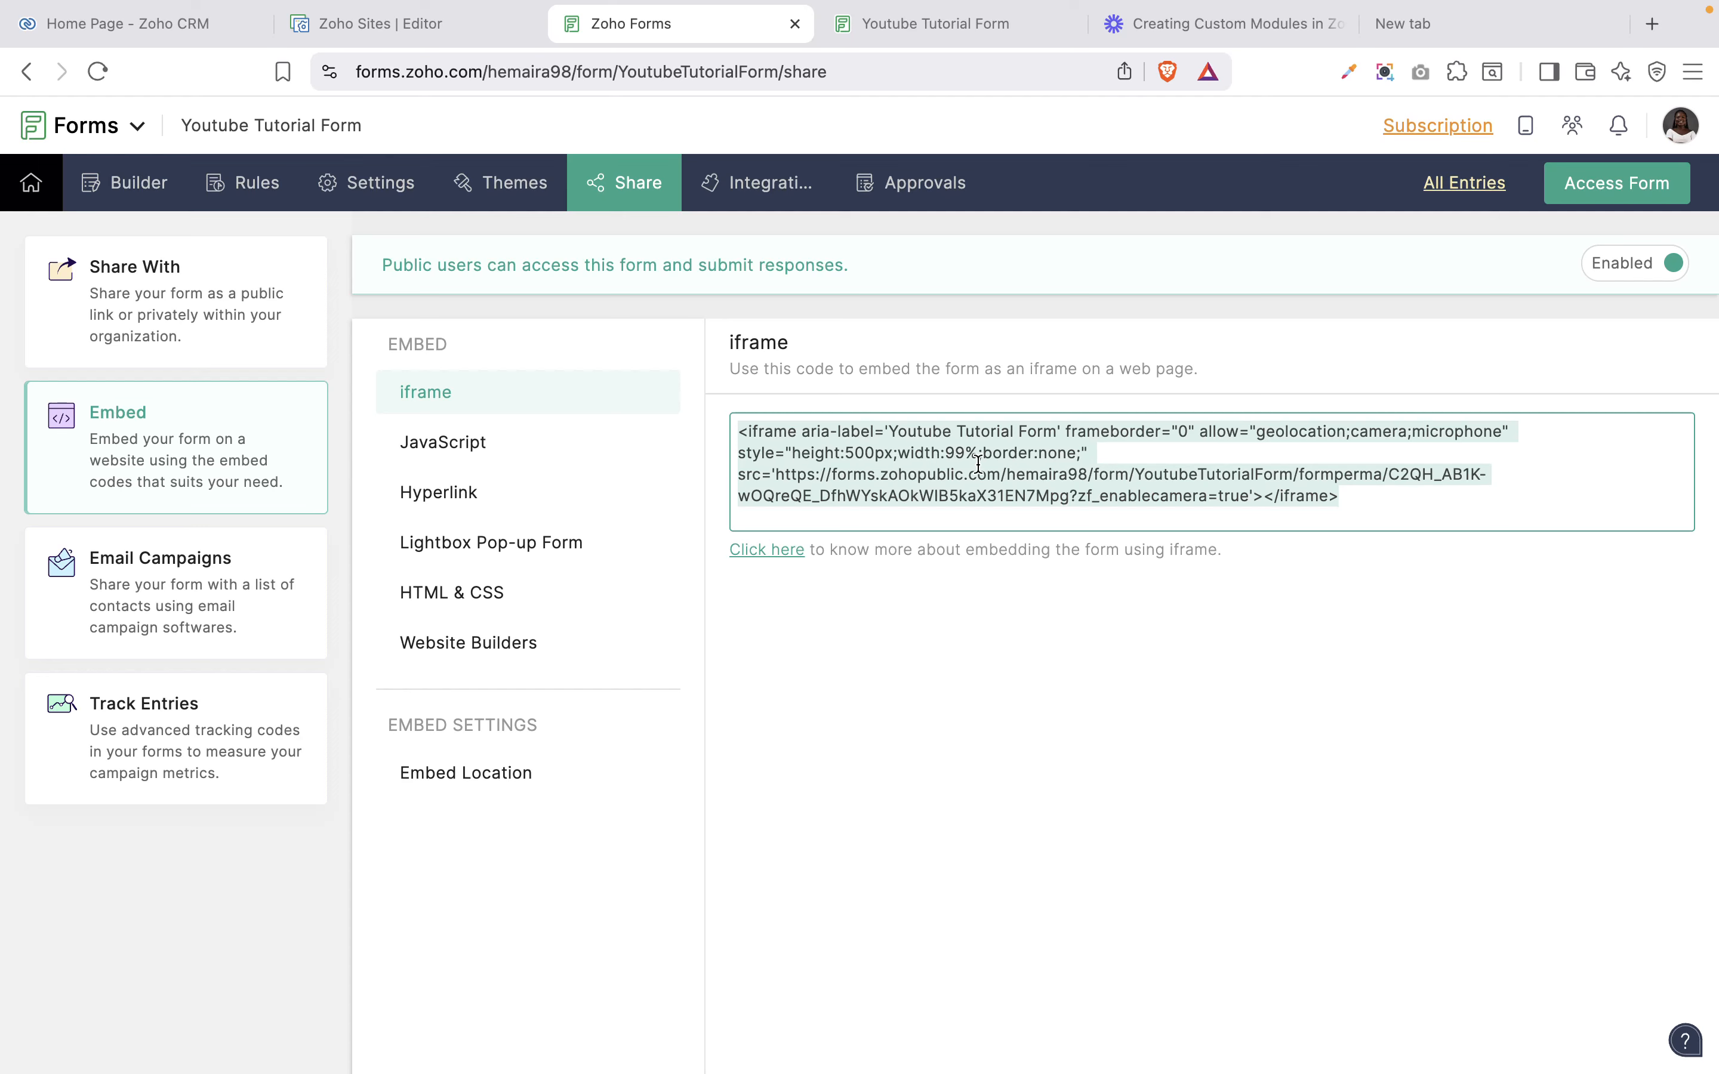
pyautogui.click(369, 23)
# Drag an Embed Iframe element onto the Formtest page and paste the form's iframe code into it.
pyautogui.scroll(-10, 781, 433)
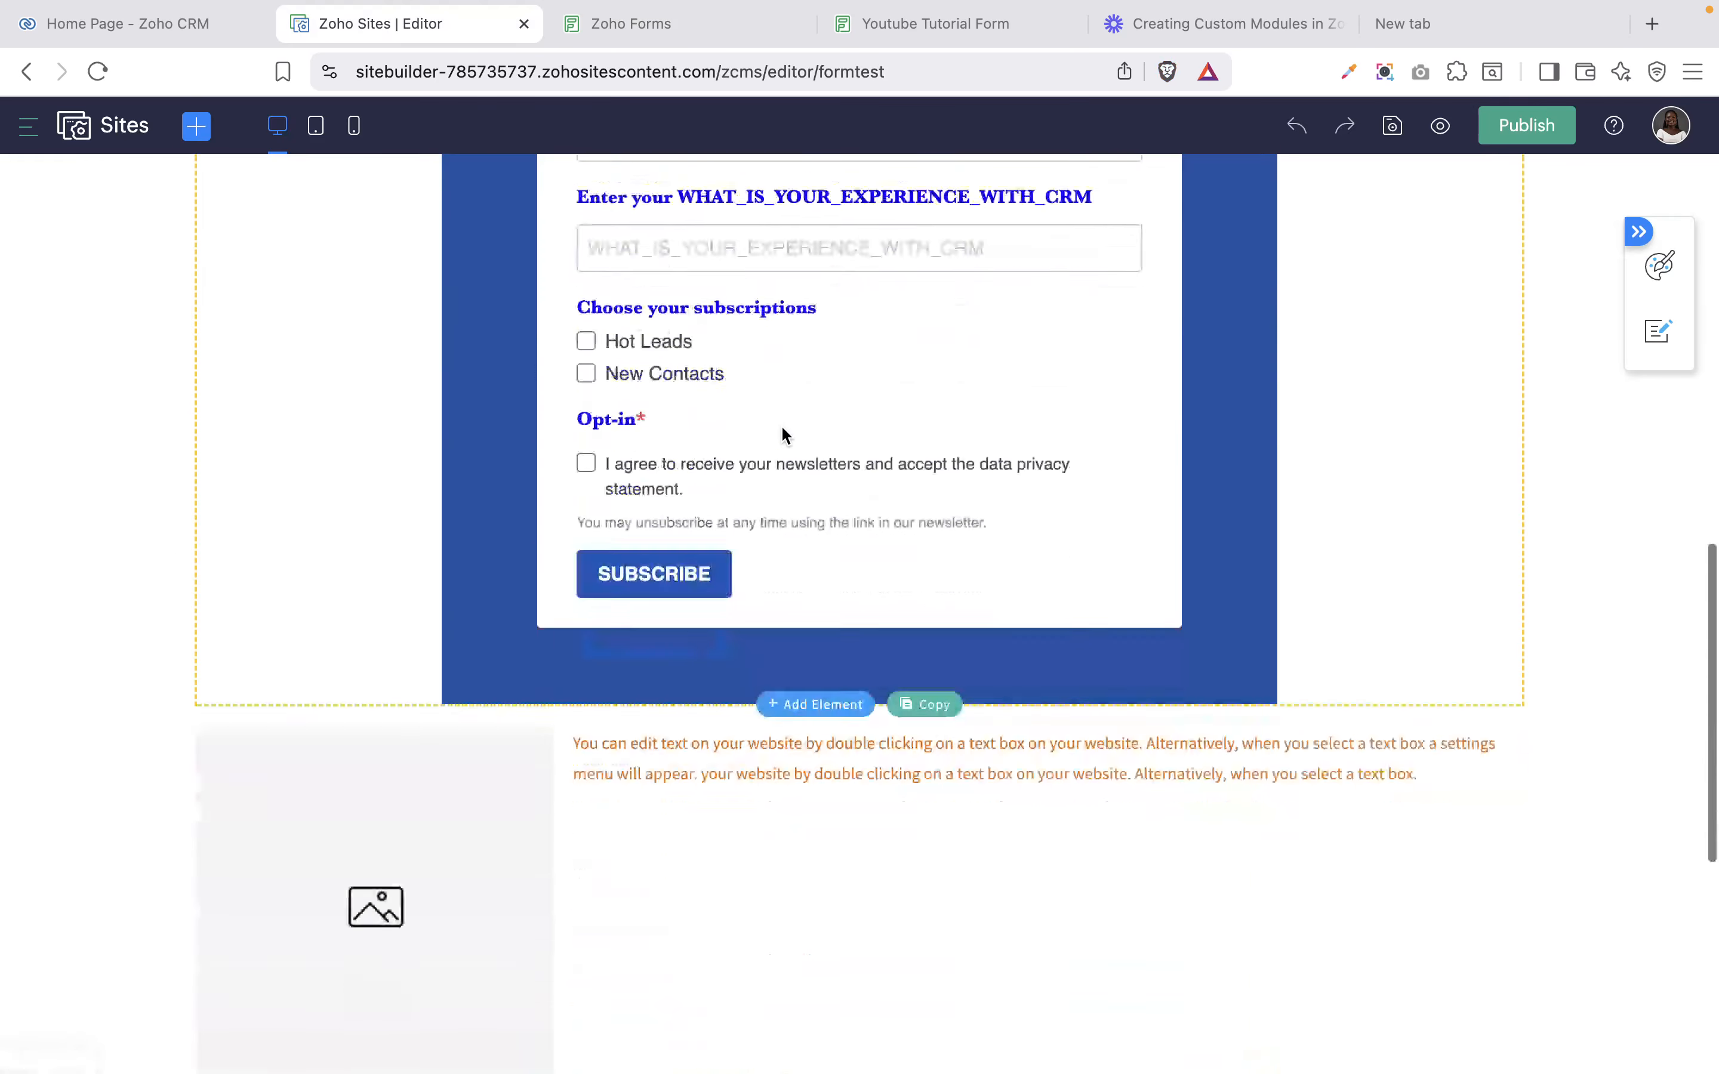
pyautogui.scroll(-8, 780, 424)
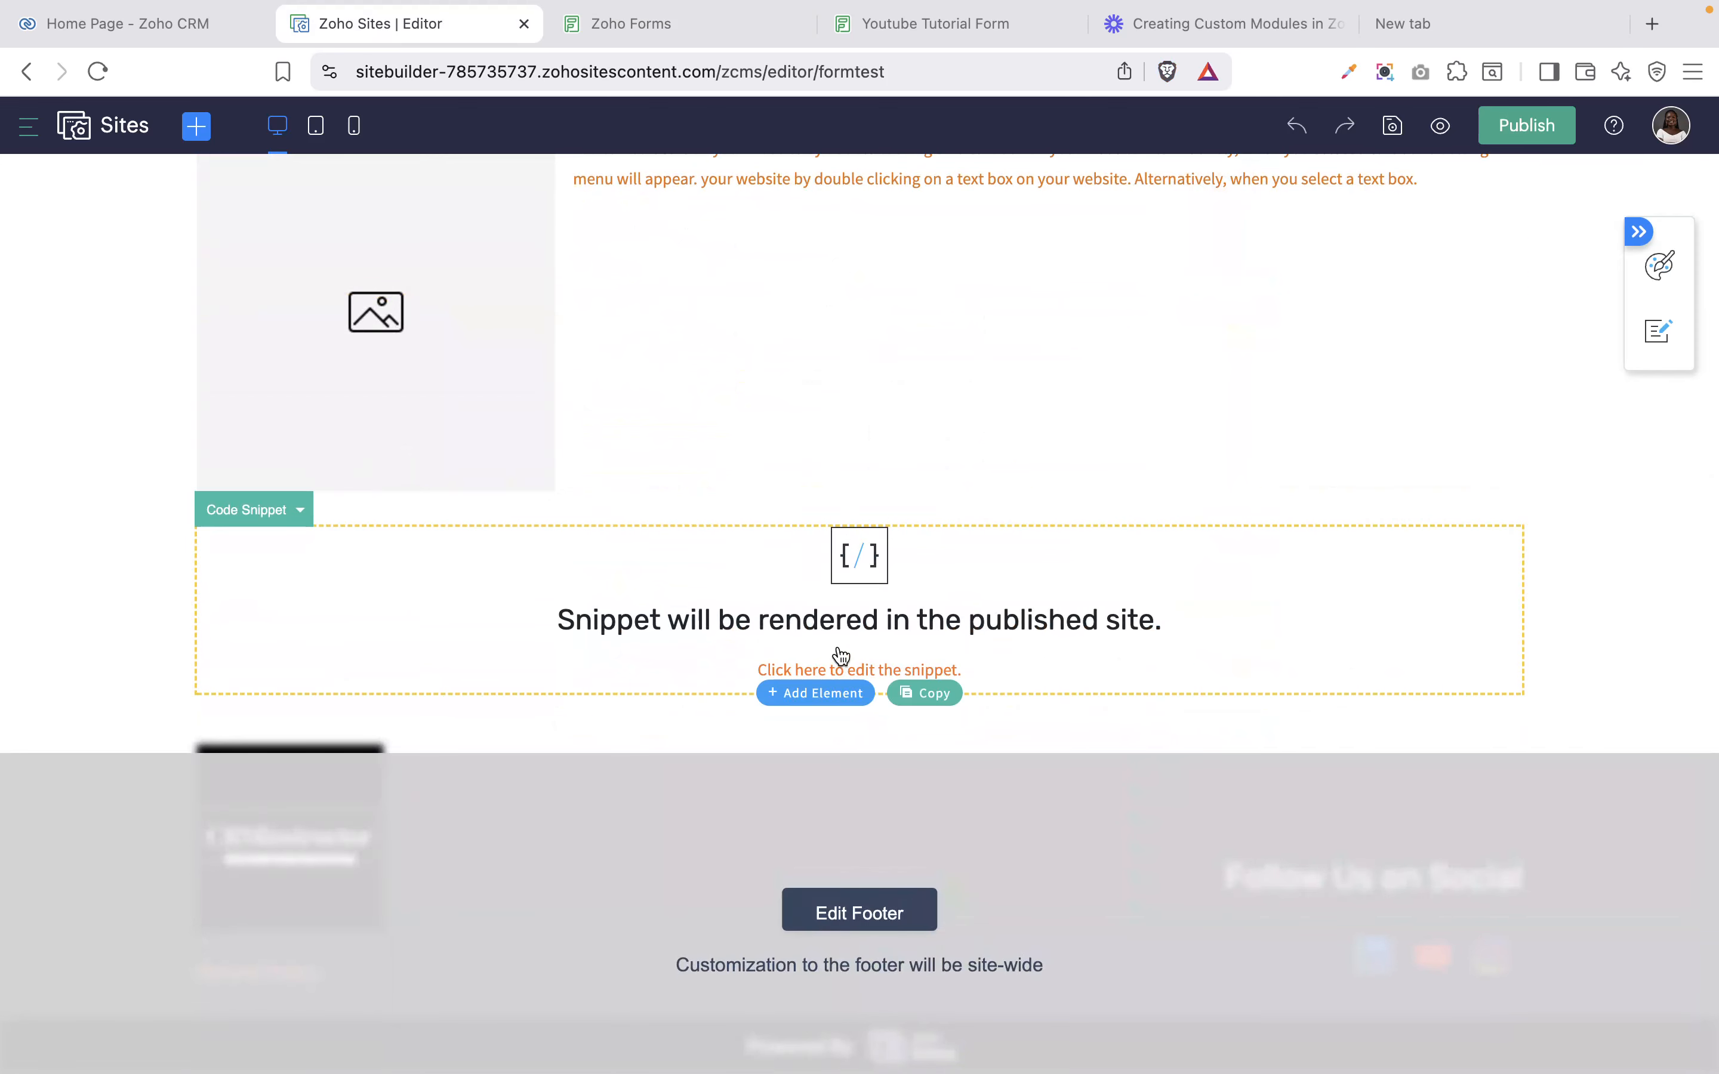
pyautogui.click(817, 694)
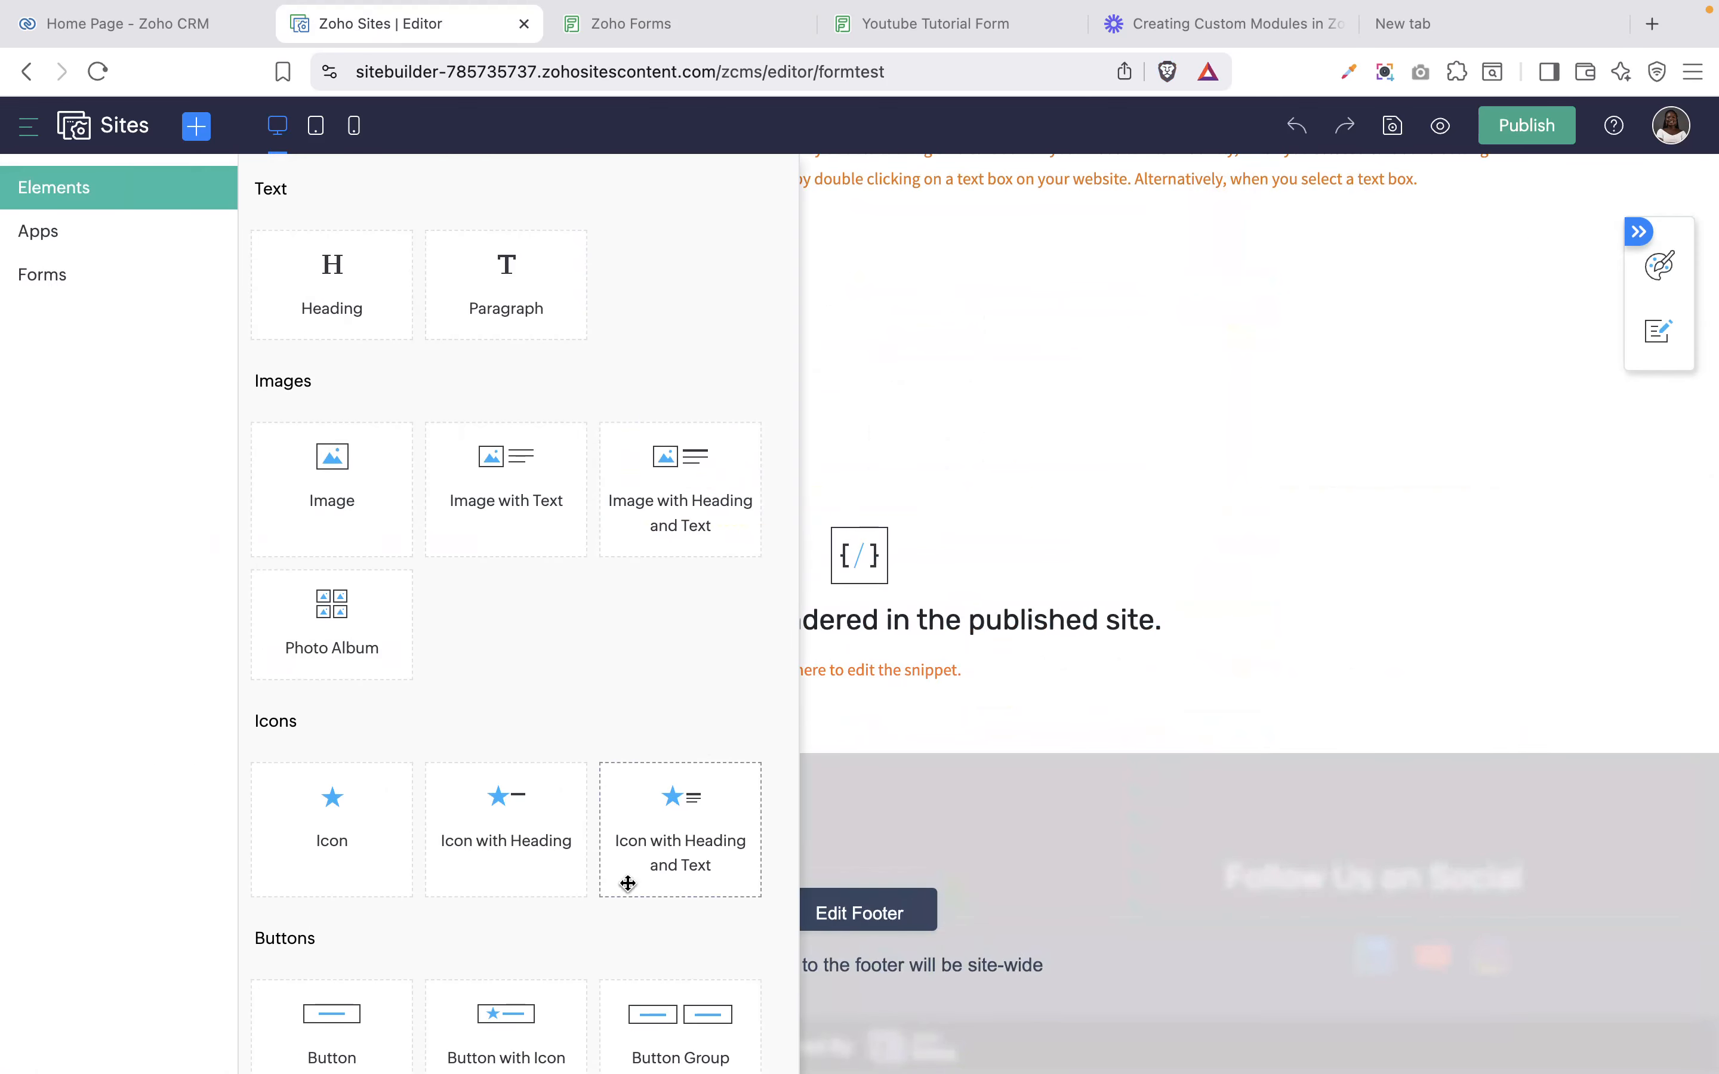
pyautogui.scroll(-5, 611, 959)
pyautogui.scroll(-5, 612, 984)
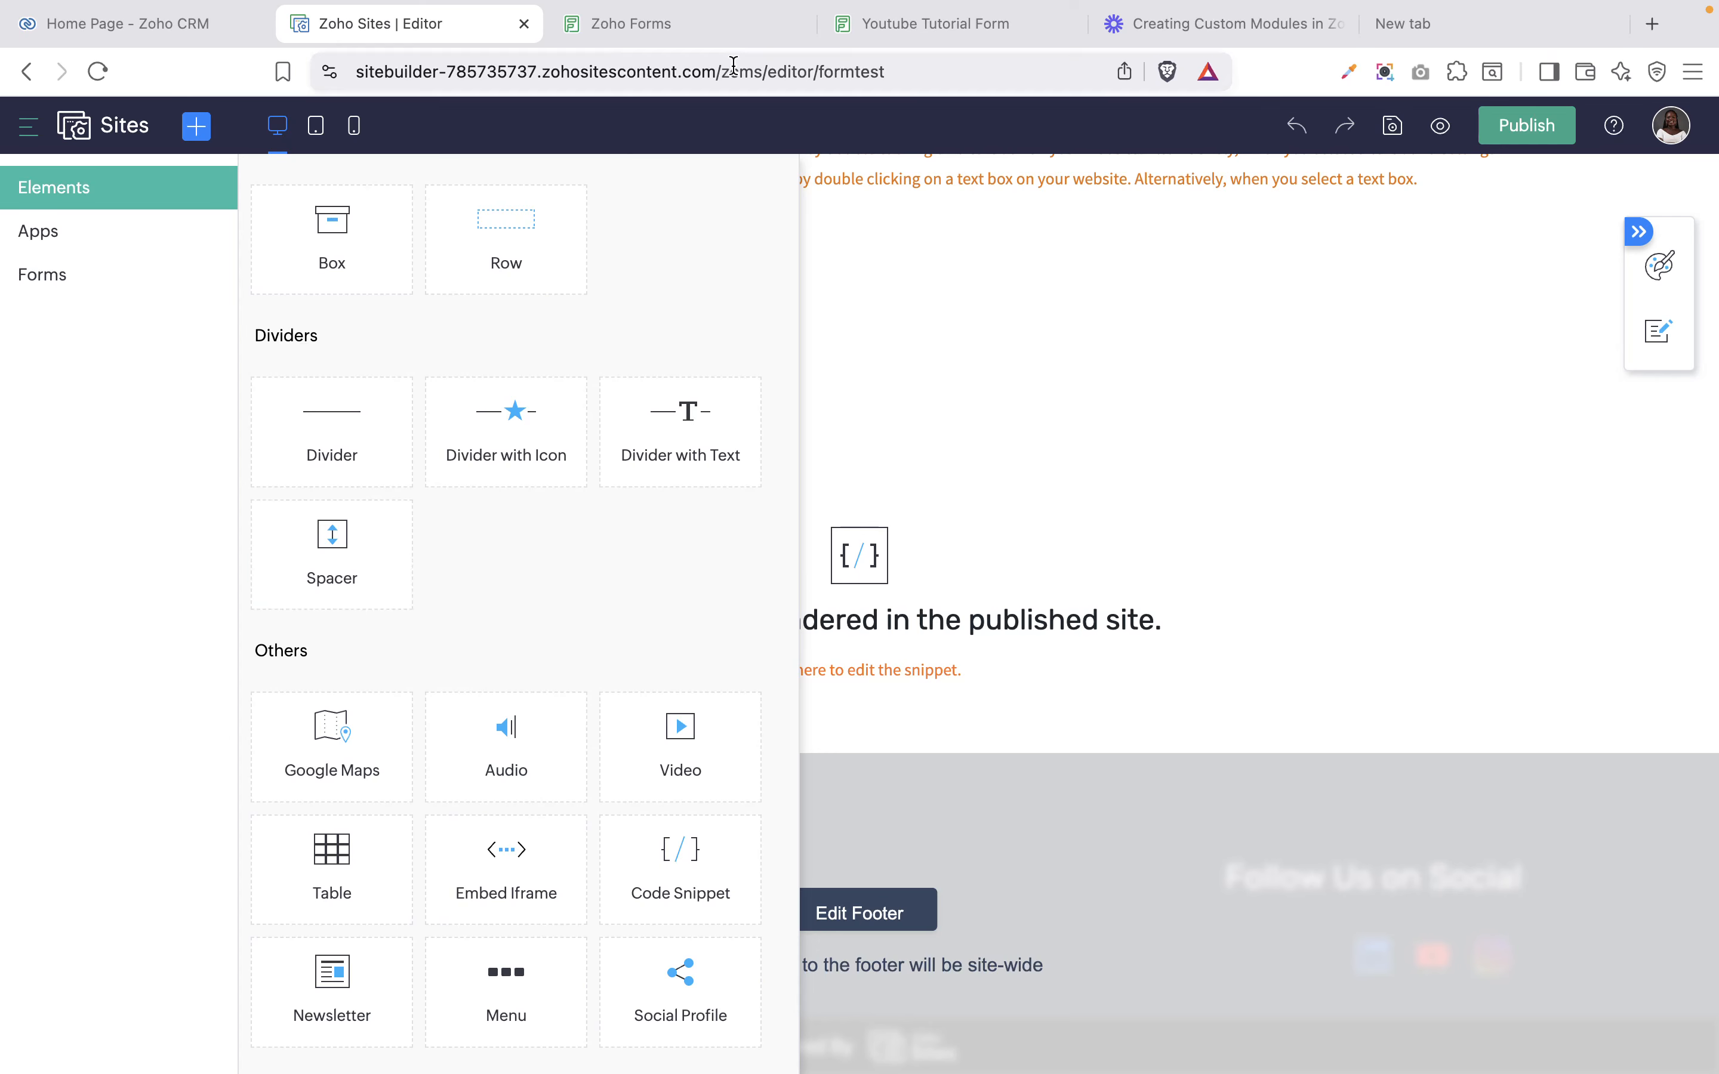
pyautogui.click(637, 27)
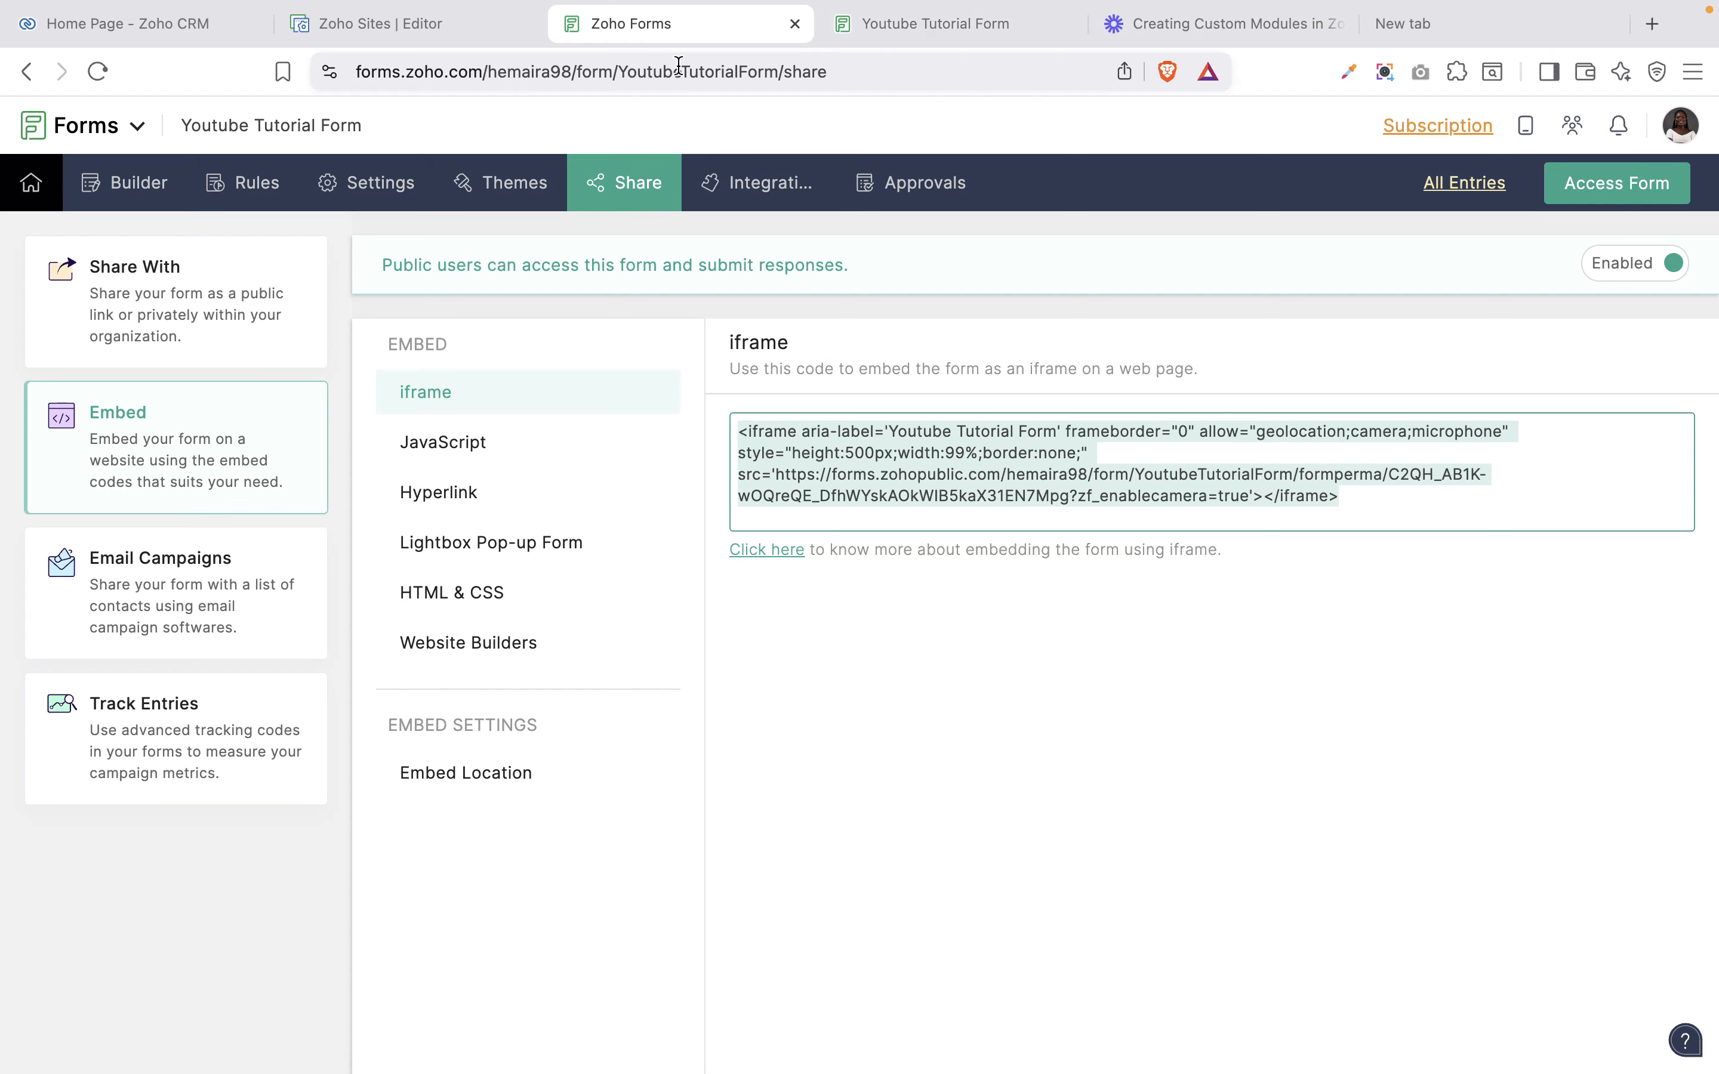
pyautogui.click(374, 25)
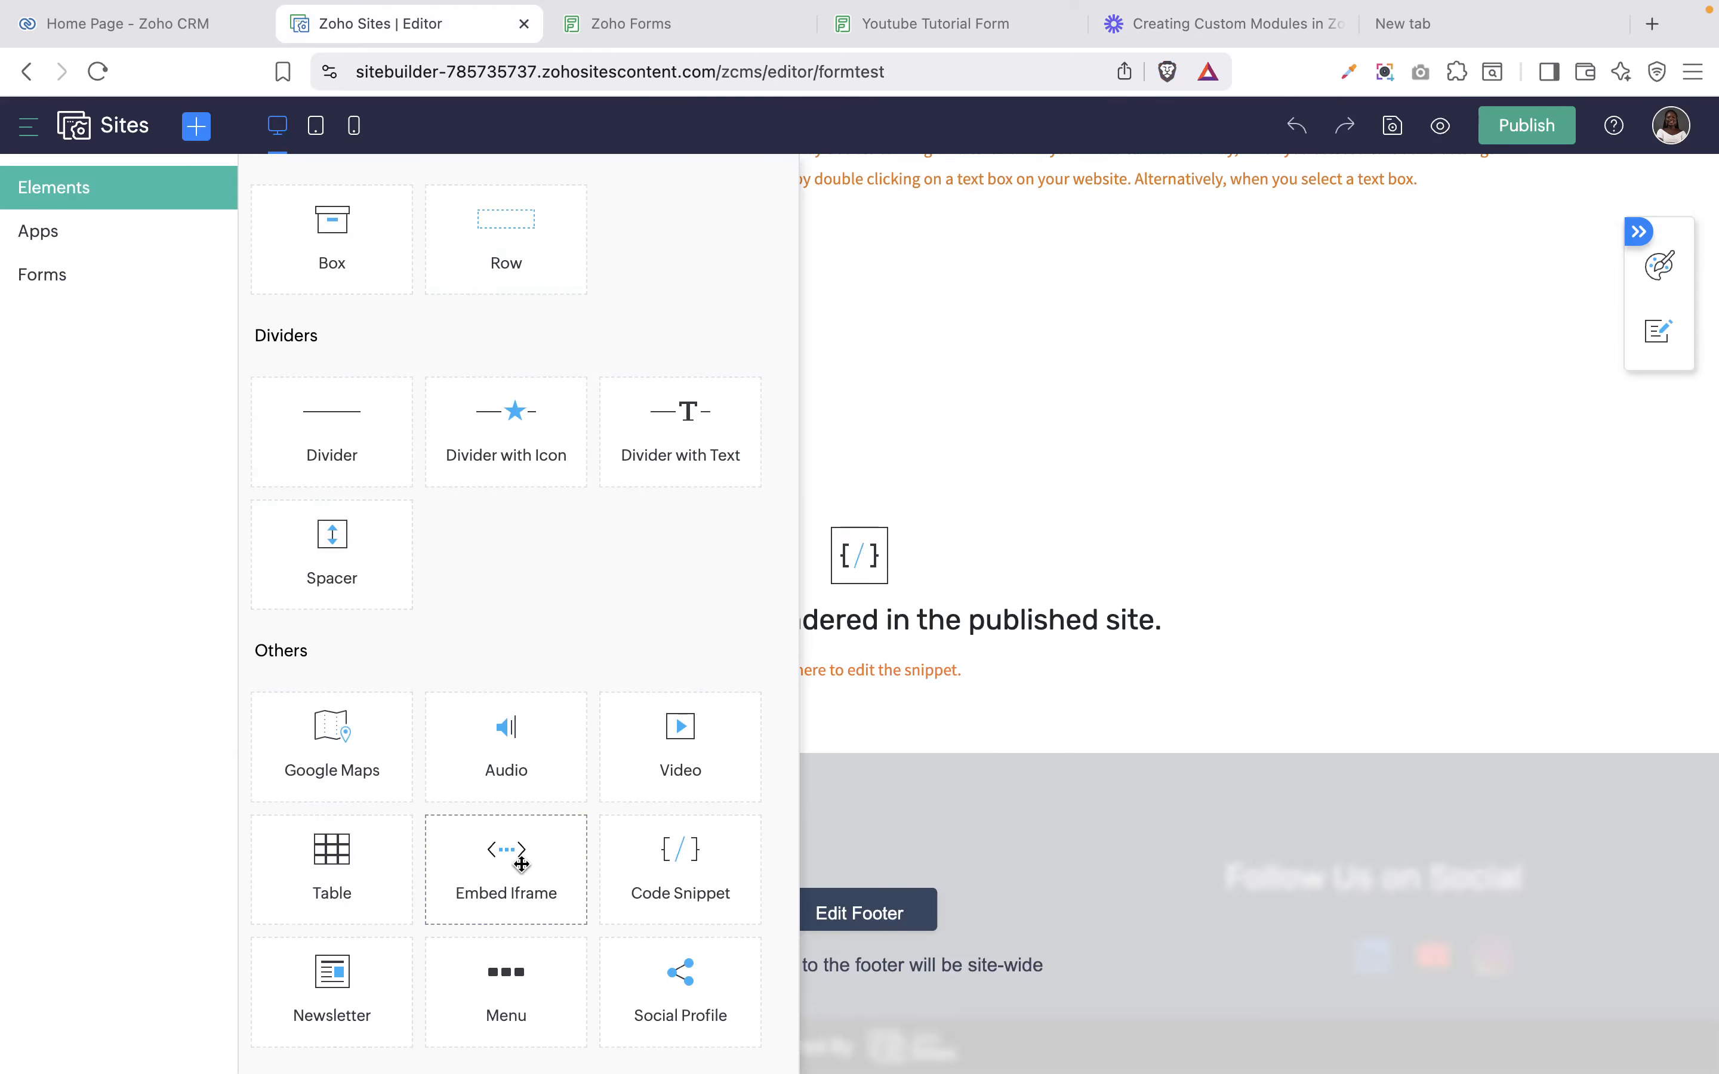
pyautogui.moveTo(522, 865); pyautogui.dragTo(903, 726)
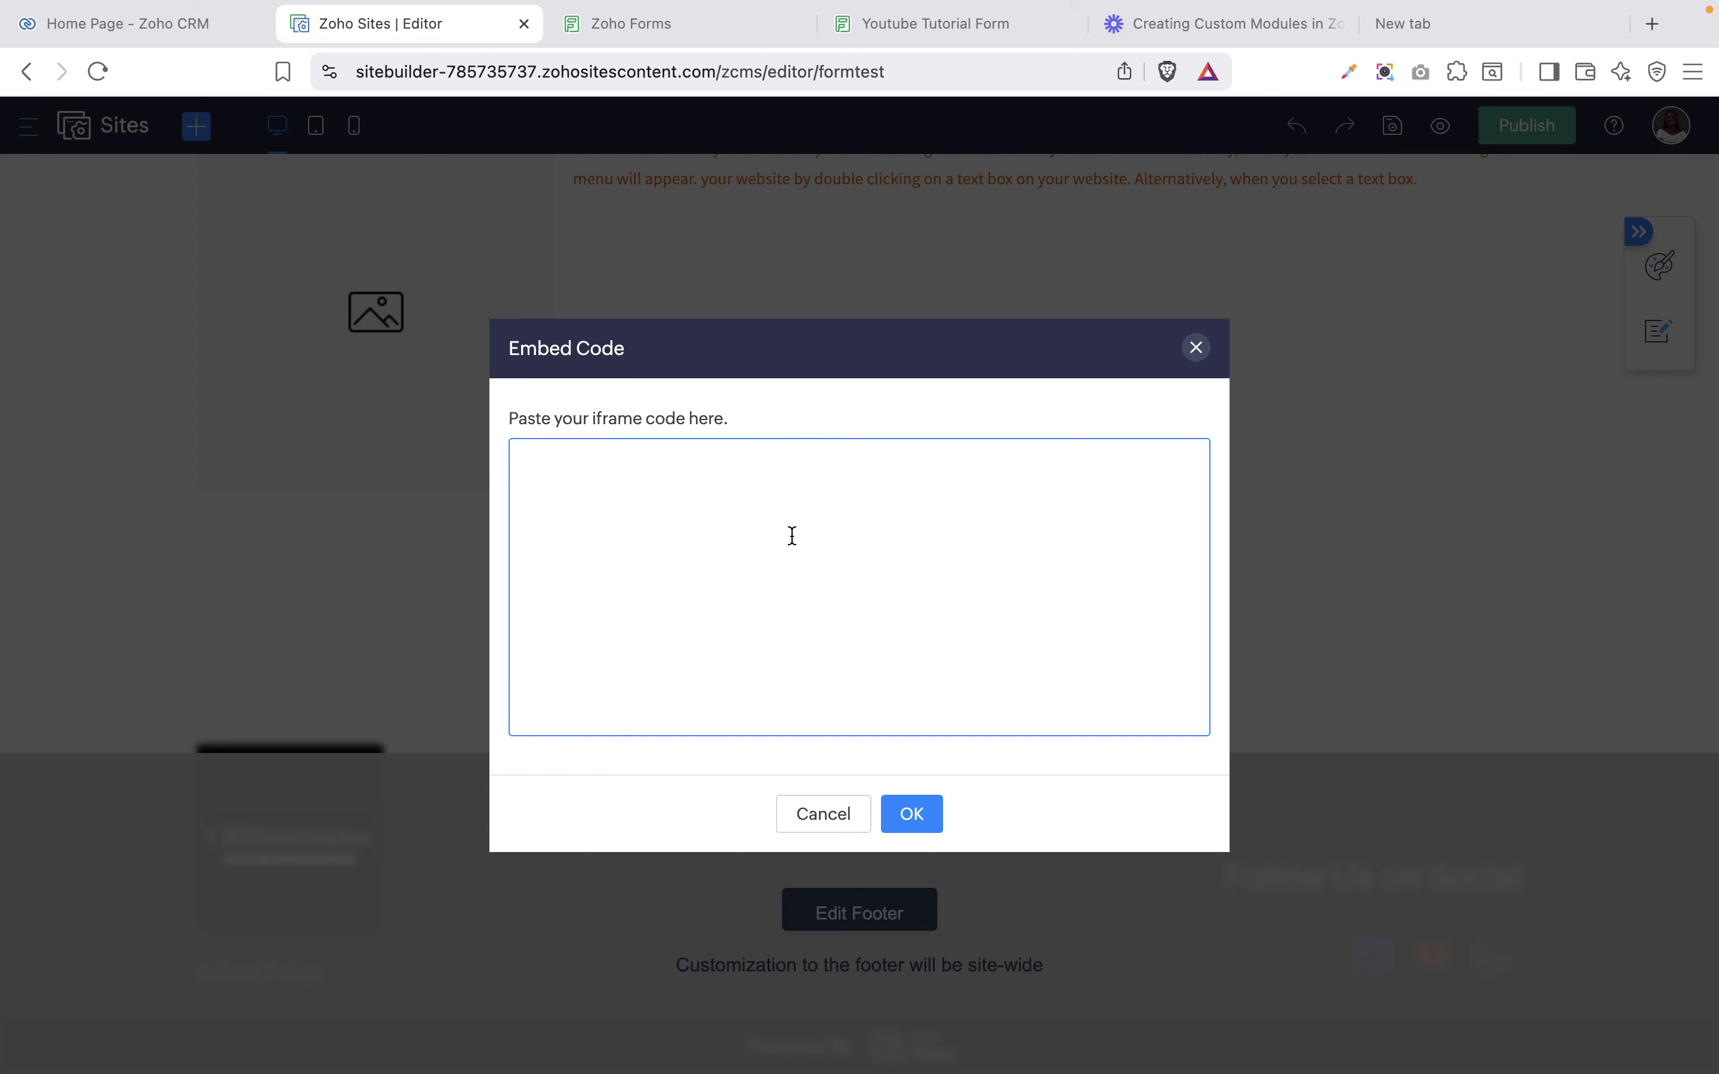
pyautogui.press('super+v')
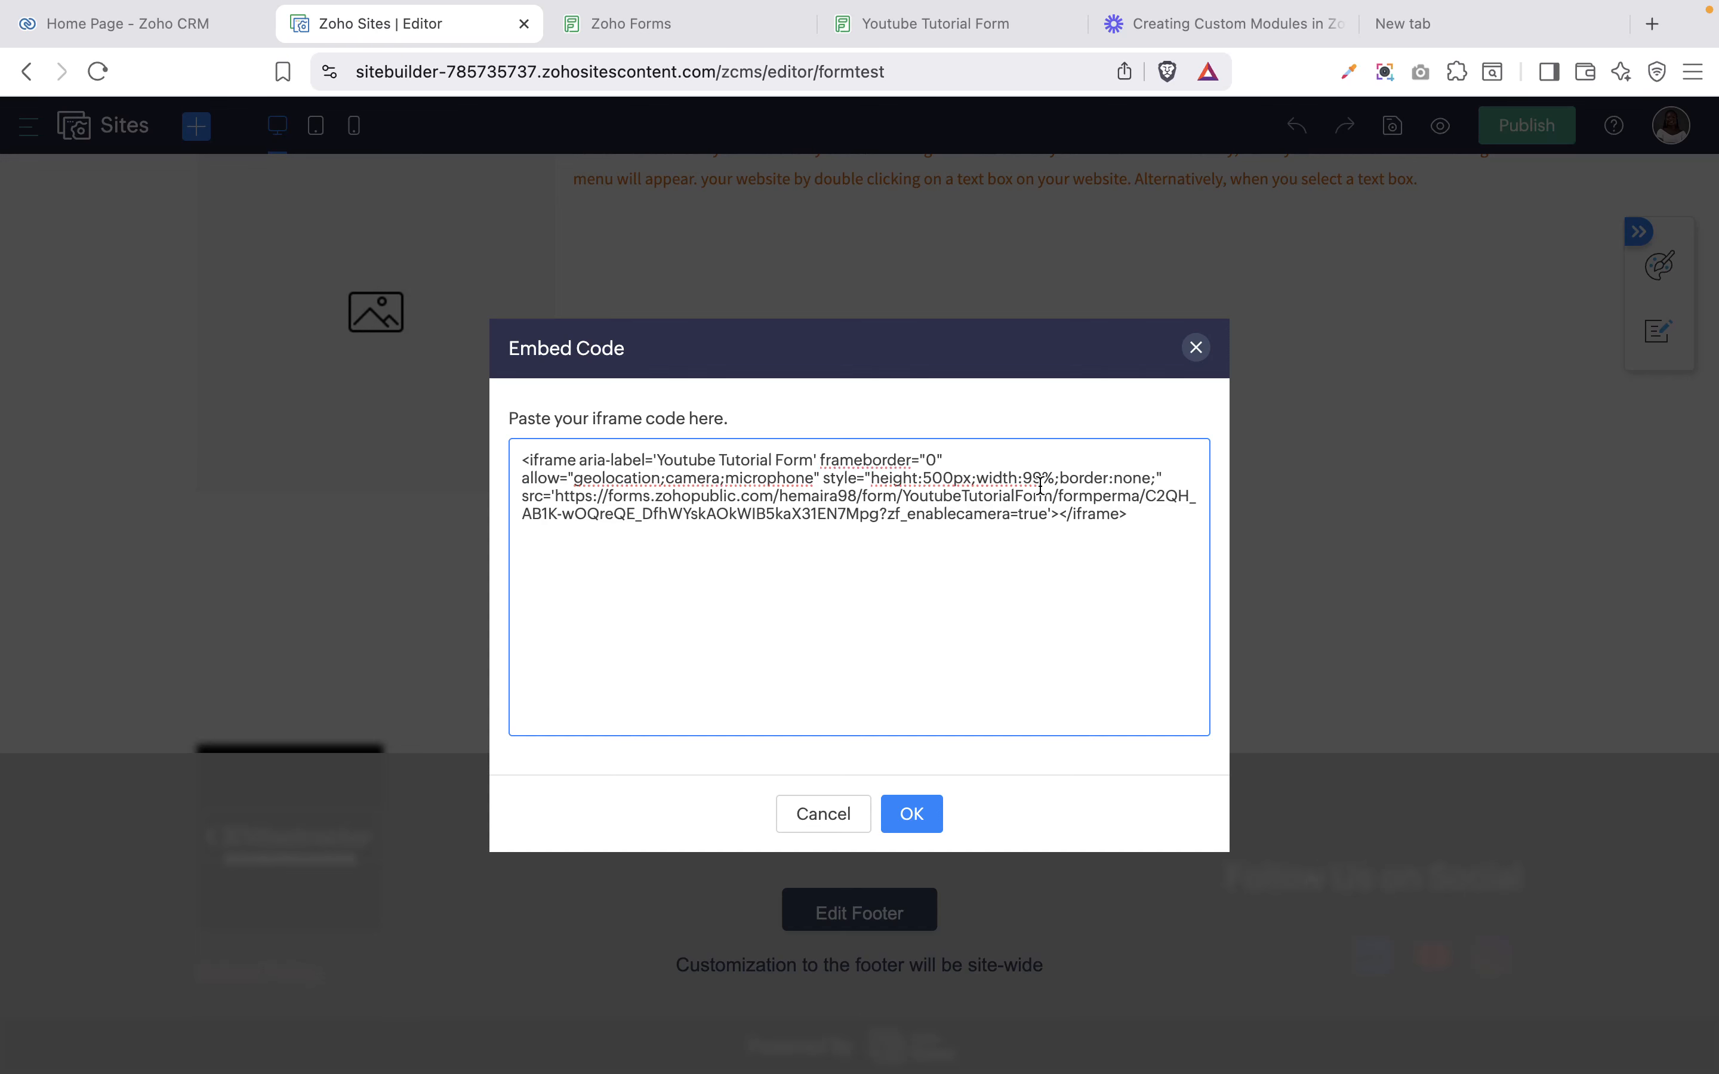
# Confirm the pasted iframe code, then reopen it via Edit in the element's general settings.
pyautogui.click(897, 814)
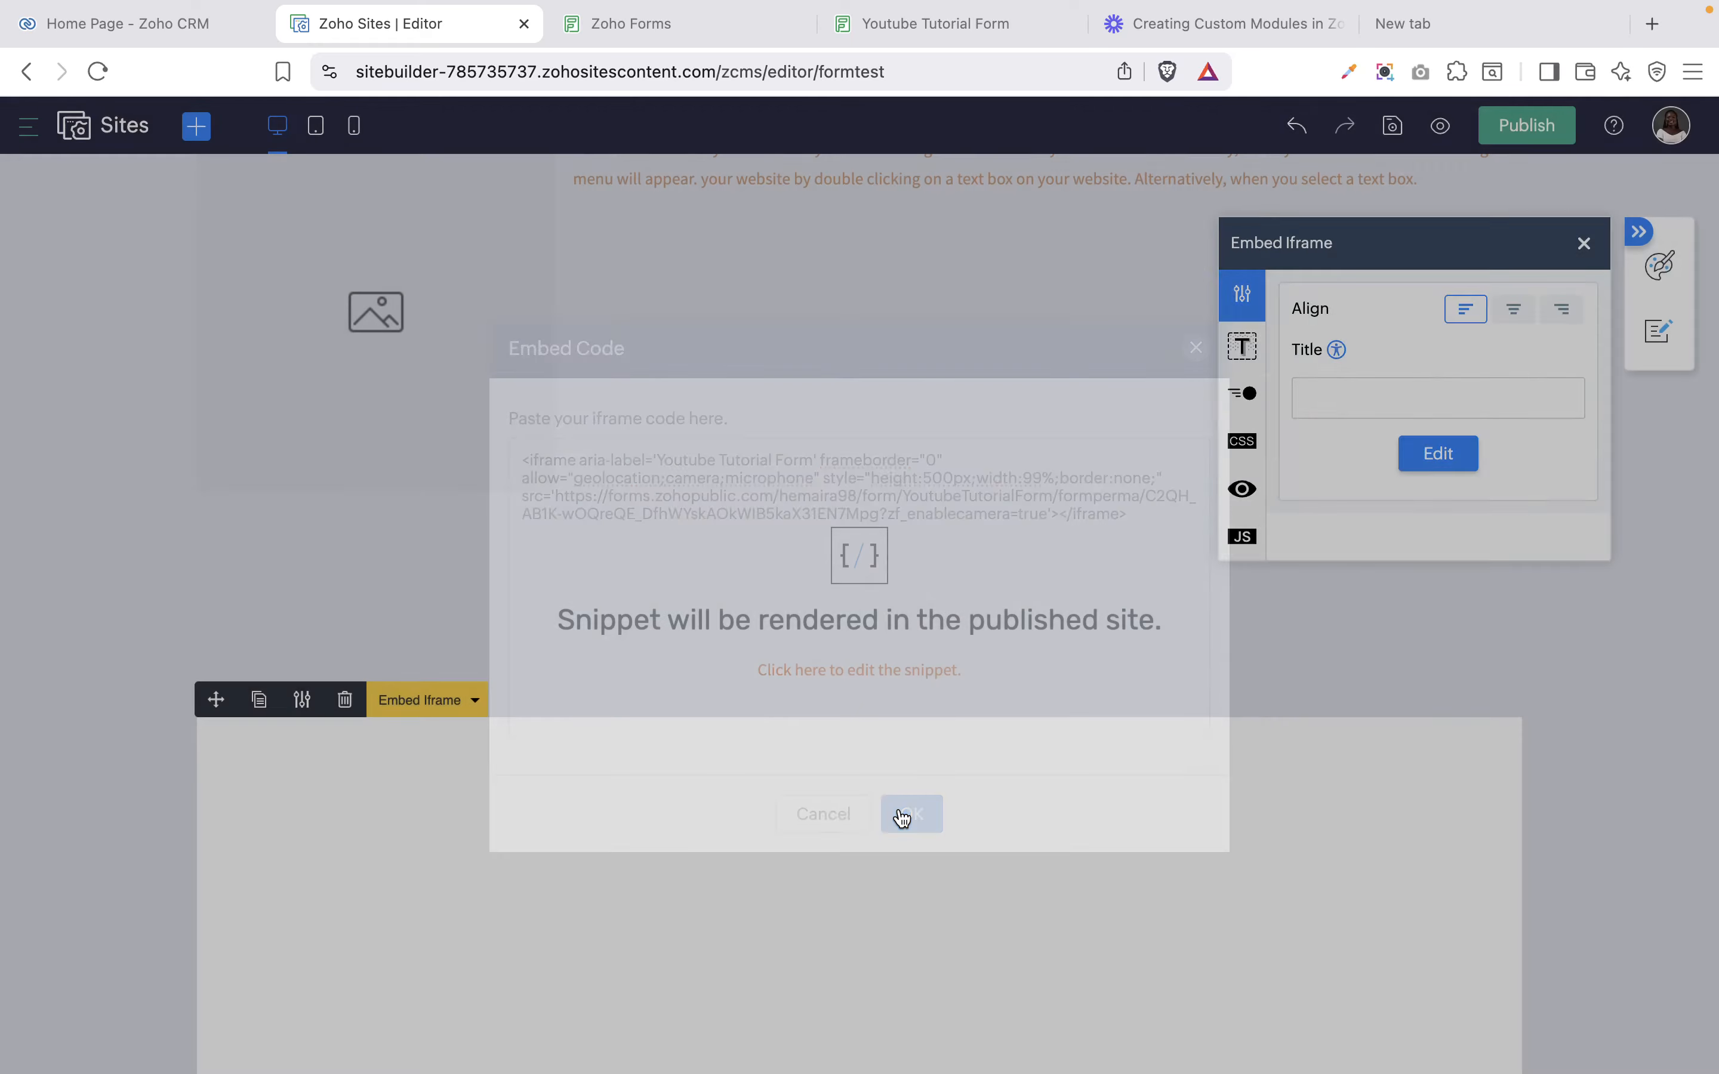
pyautogui.scroll(-6, 1038, 818)
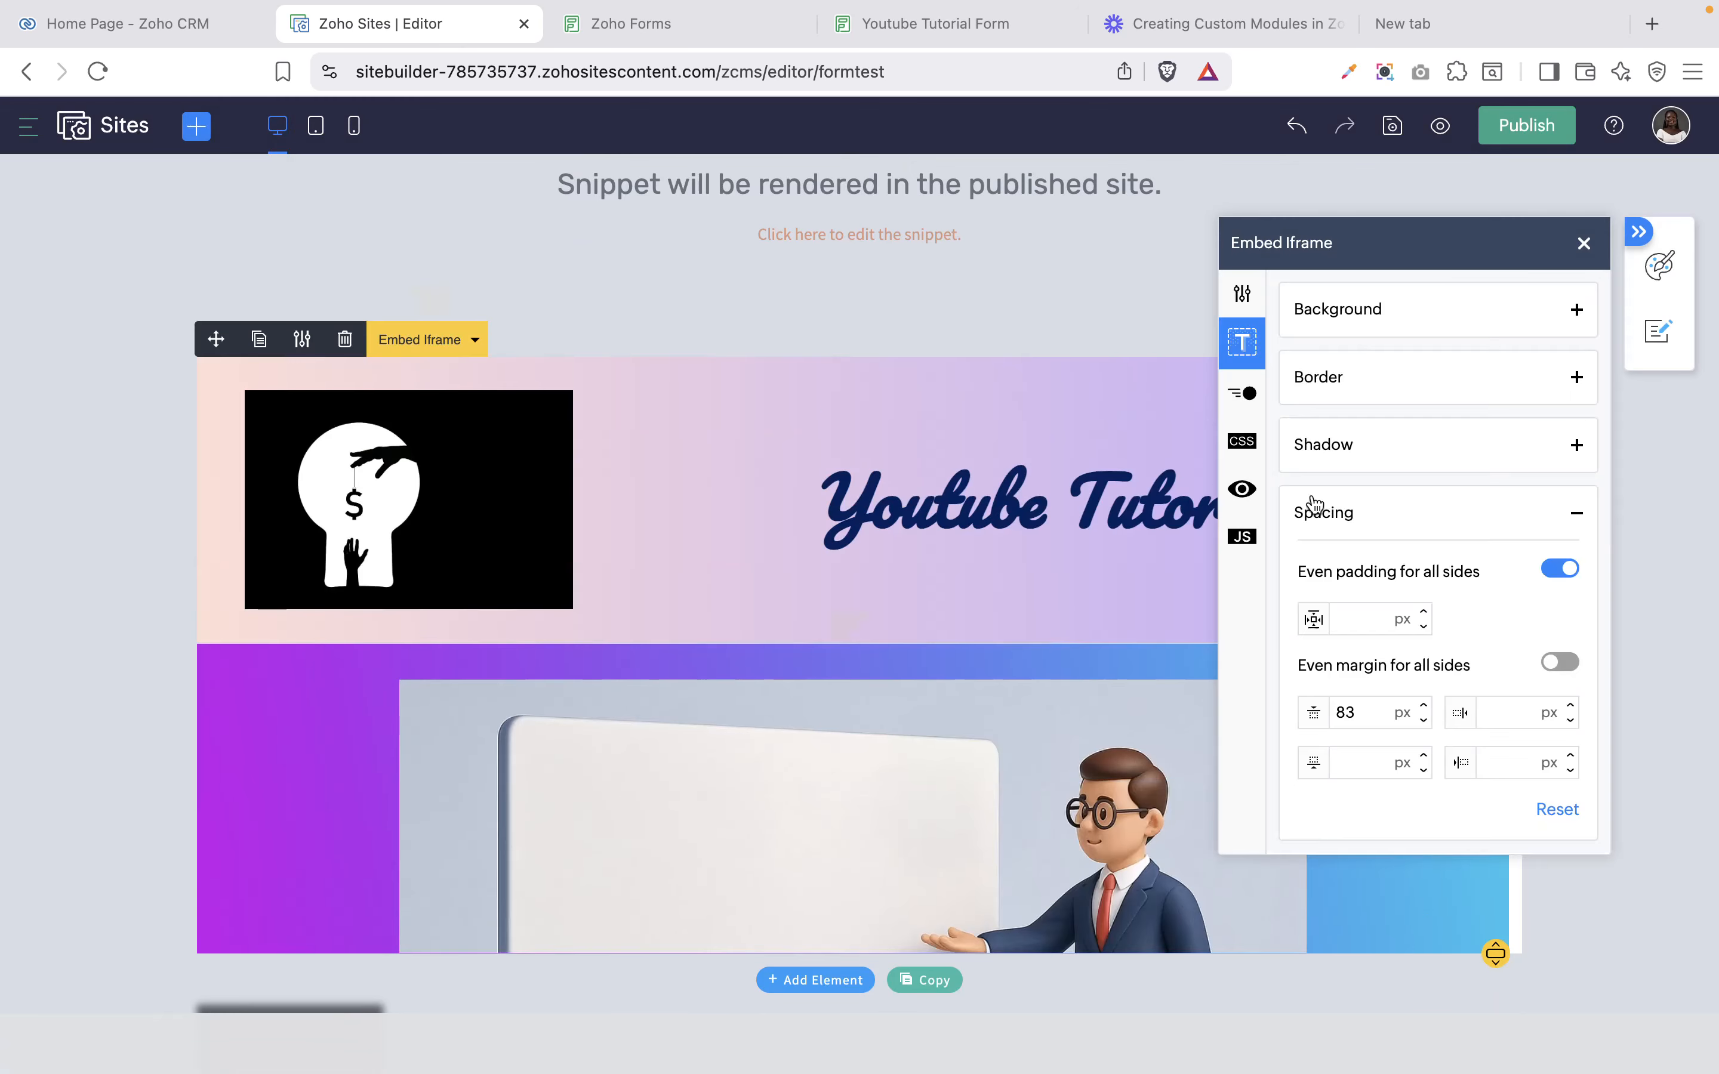
pyautogui.click(1241, 304)
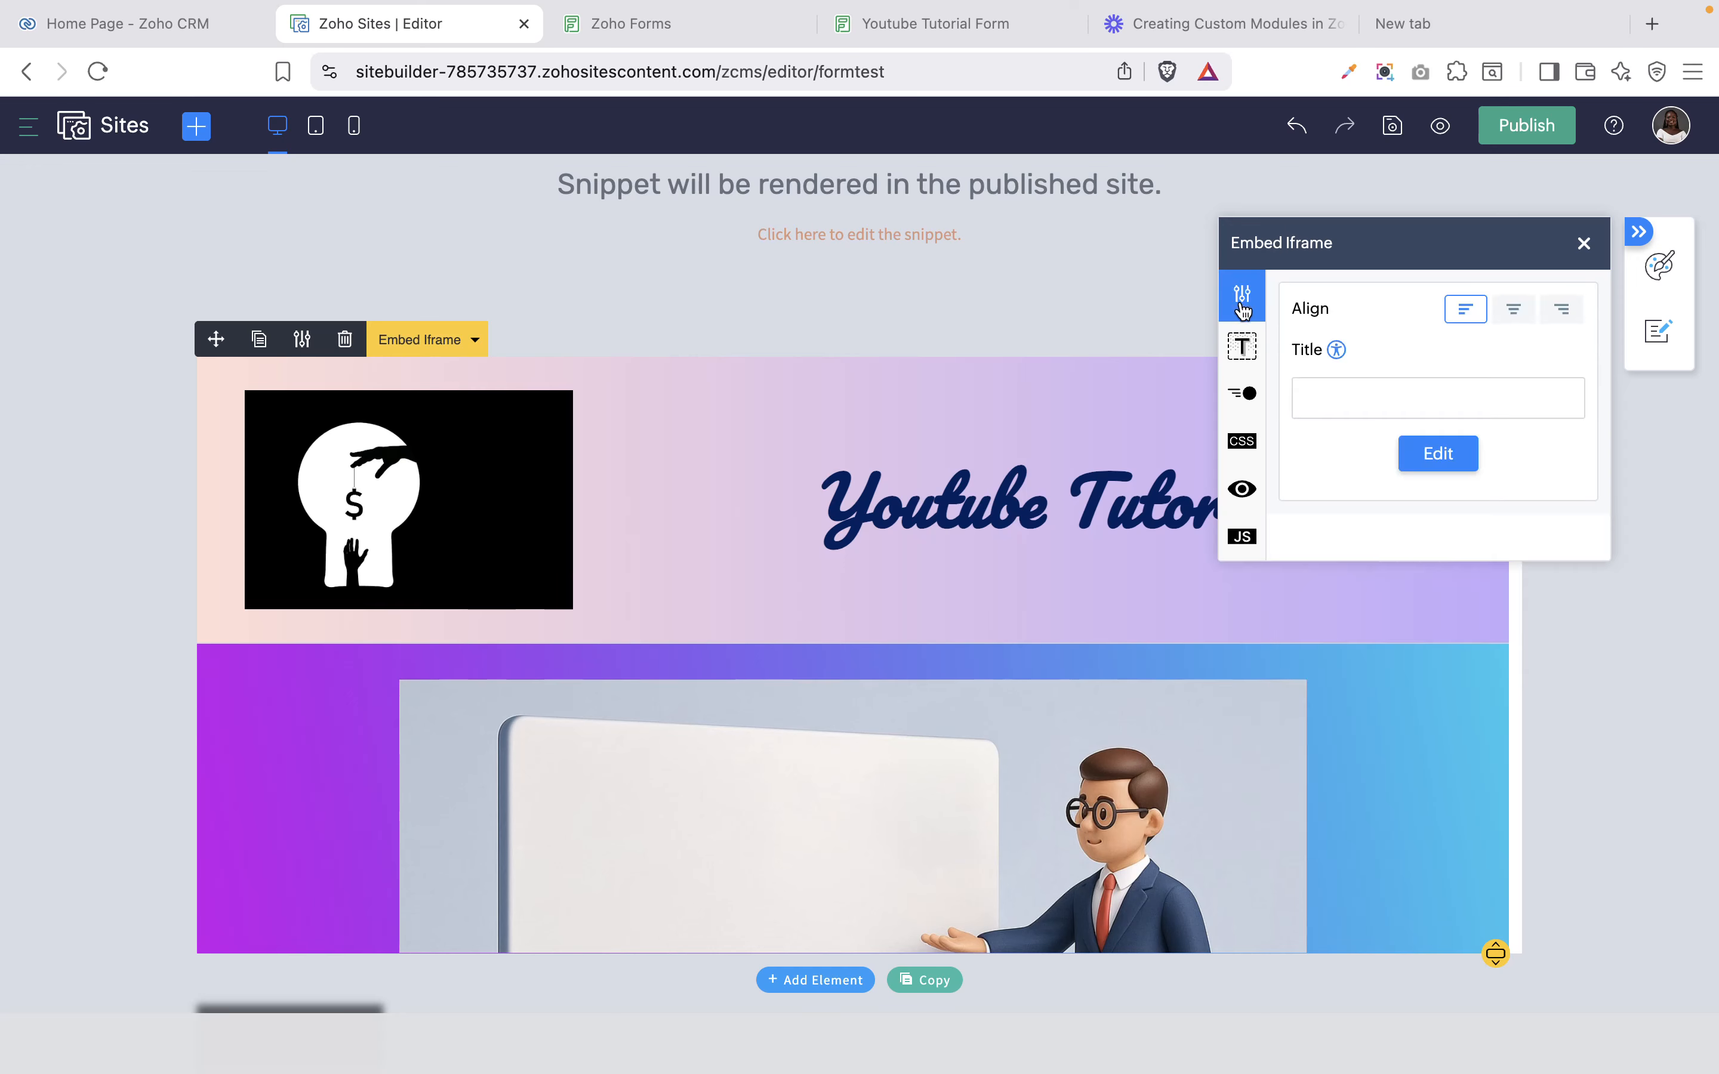
pyautogui.click(1433, 454)
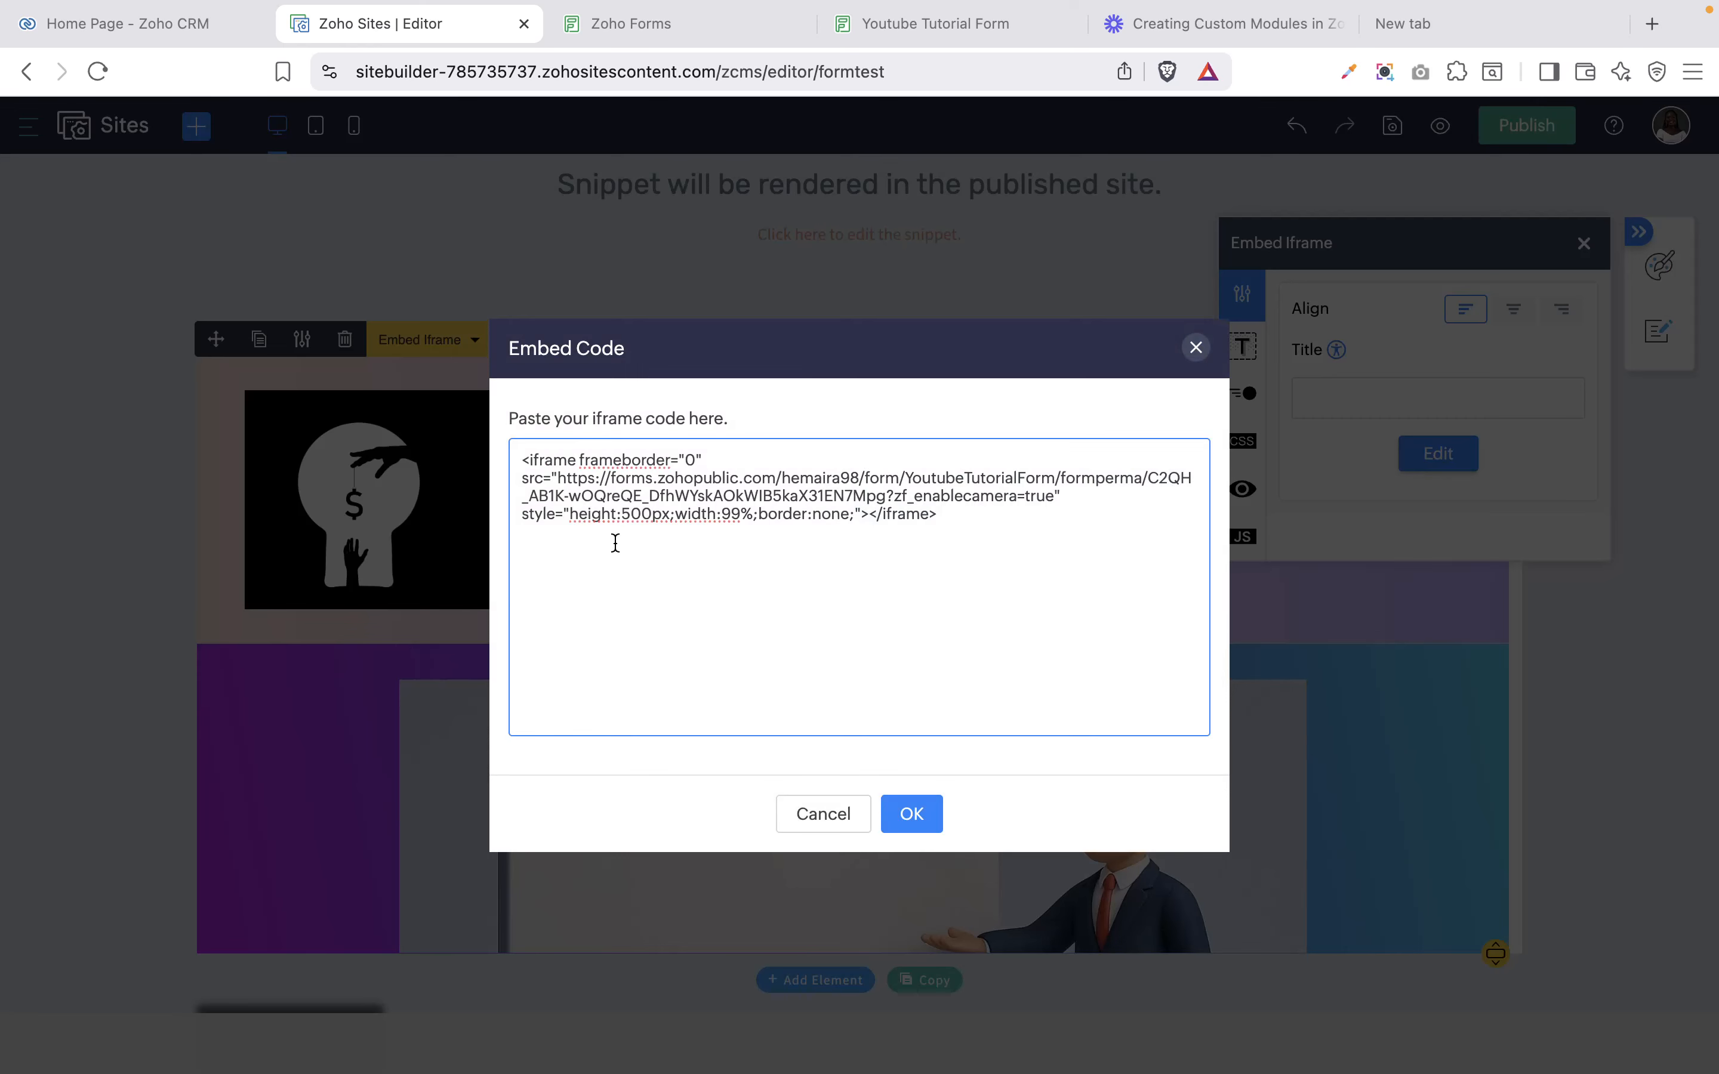
# Change the iframe height from 500px to 1500px.
pyautogui.doubleClick(634, 515)
pyautogui.click(634, 515)
pyautogui.click(624, 516)
pyautogui.write('1')
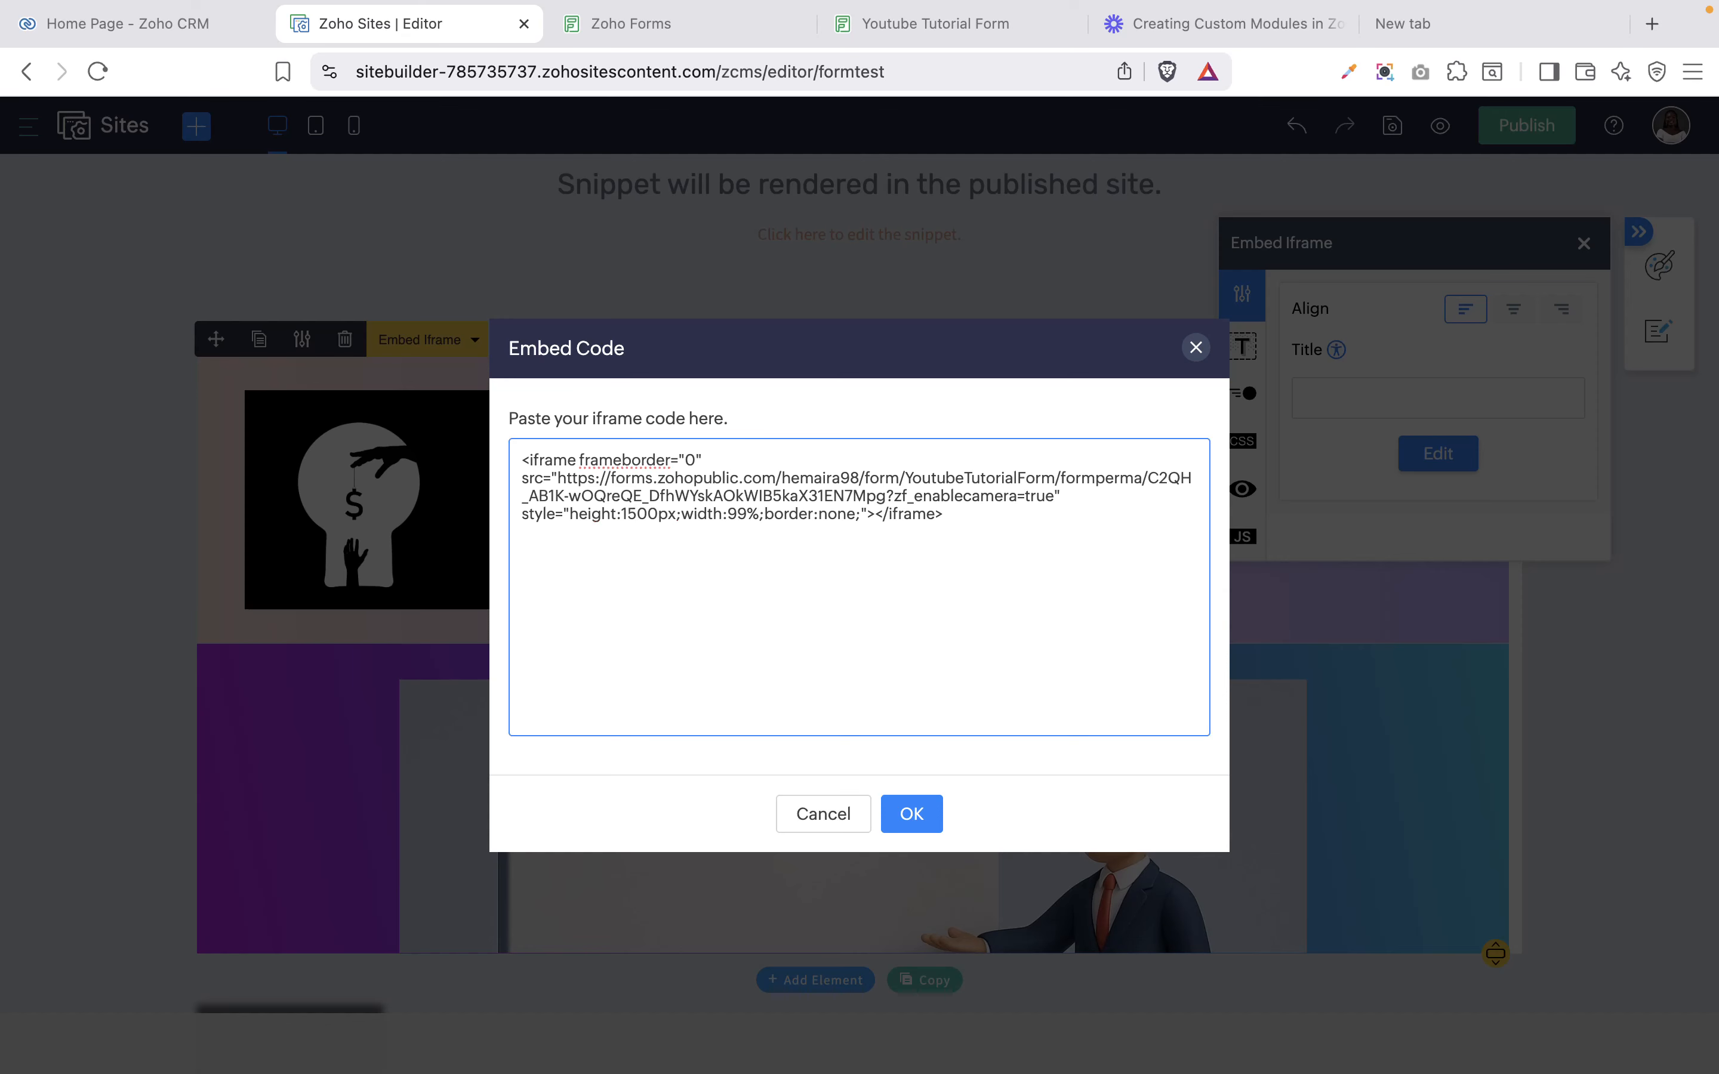
pyautogui.click(909, 815)
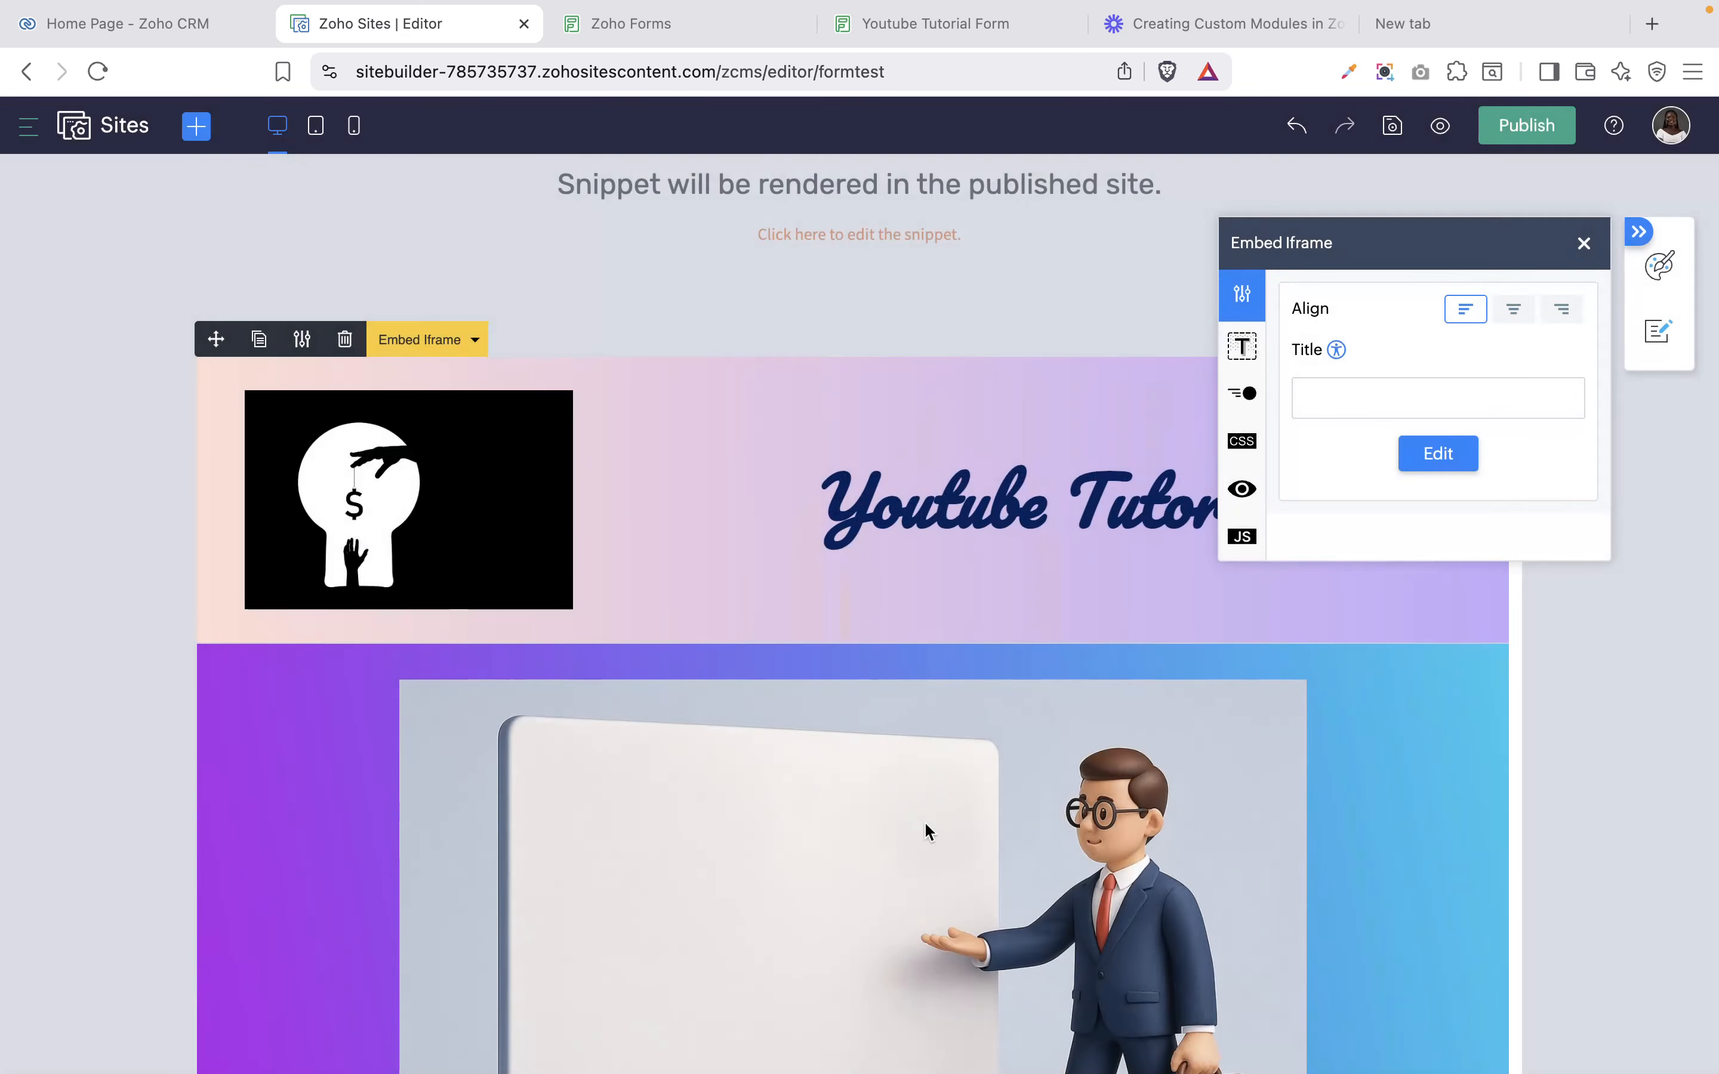
pyautogui.scroll(-15, 924, 821)
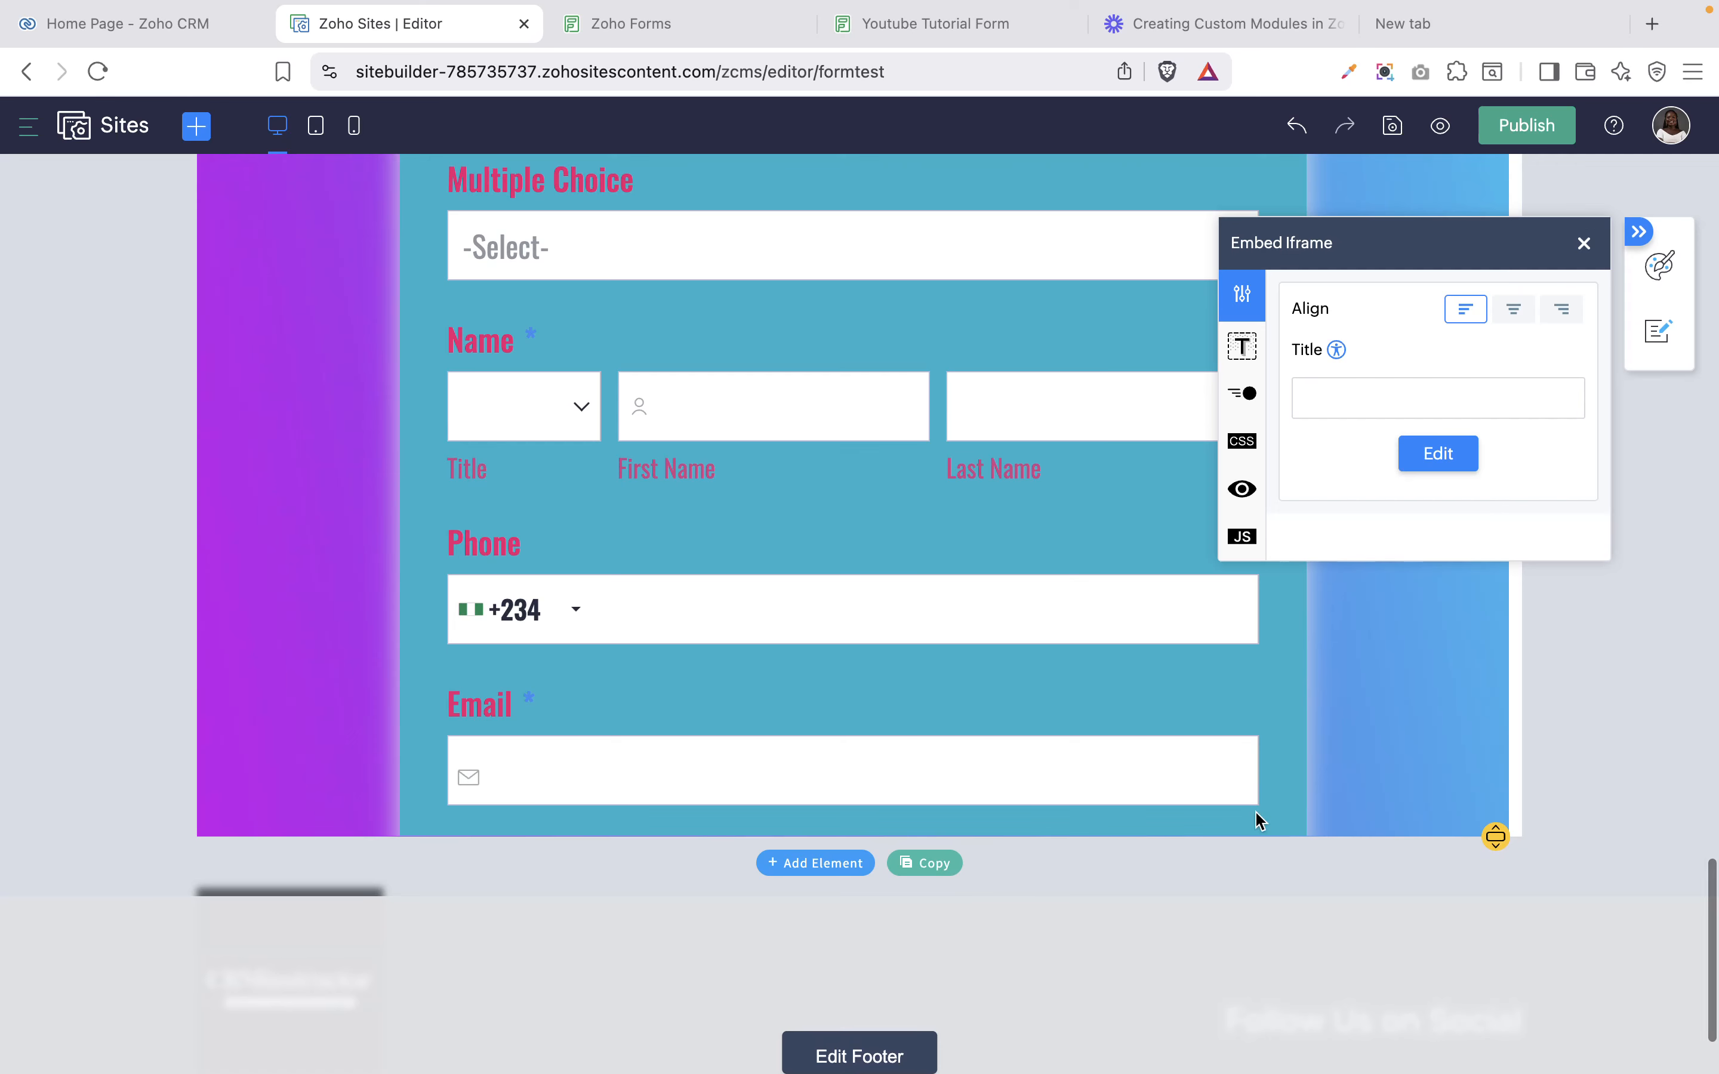
pyautogui.scroll(-2, 1172, 737)
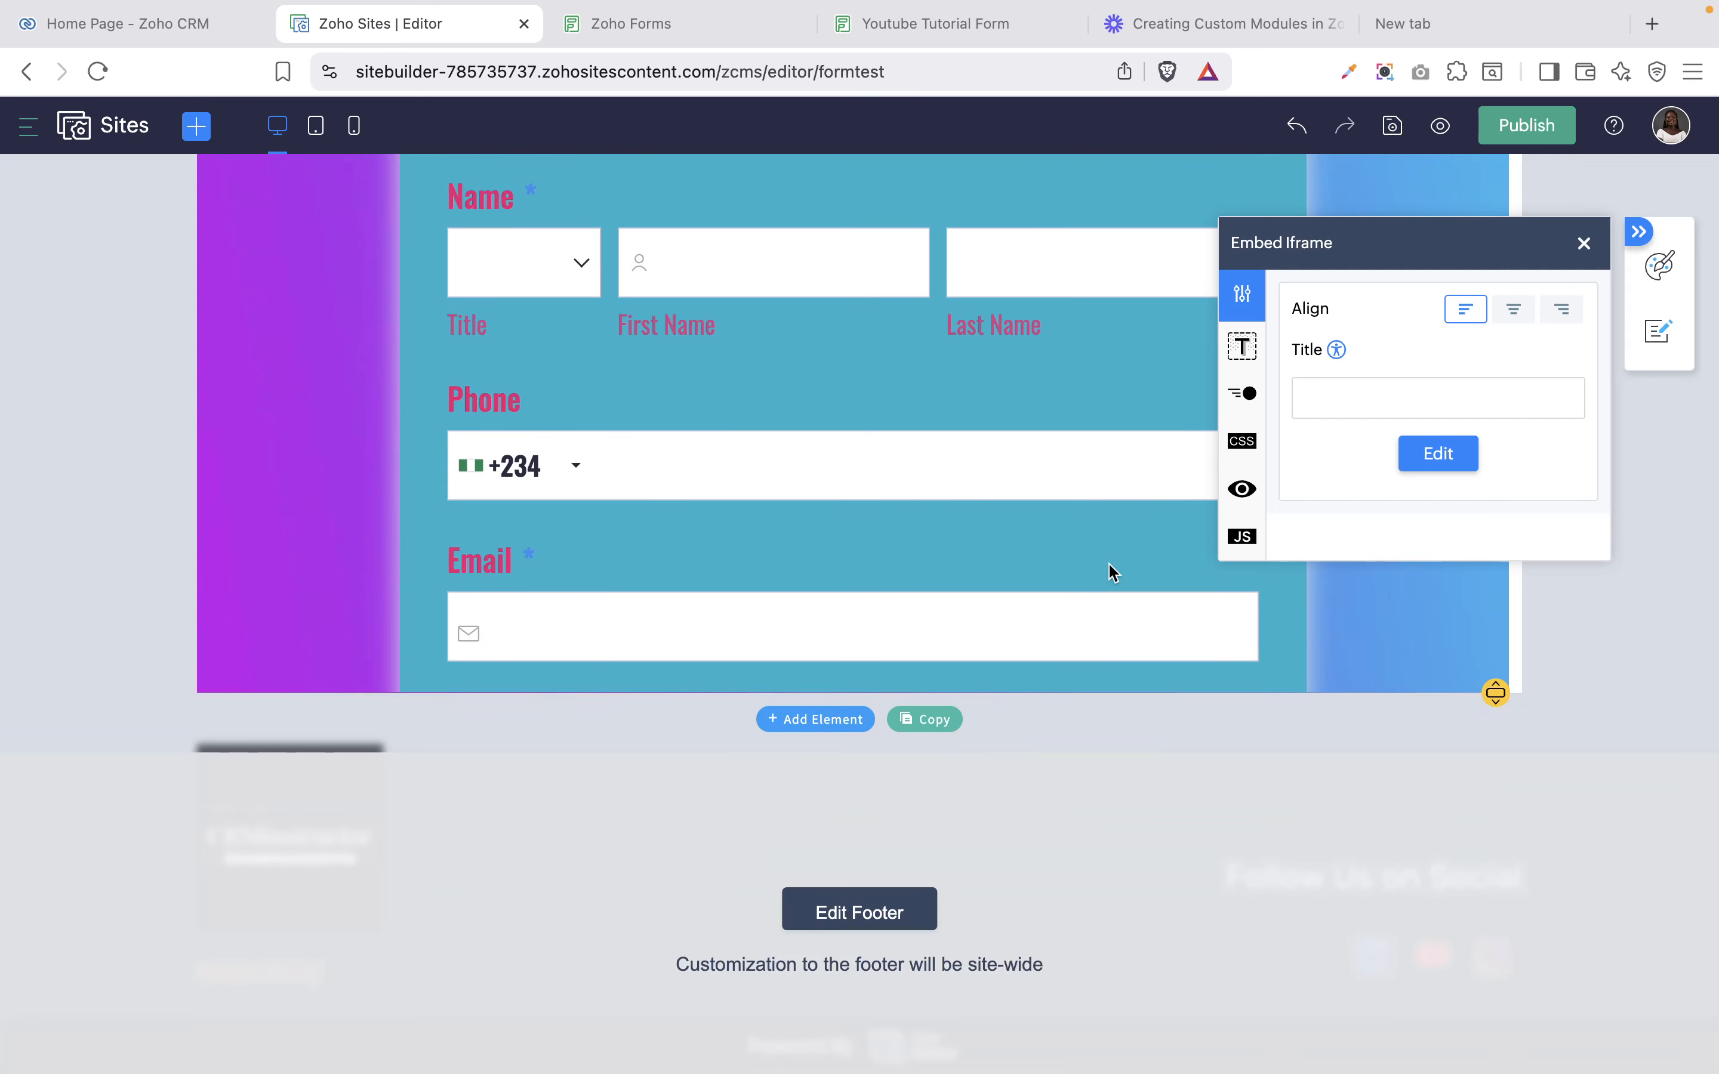
pyautogui.scroll(15, 1113, 573)
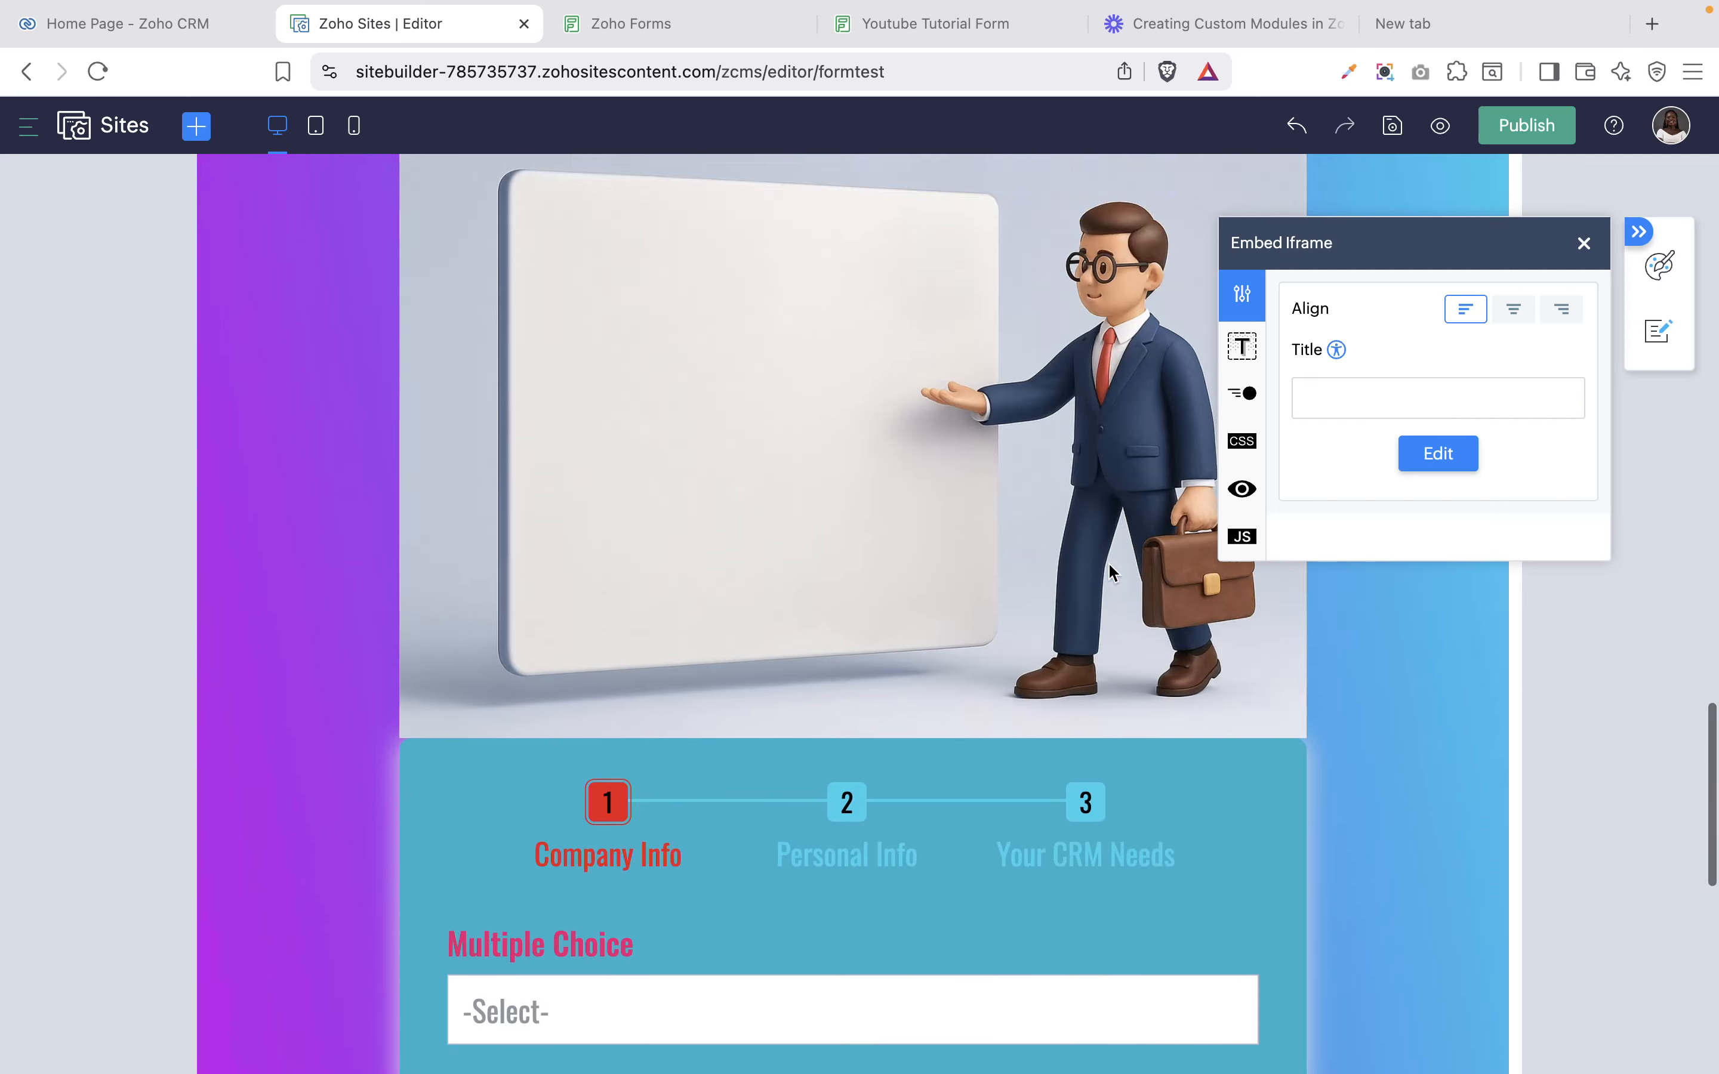
pyautogui.scroll(1, 1113, 573)
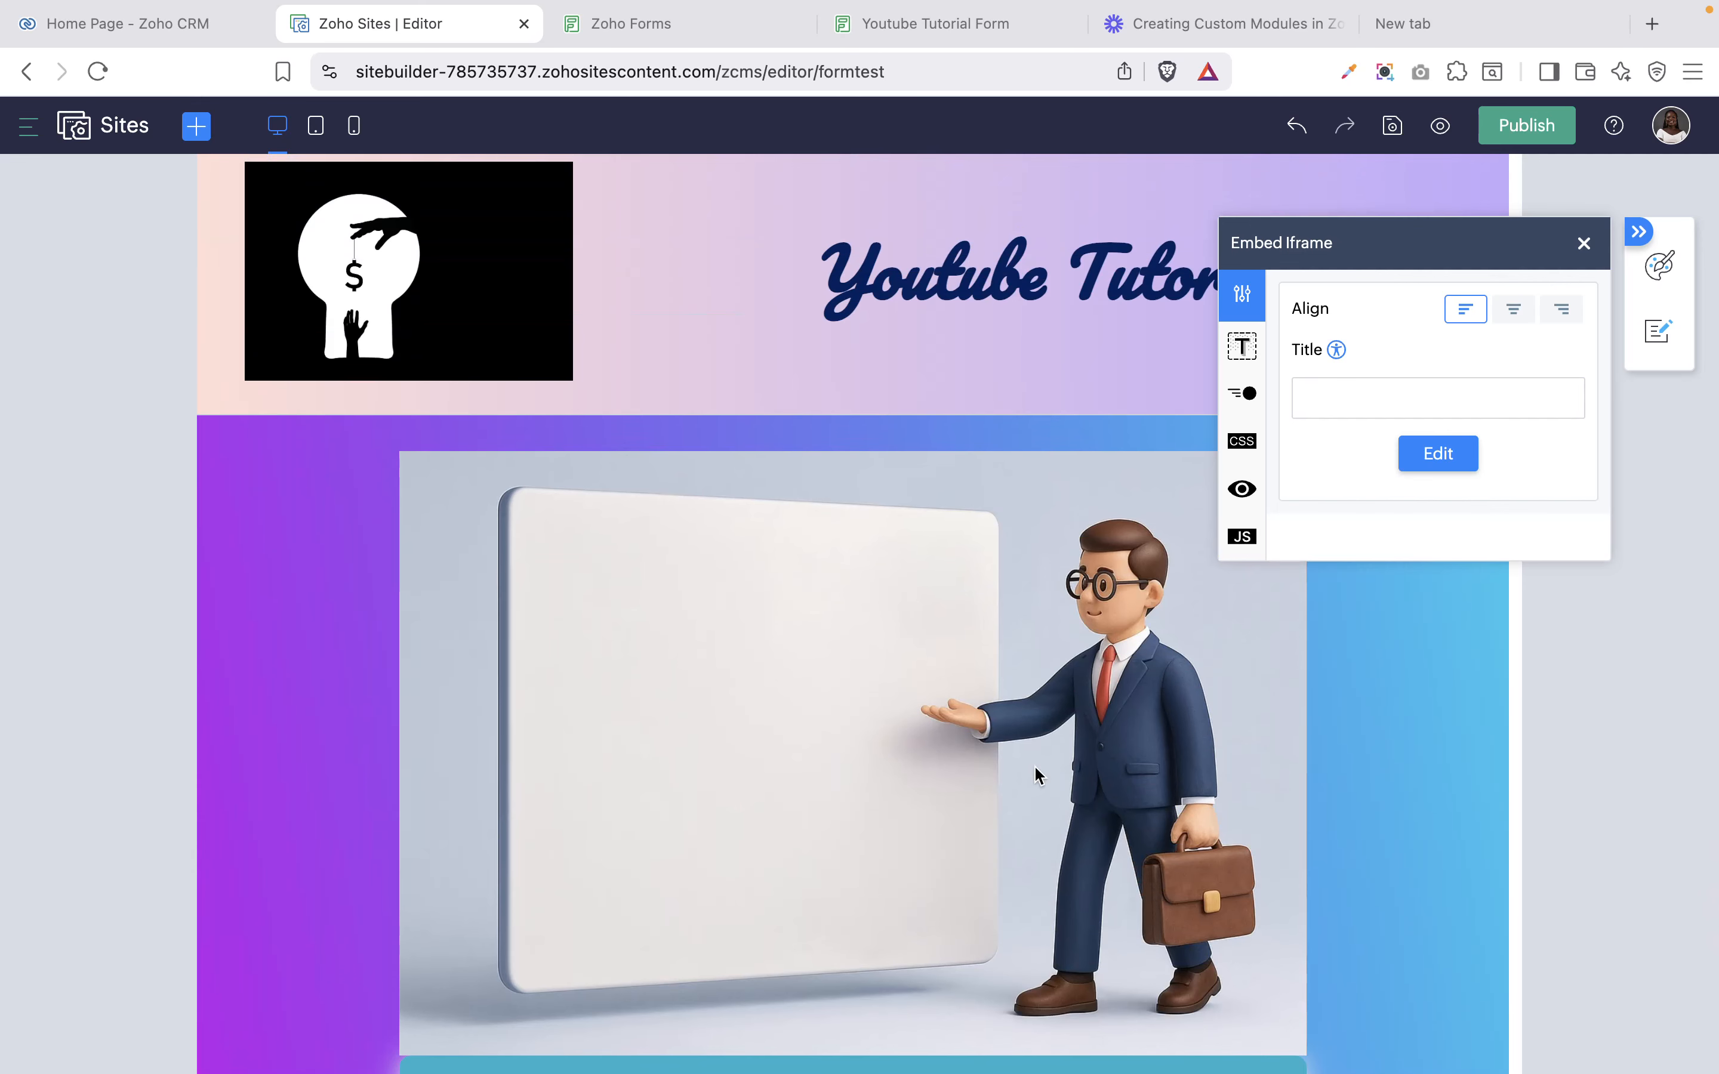
pyautogui.scroll(6, 1015, 799)
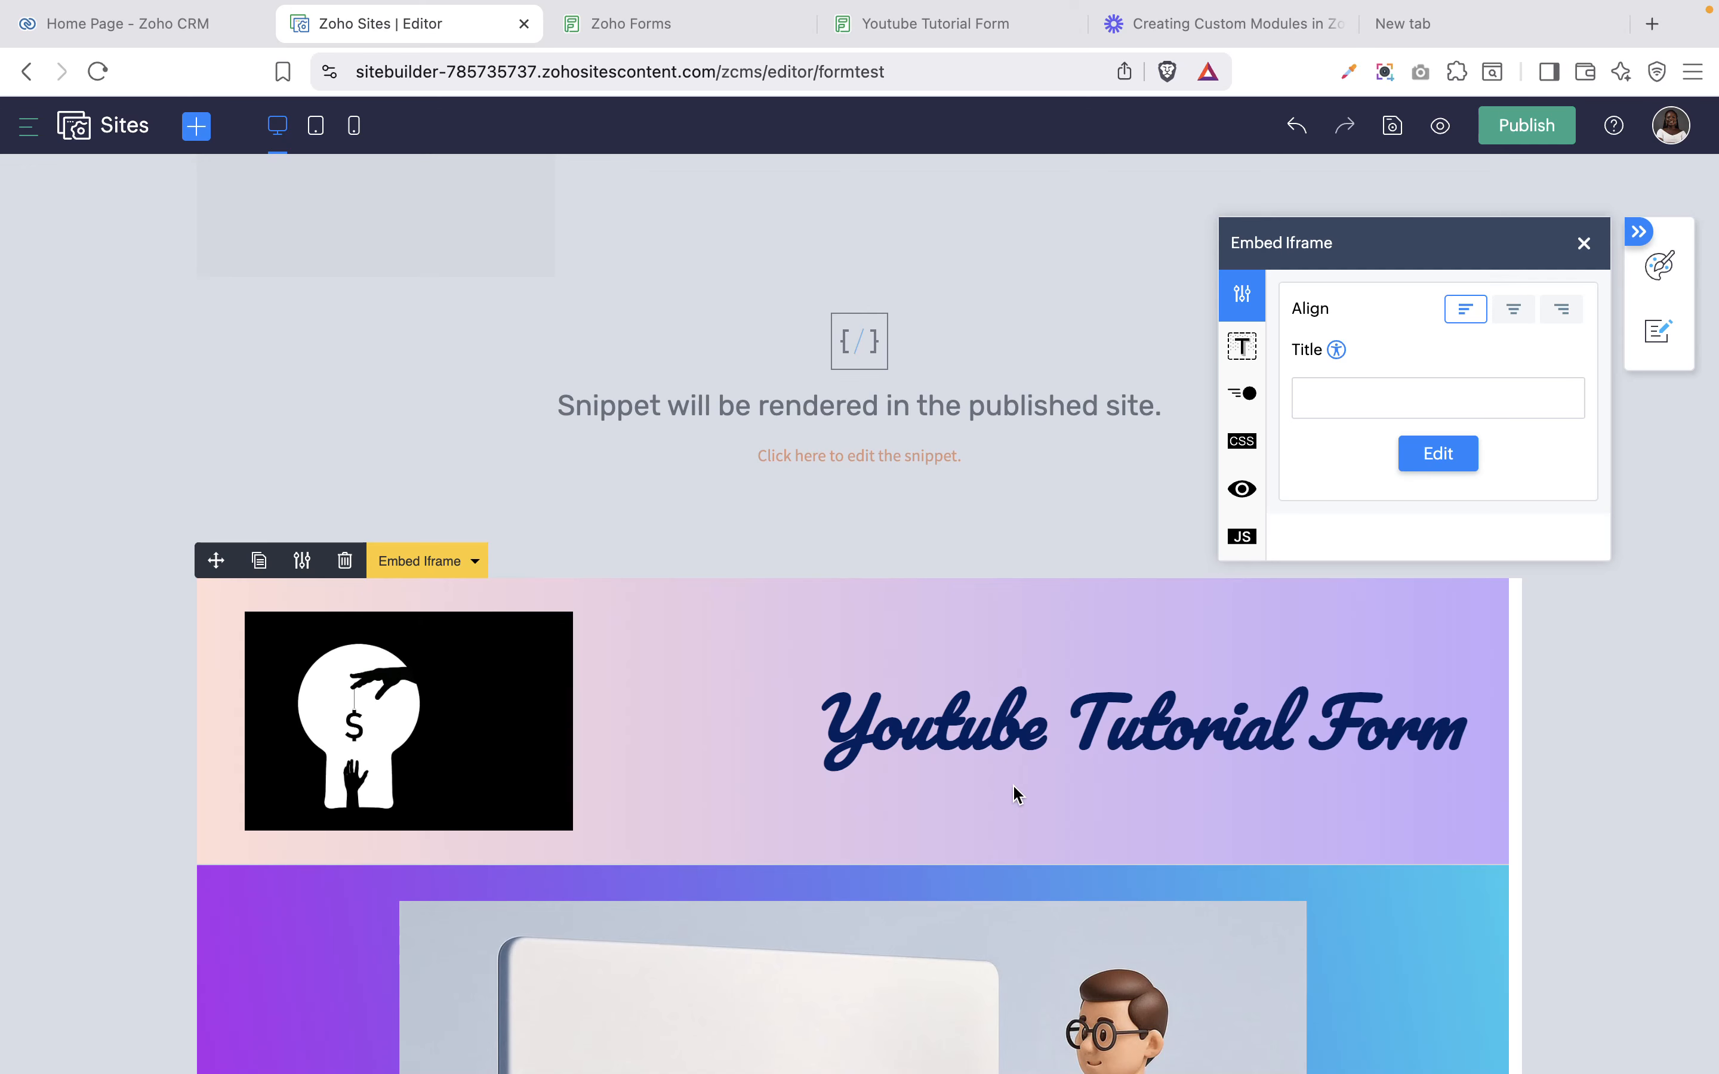
# Change the iframe width from 99% to 79%.
pyautogui.click(1458, 462)
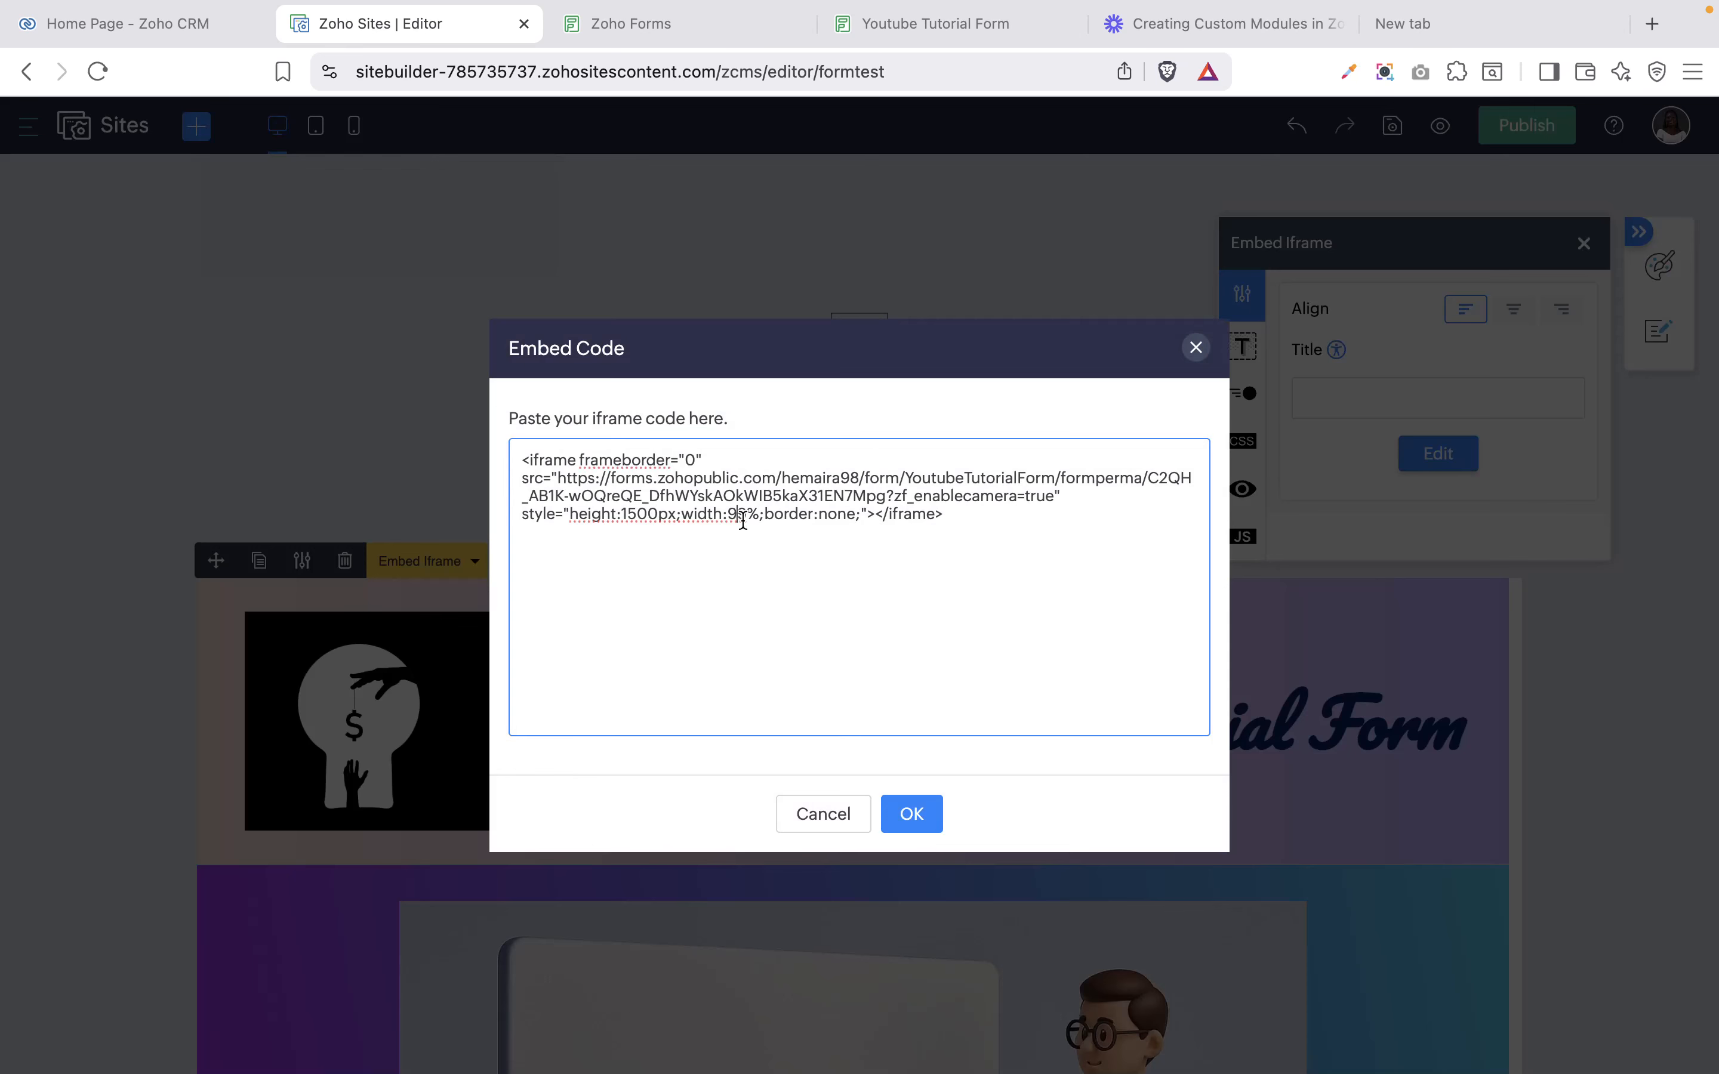
pyautogui.press('BackSpace')
pyautogui.write('7')
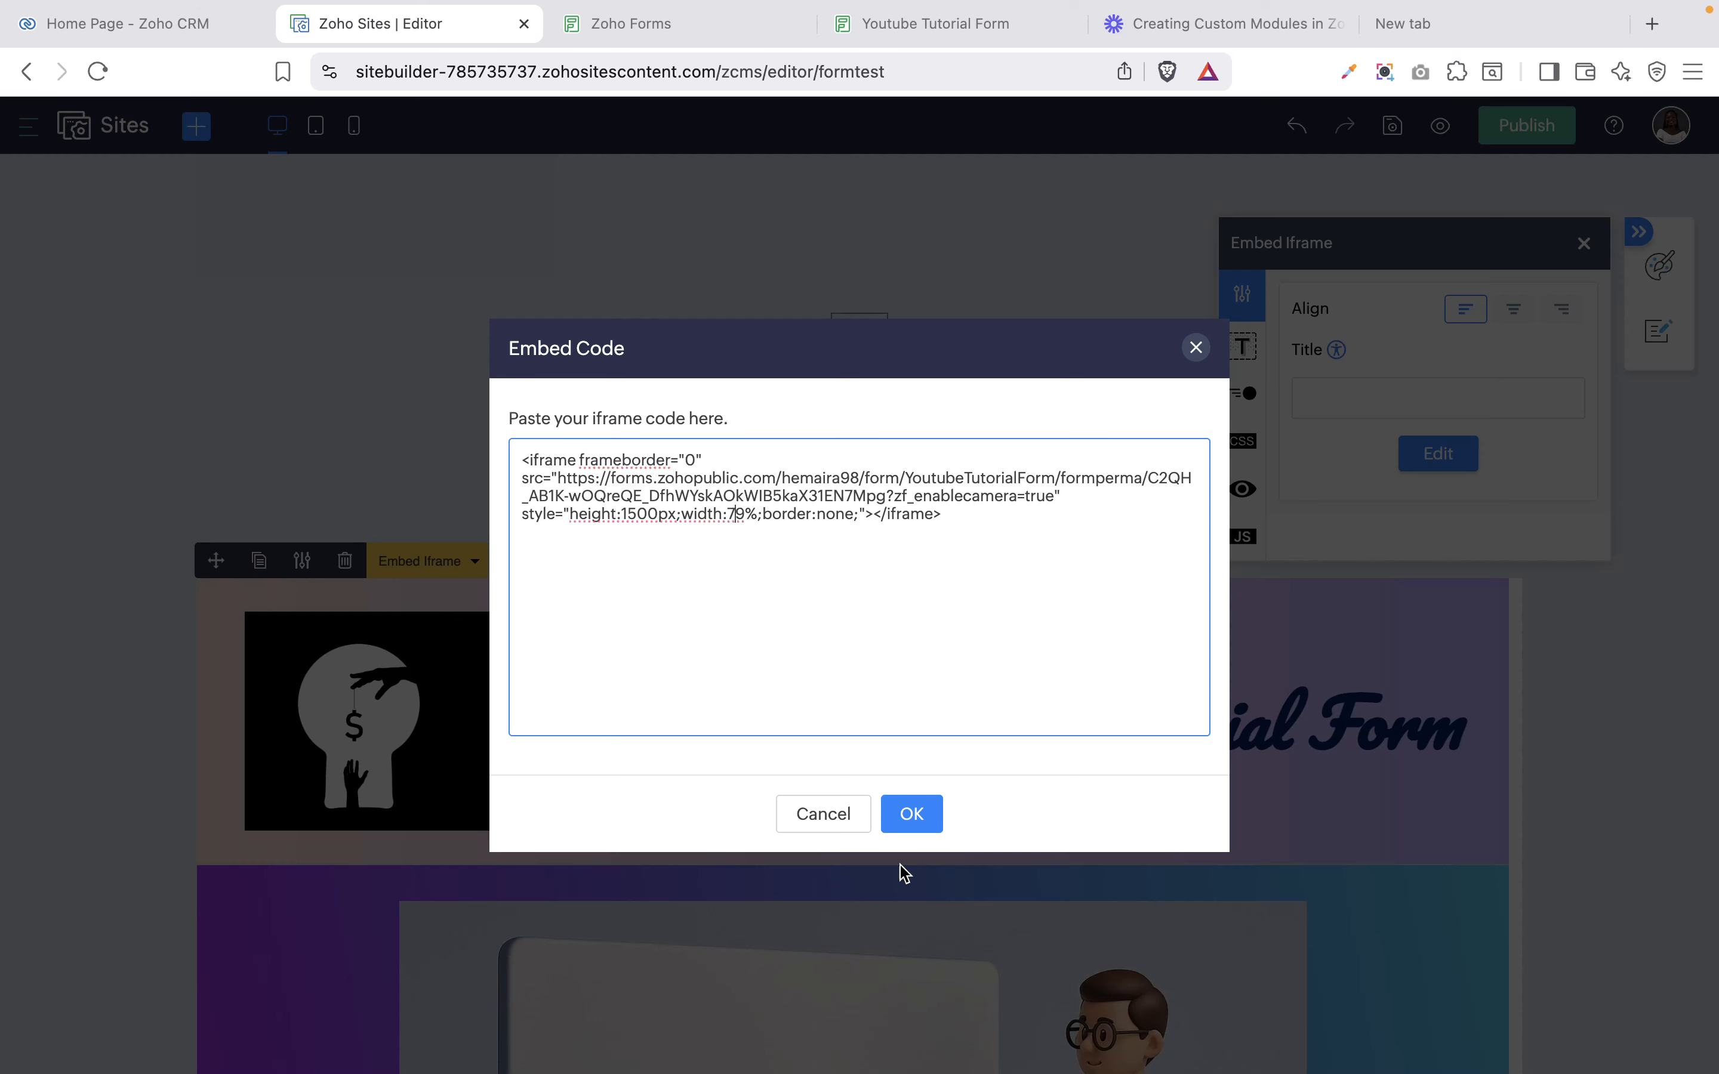
pyautogui.click(909, 824)
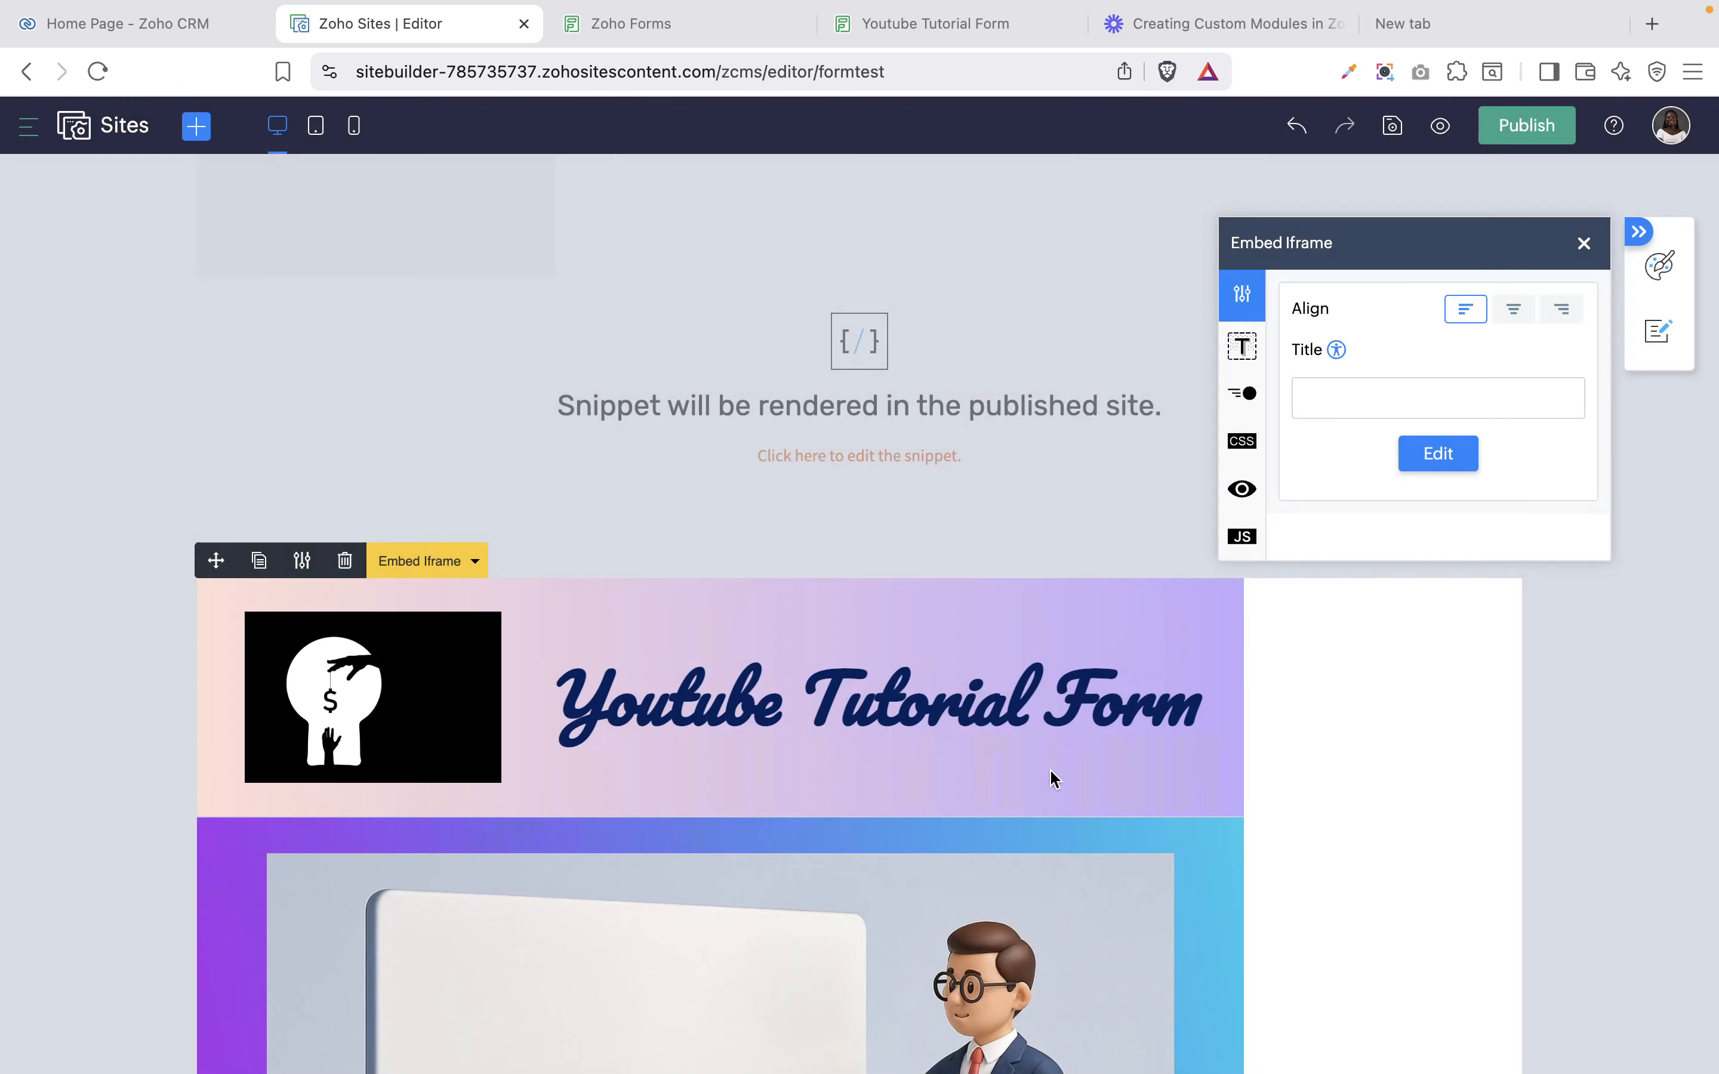
pyautogui.scroll(-15, 1173, 763)
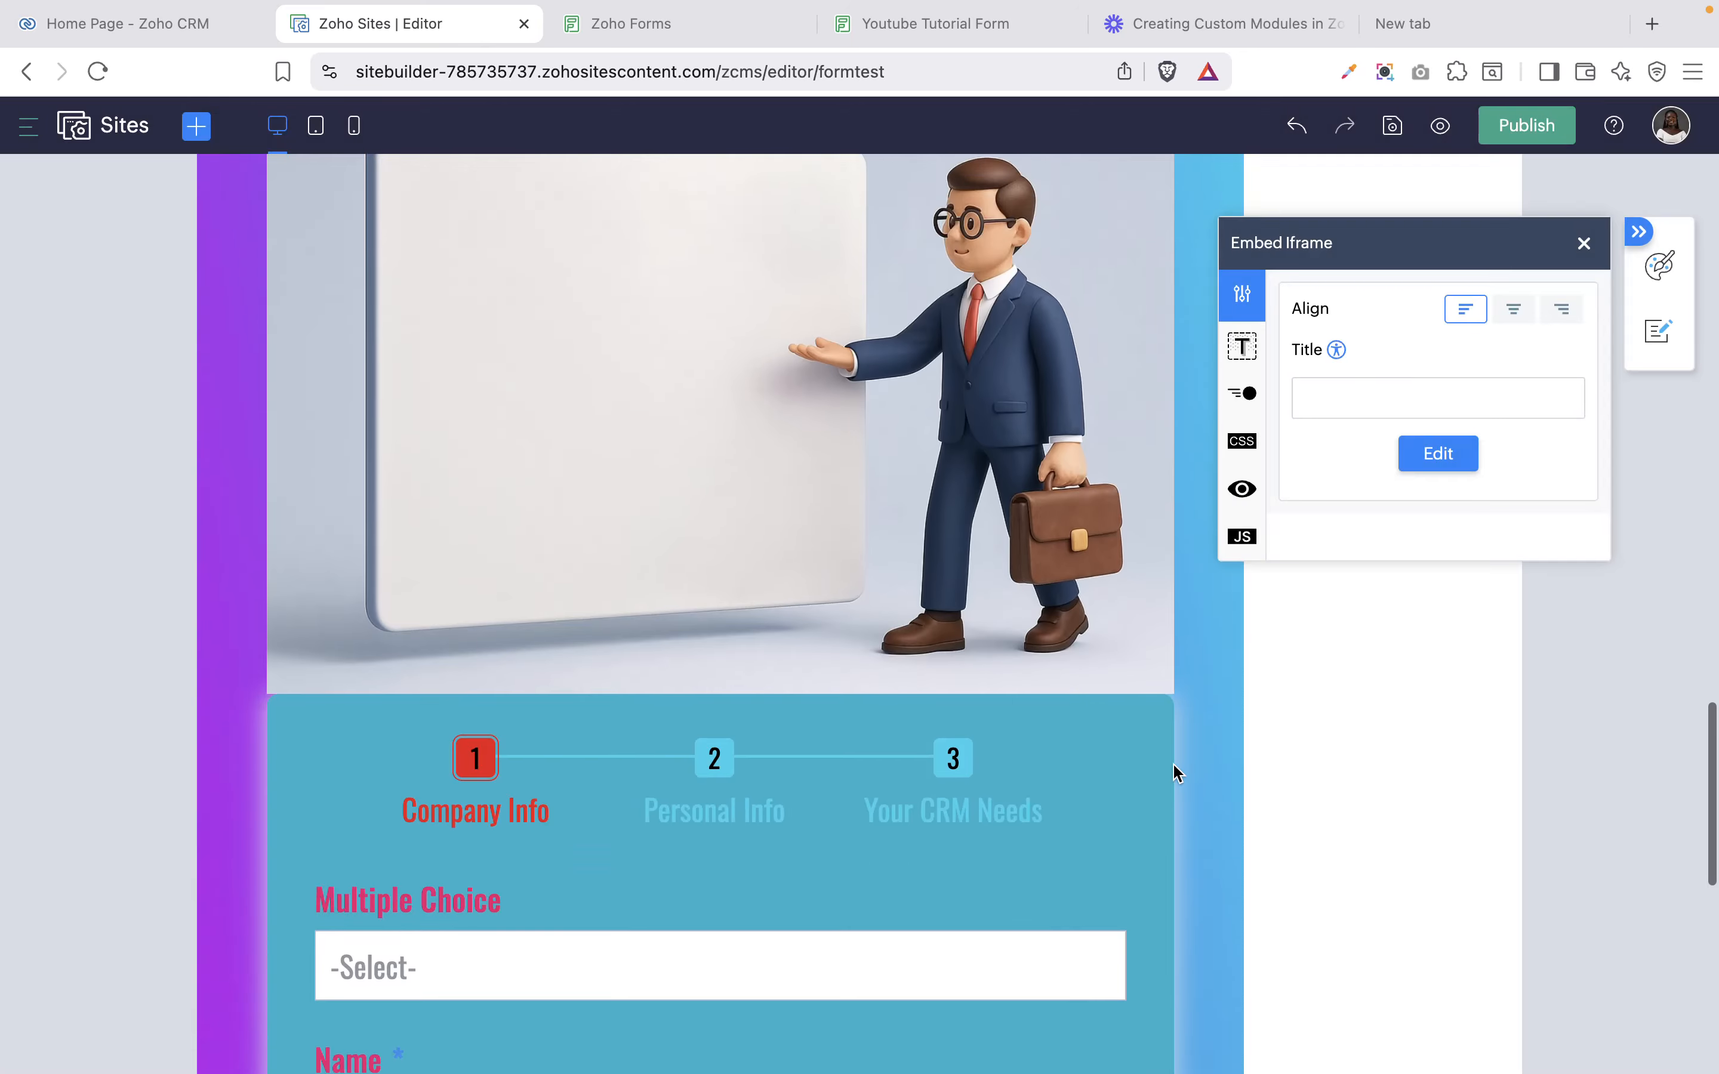
pyautogui.scroll(-6, 1173, 763)
pyautogui.scroll(7, 1172, 763)
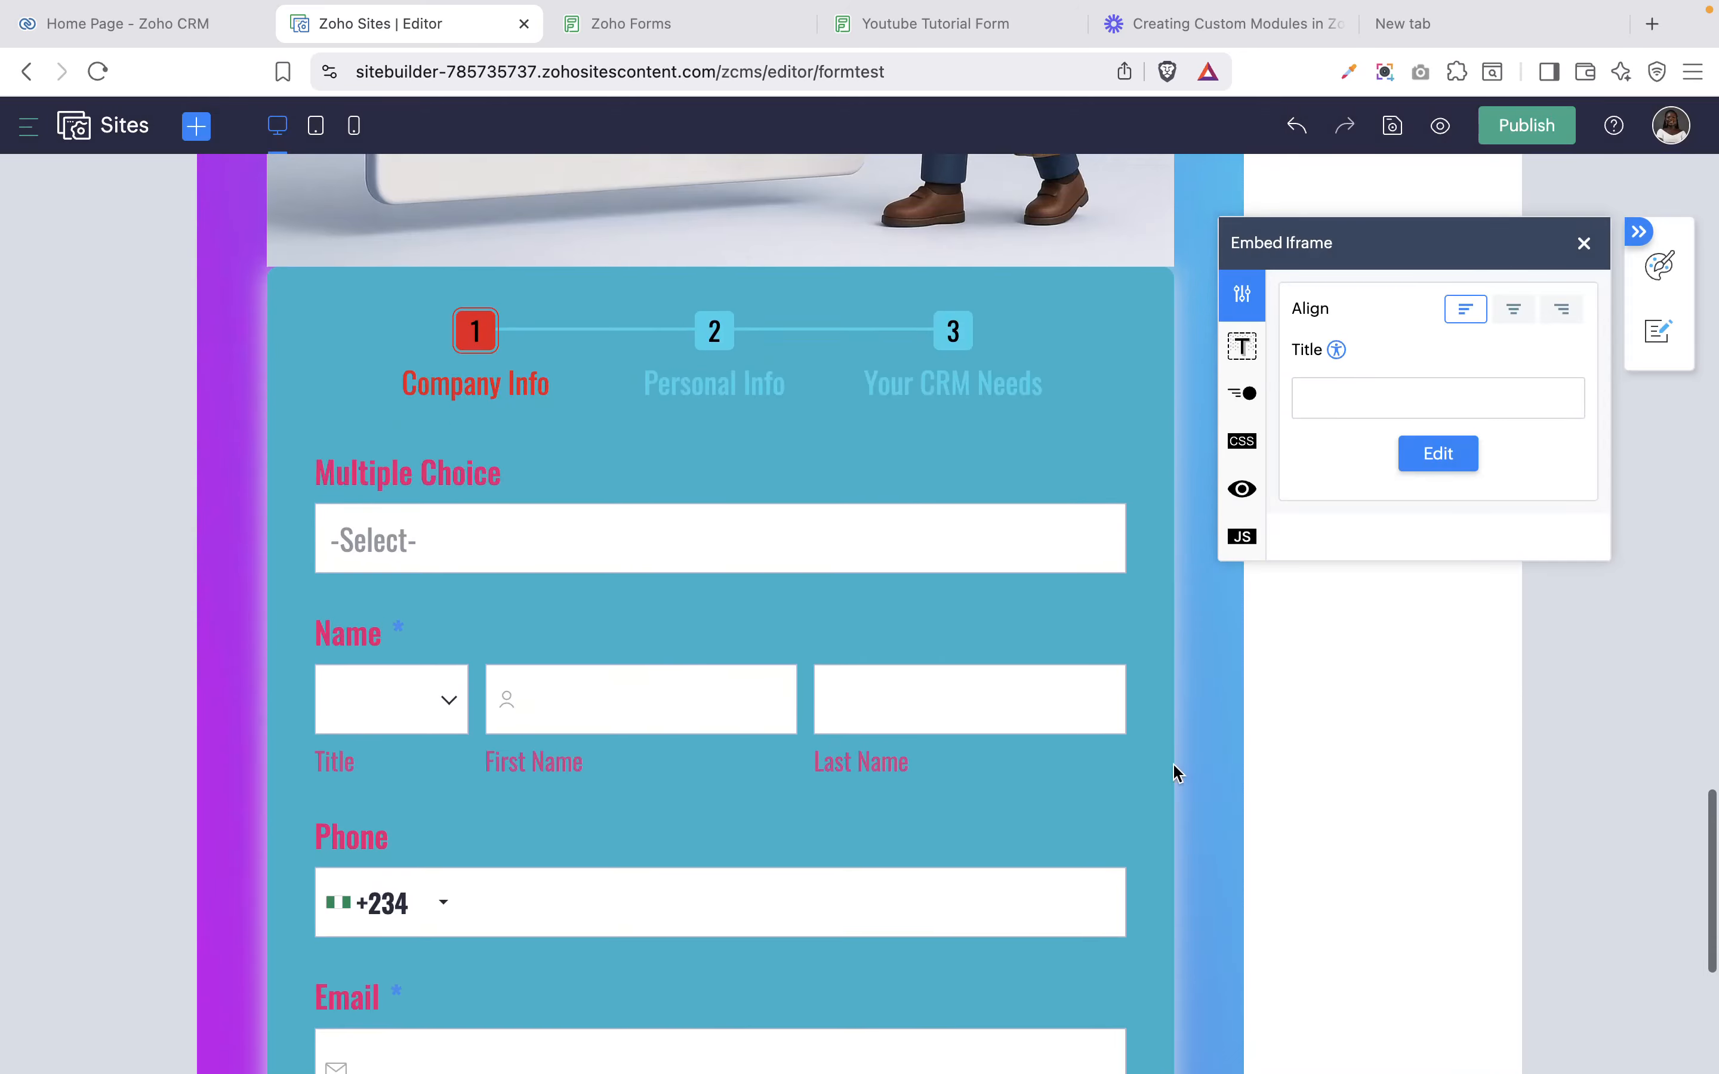
# Correct the iframe width to 90% and close the Embed Iframe panel.
pyautogui.click(1431, 458)
pyautogui.click(746, 514)
pyautogui.press('BackSpace')
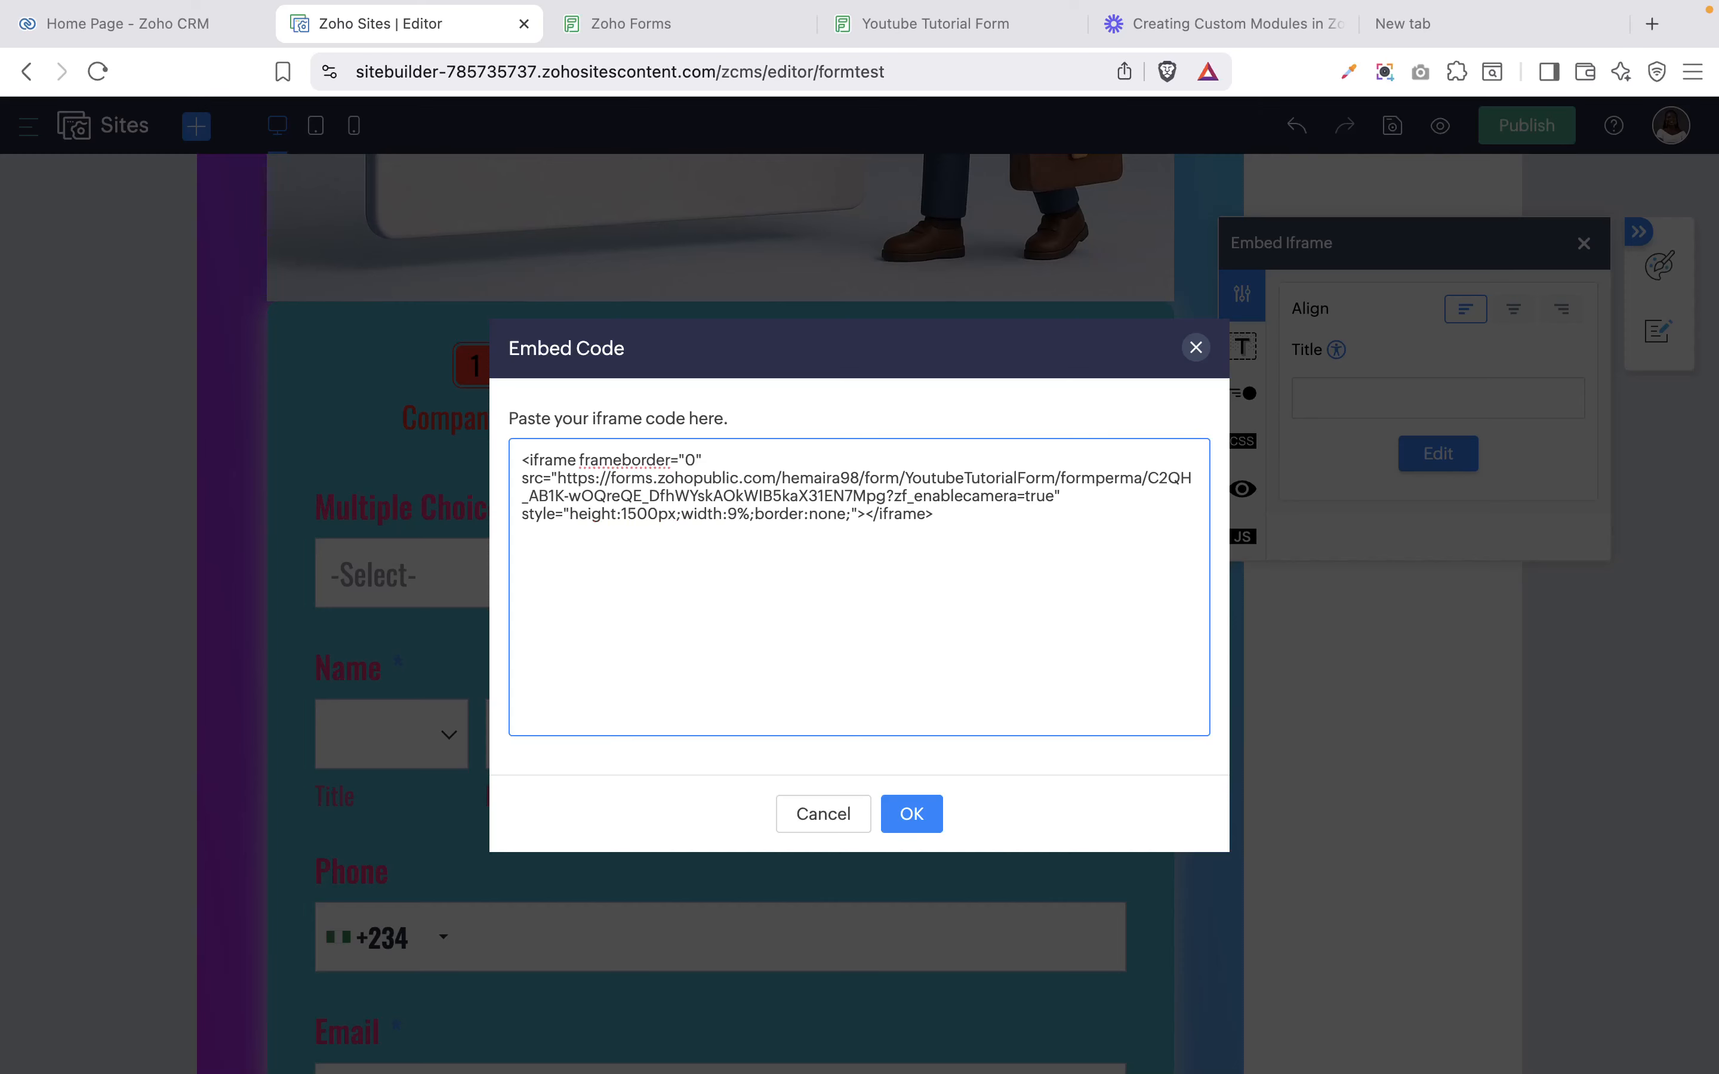
pyautogui.press('Right')
pyautogui.write('0')
pyautogui.click(909, 814)
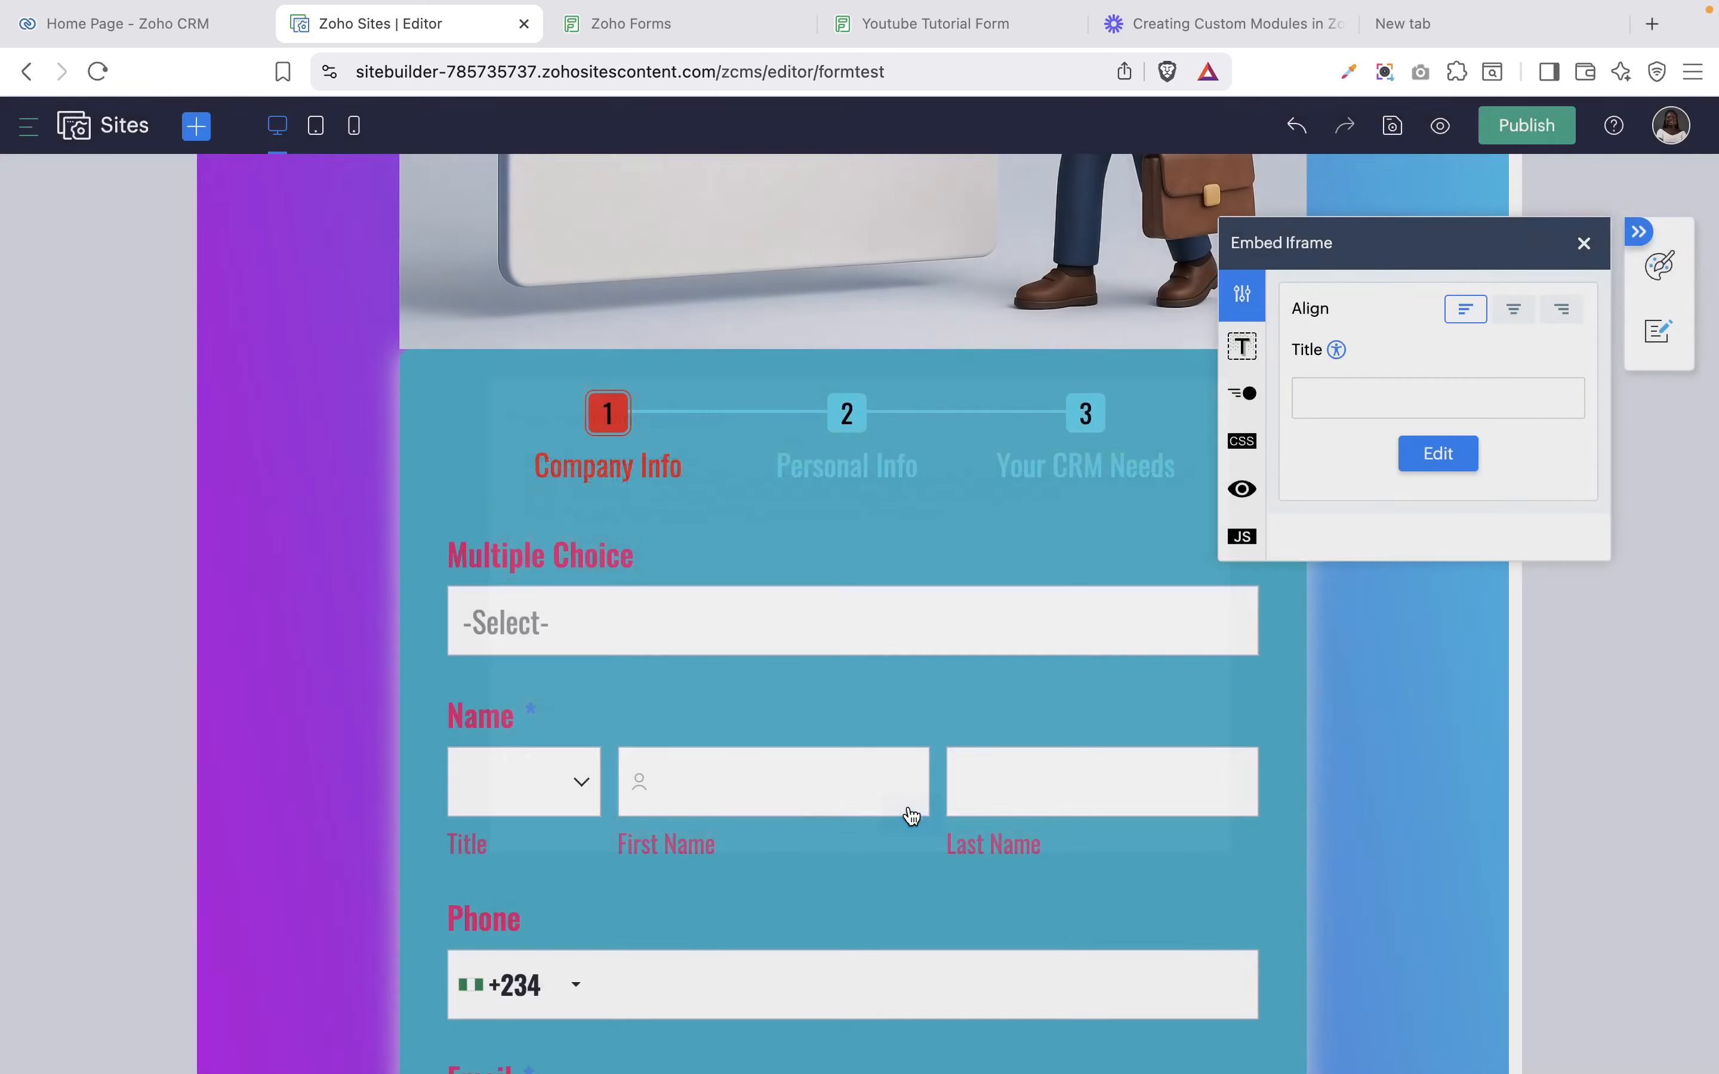
pyautogui.scroll(-3, 1122, 914)
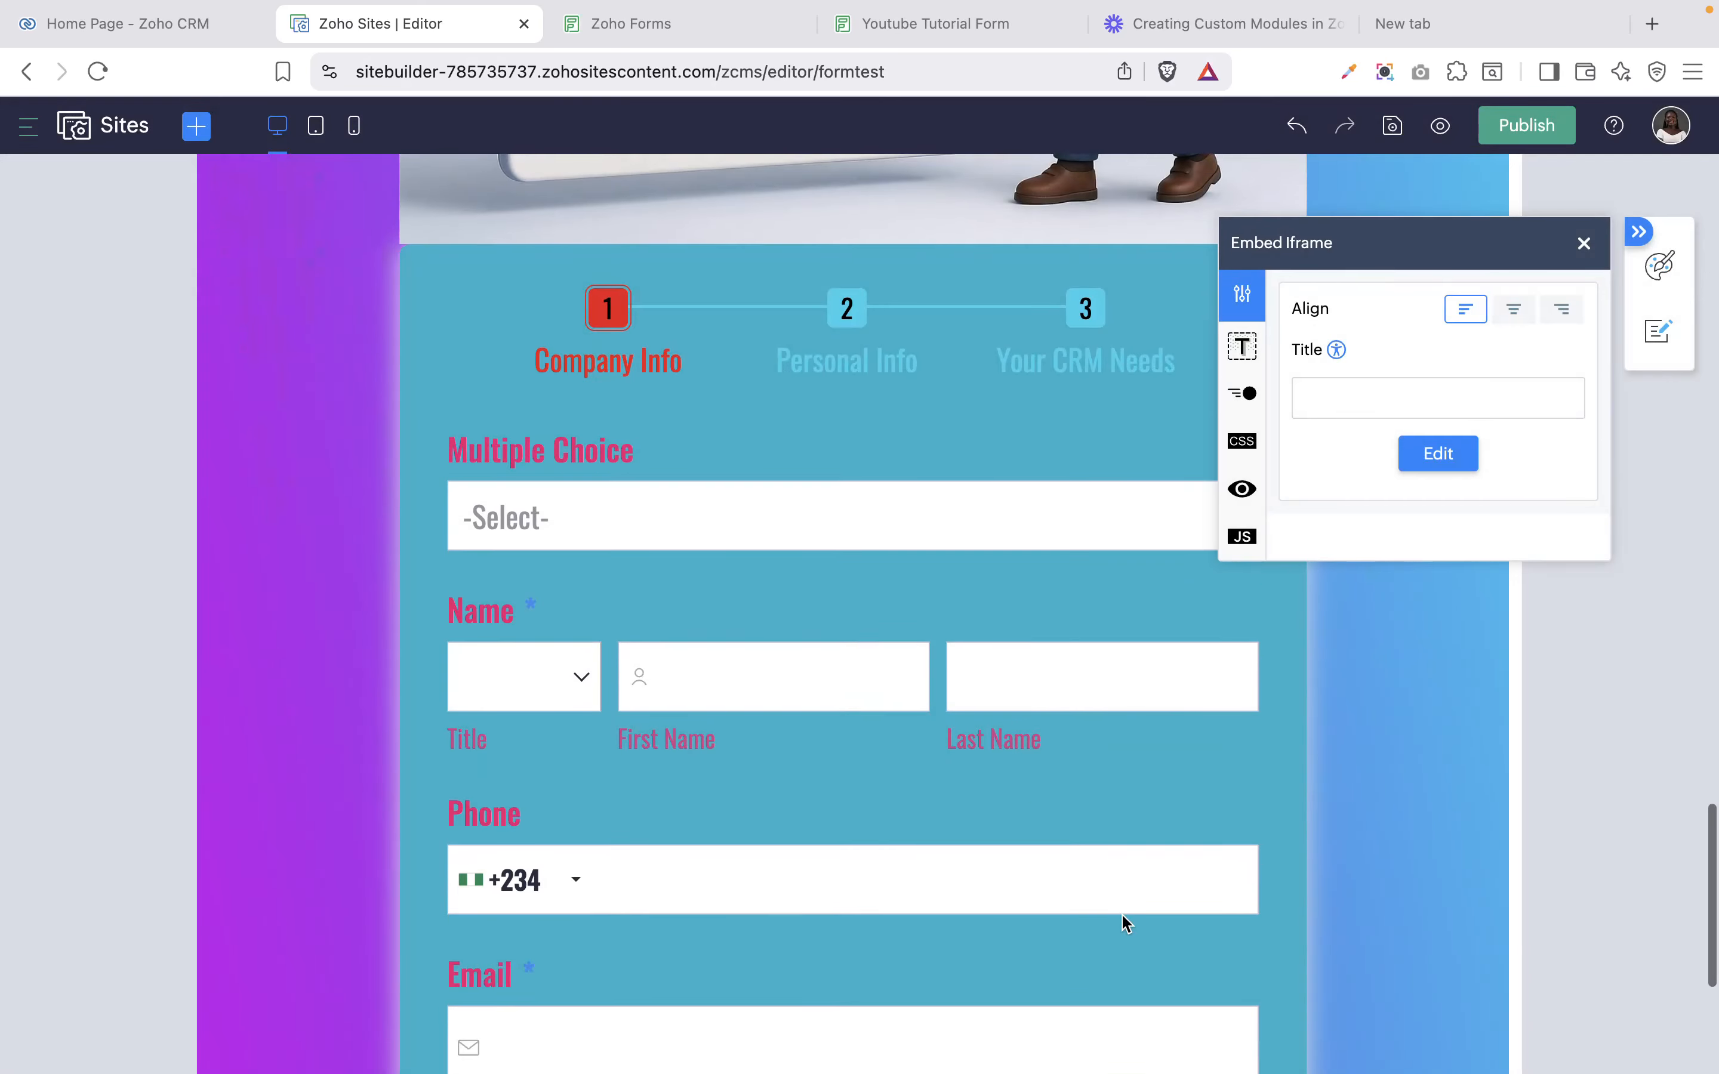
pyautogui.scroll(8, 1122, 913)
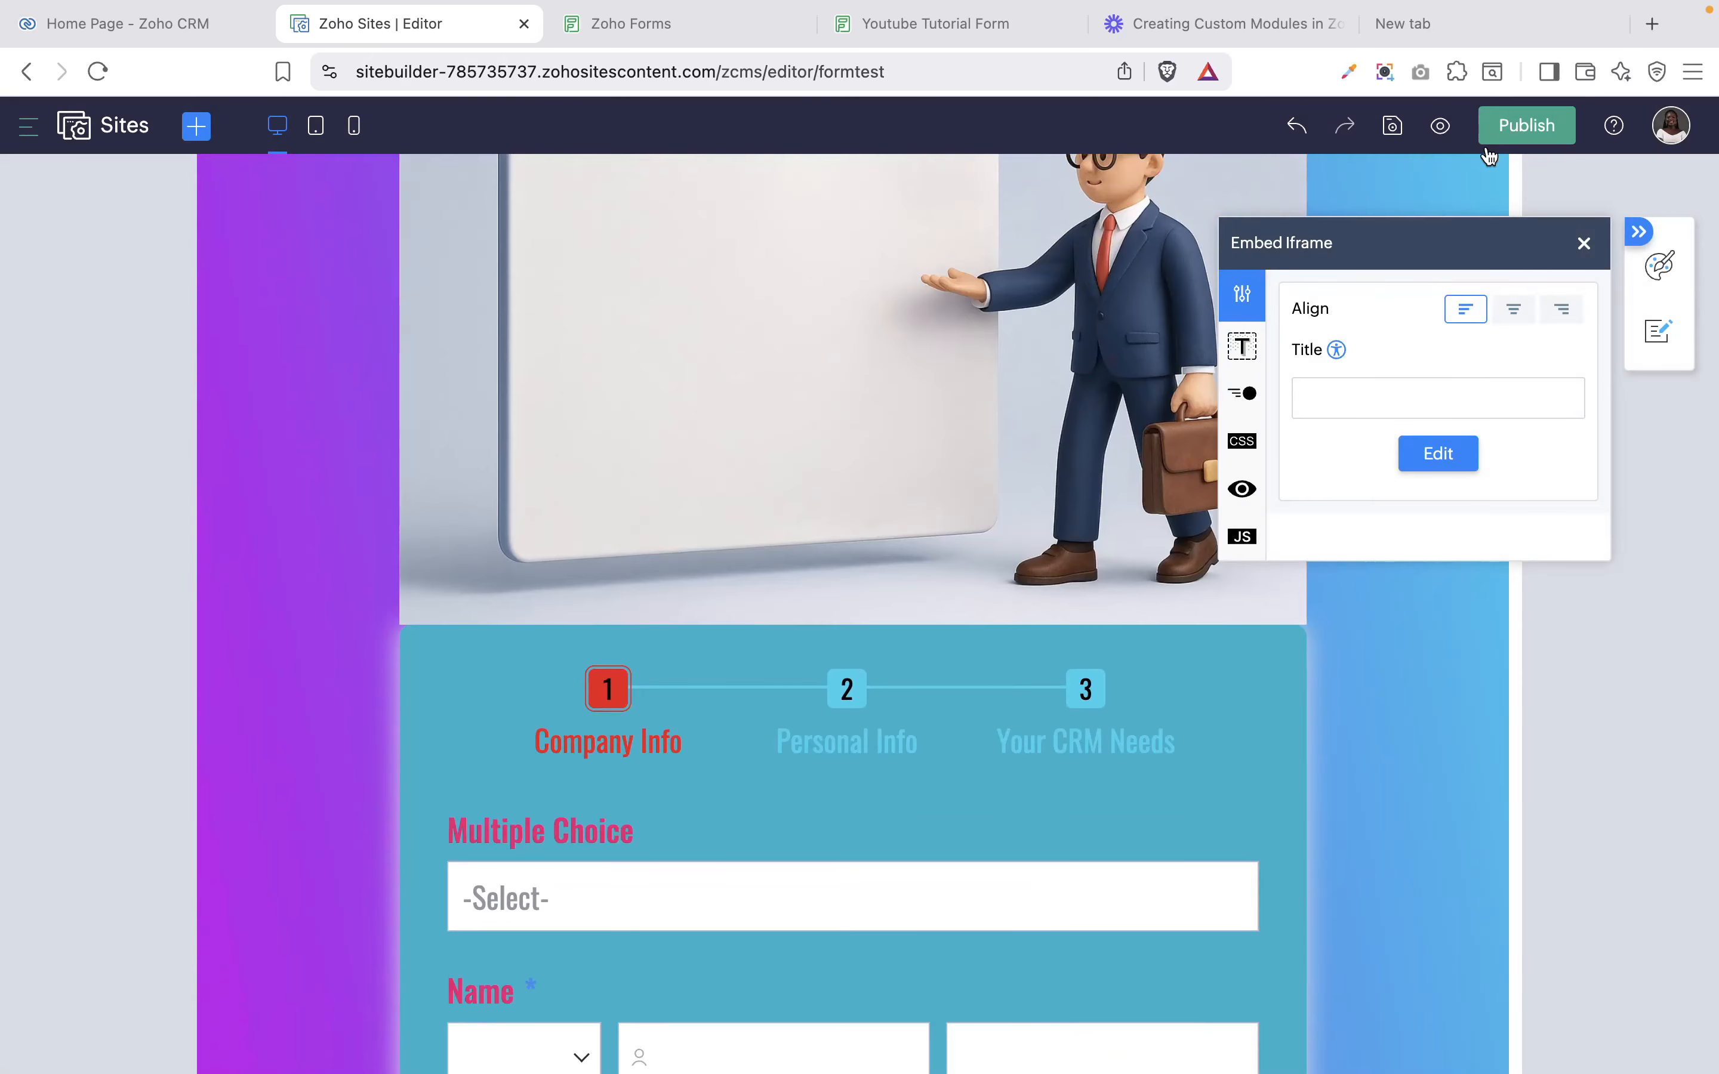
pyautogui.click(1580, 249)
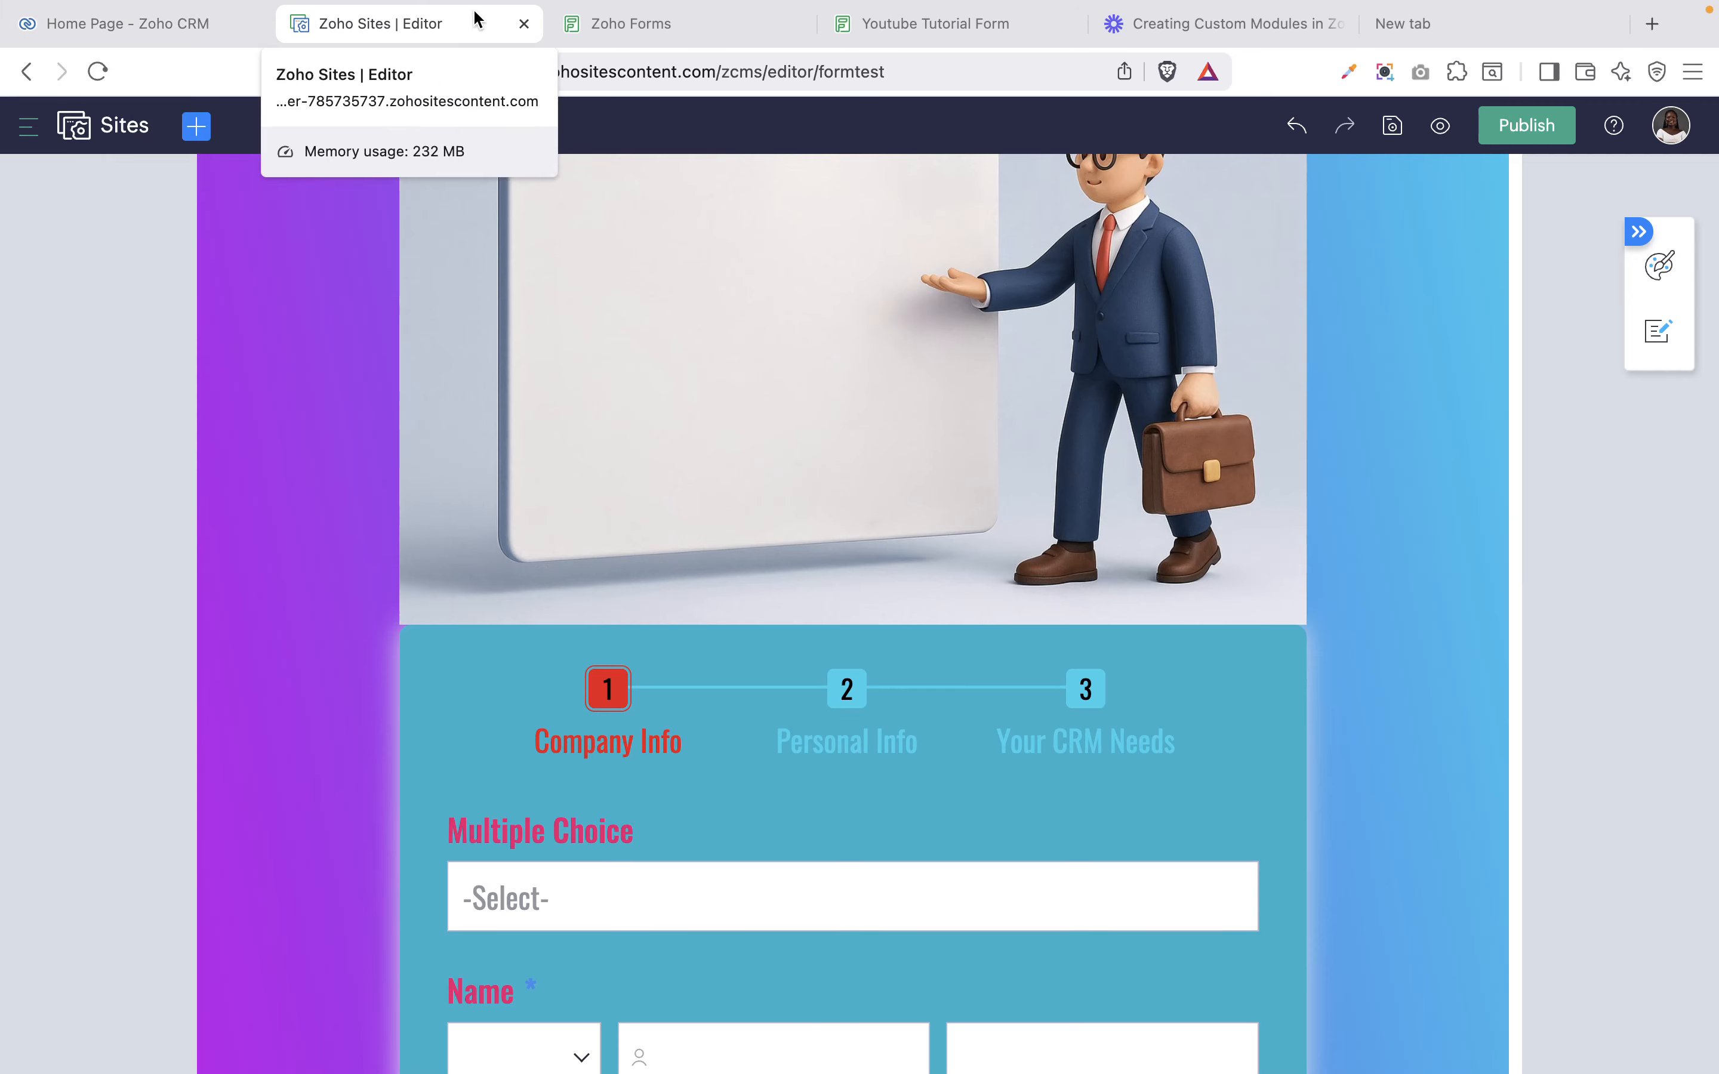
# Paste the form's JavaScript embed script into the 'youtube form' code snippet and save it.
pyautogui.click(631, 23)
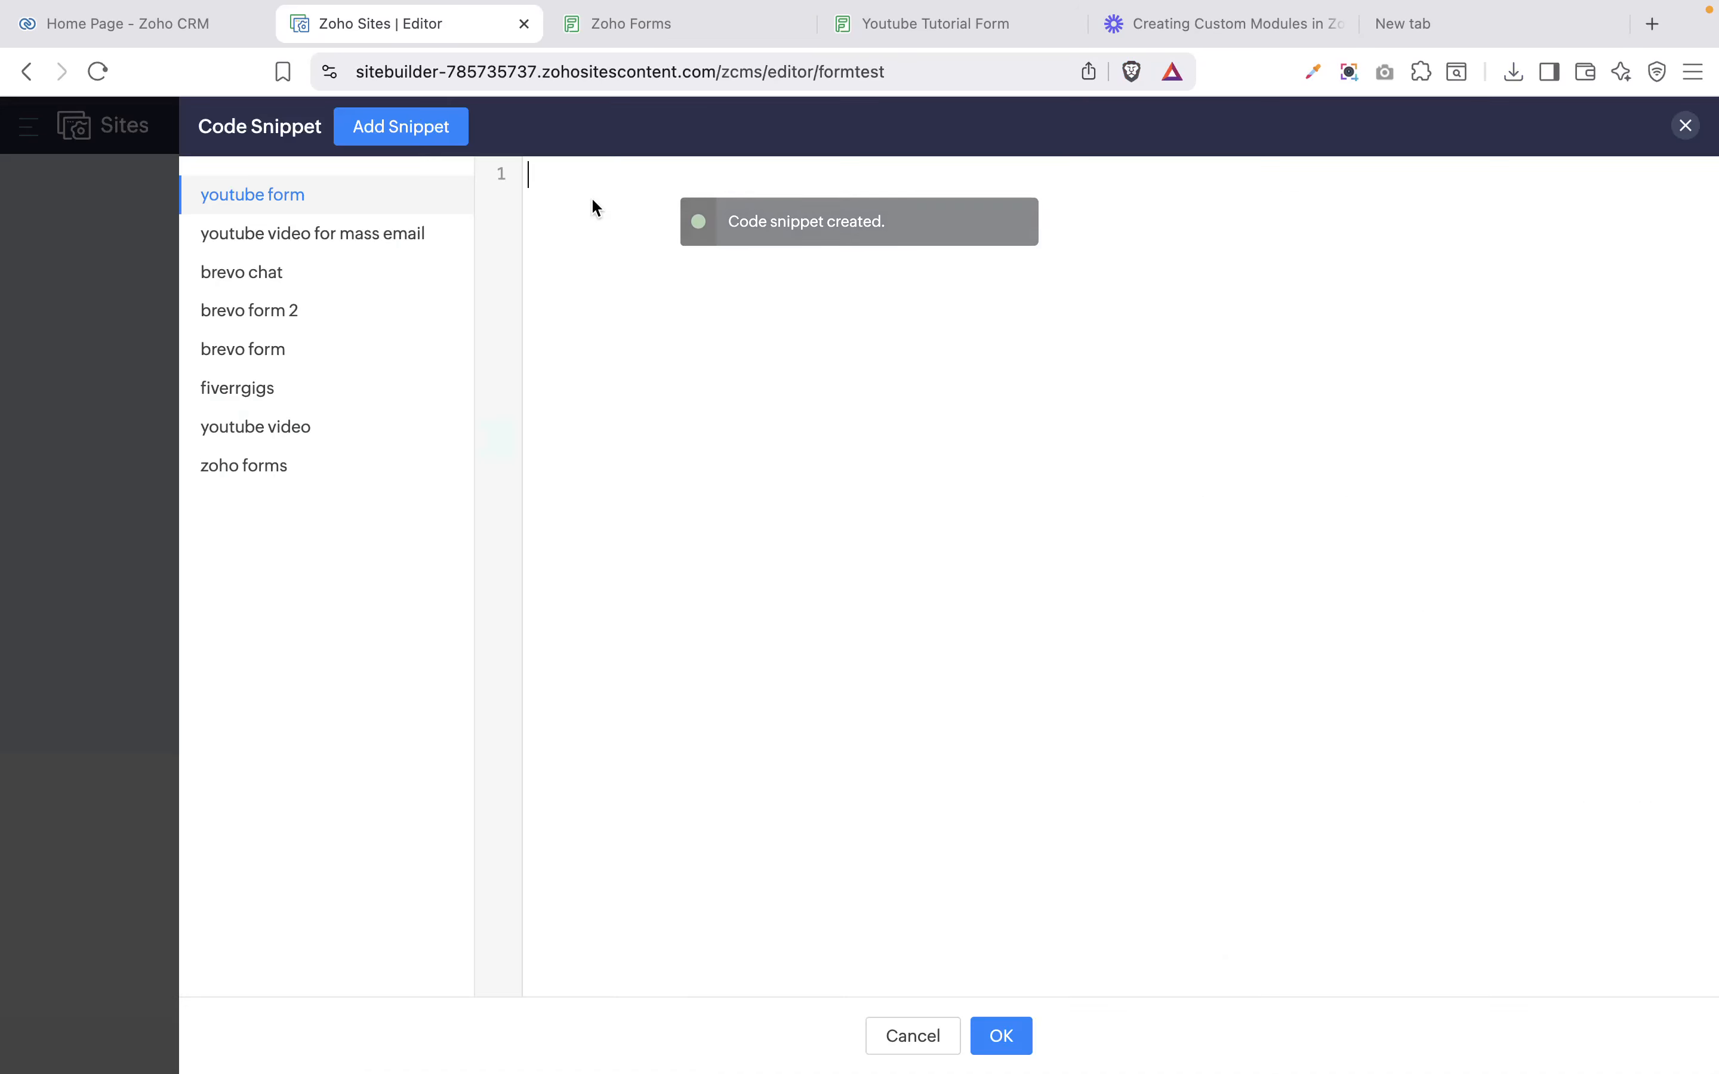
pyautogui.press('super+v')
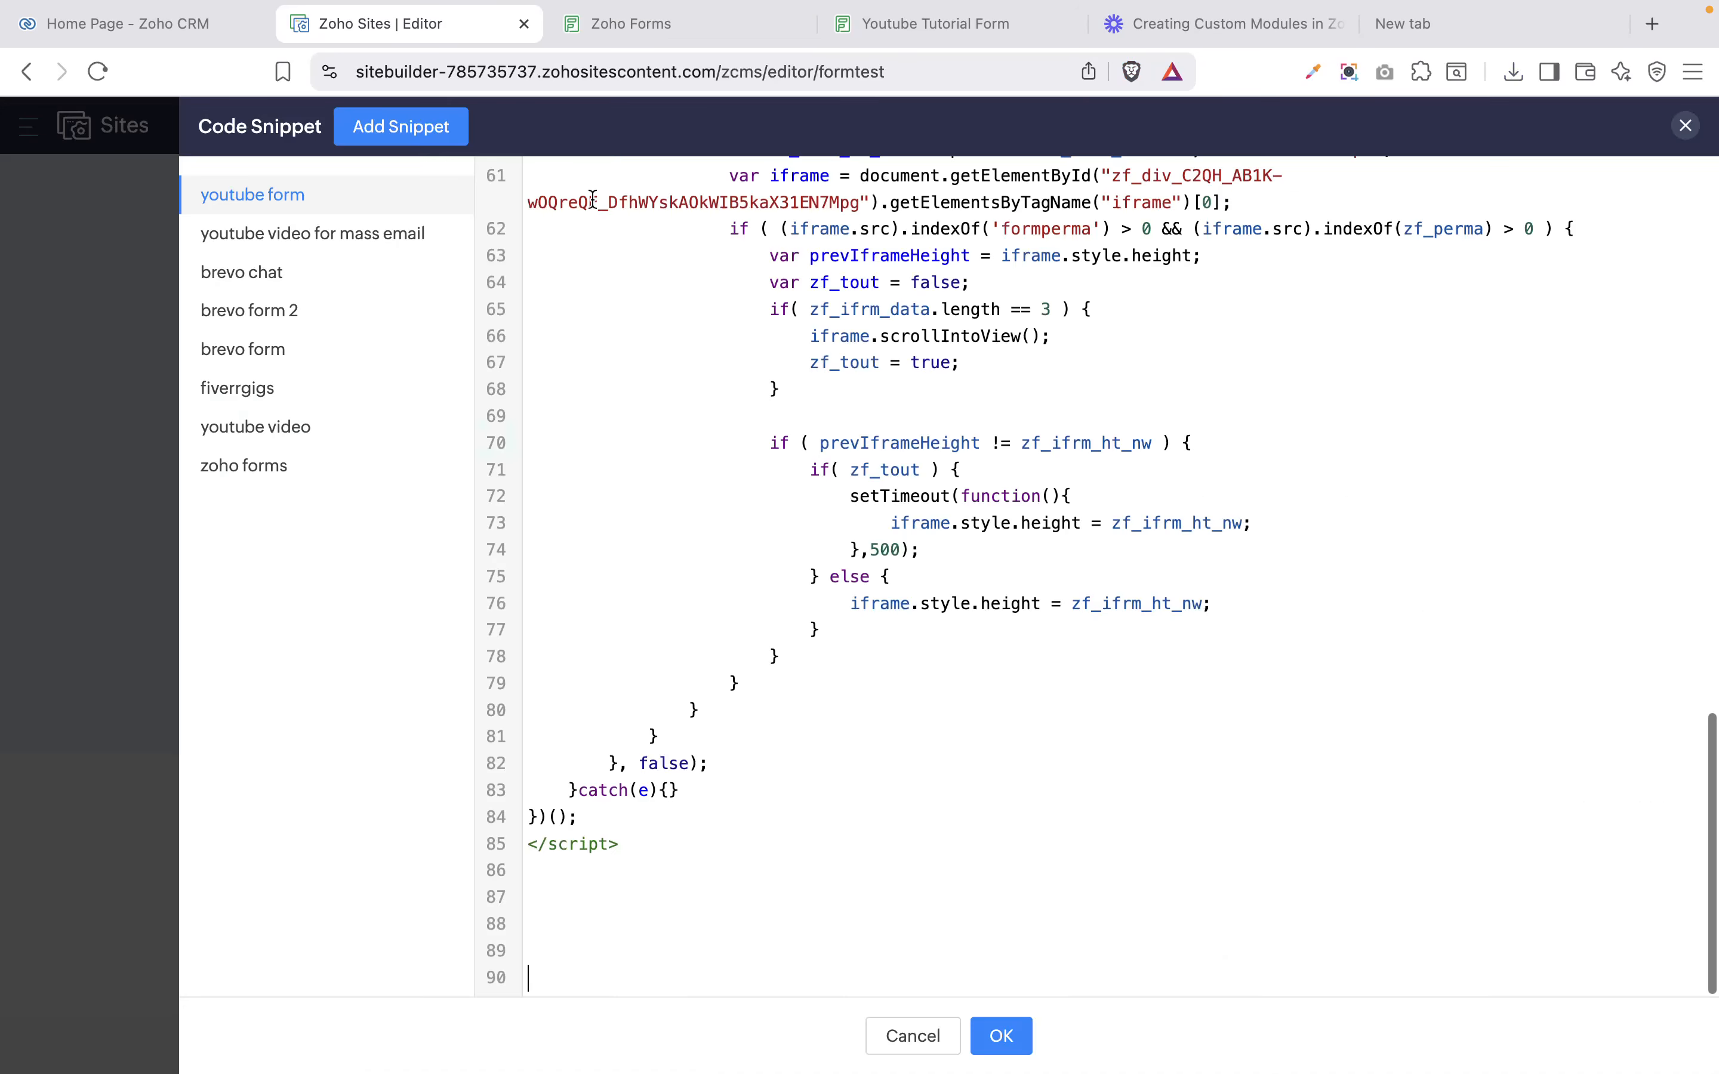
pyautogui.click(1001, 1038)
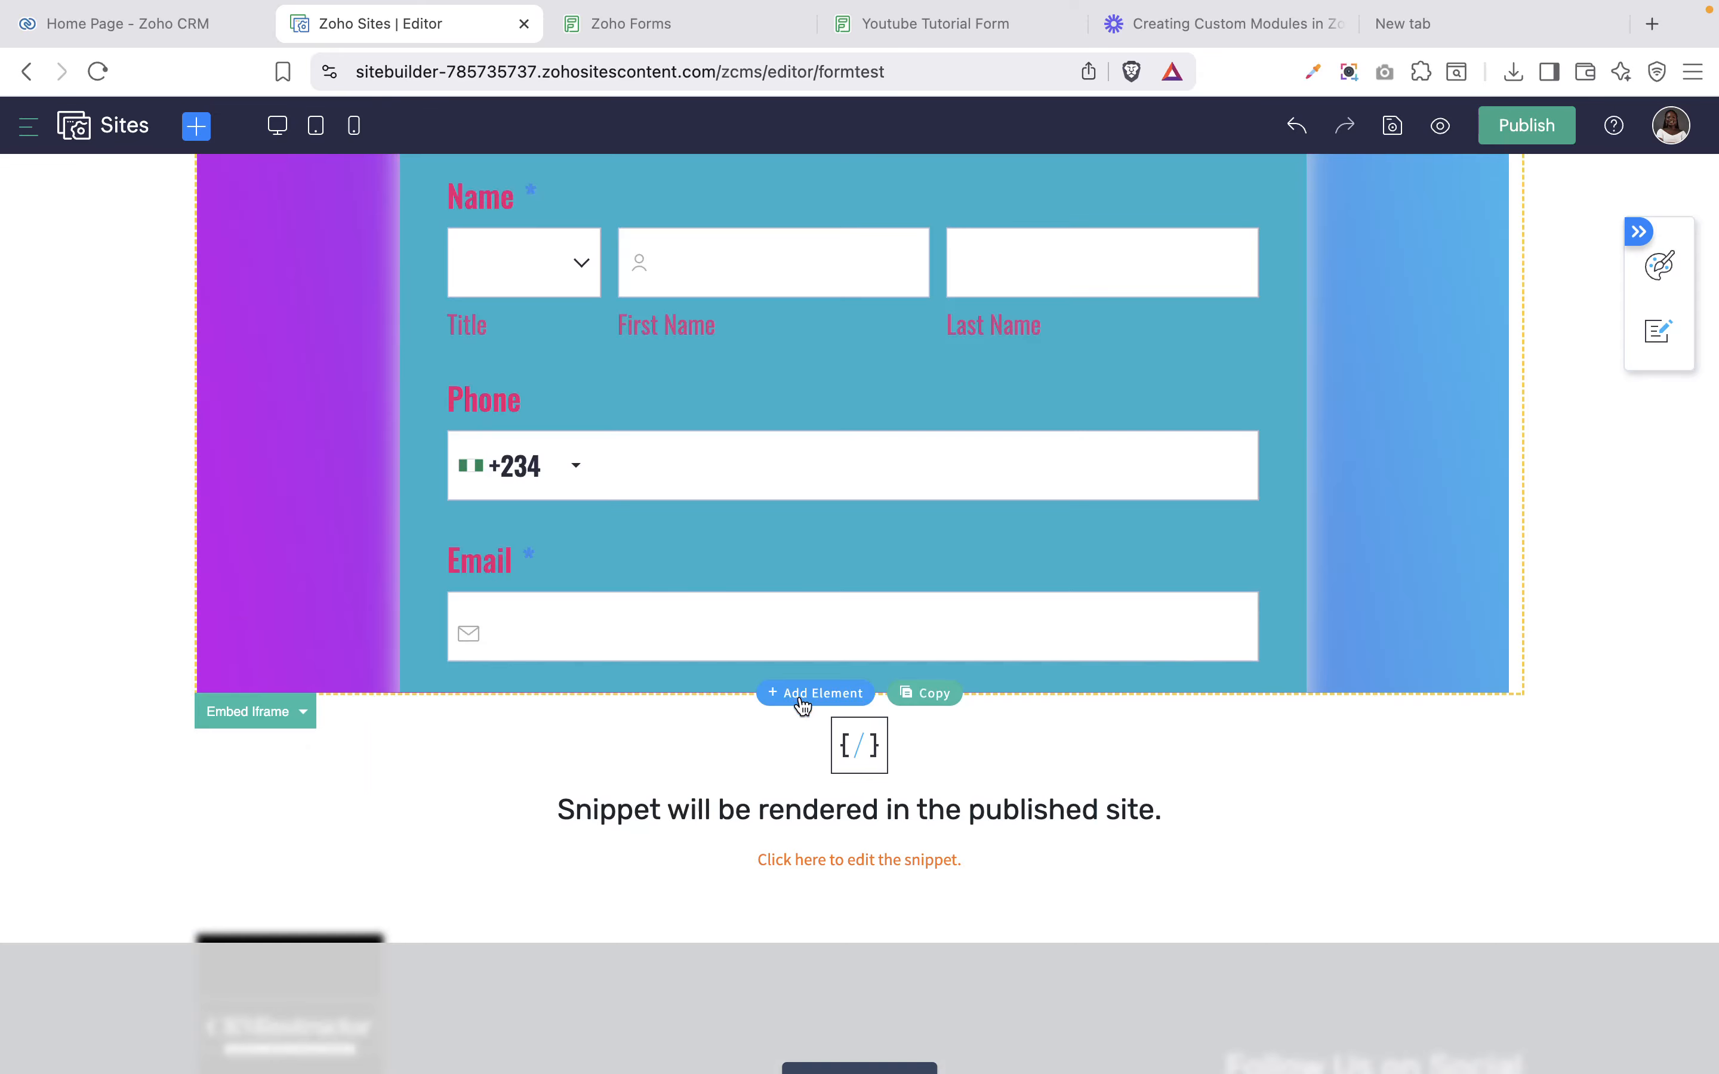
# Place a divider below the embedded form and drag it down to add space above it.
pyautogui.click(804, 701)
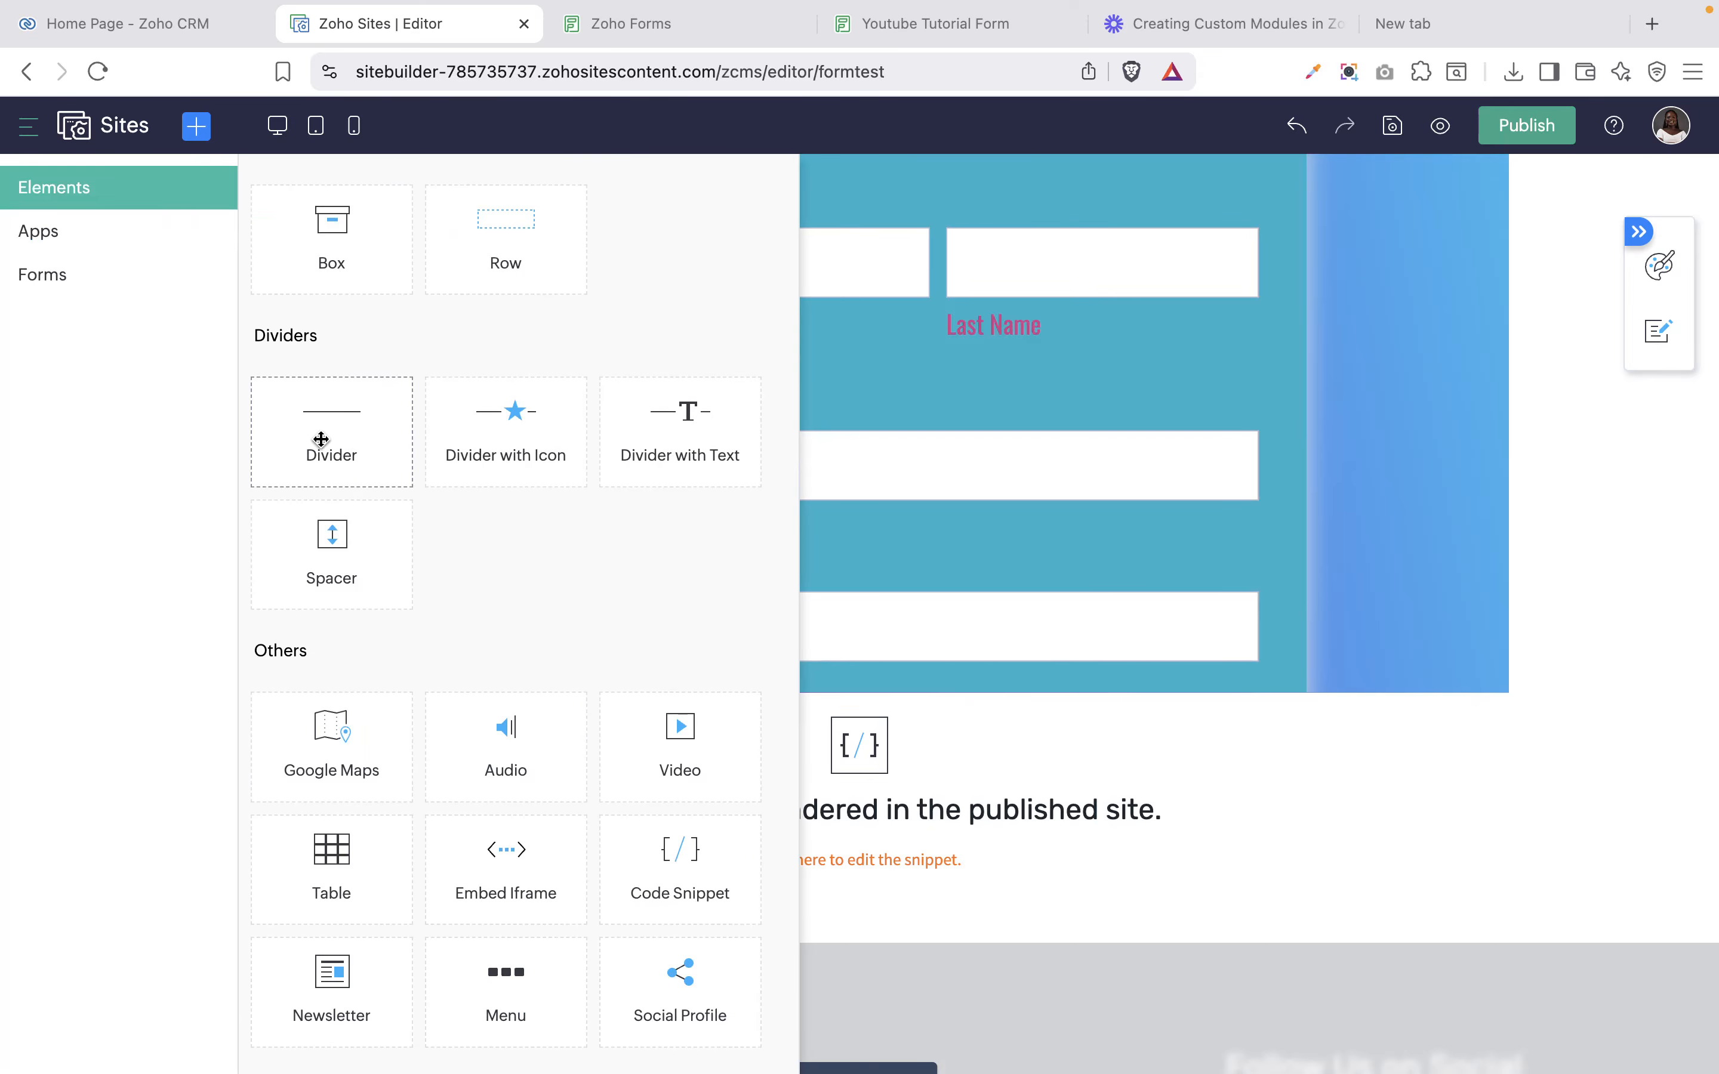
pyautogui.moveTo(329, 441); pyautogui.dragTo(899, 731)
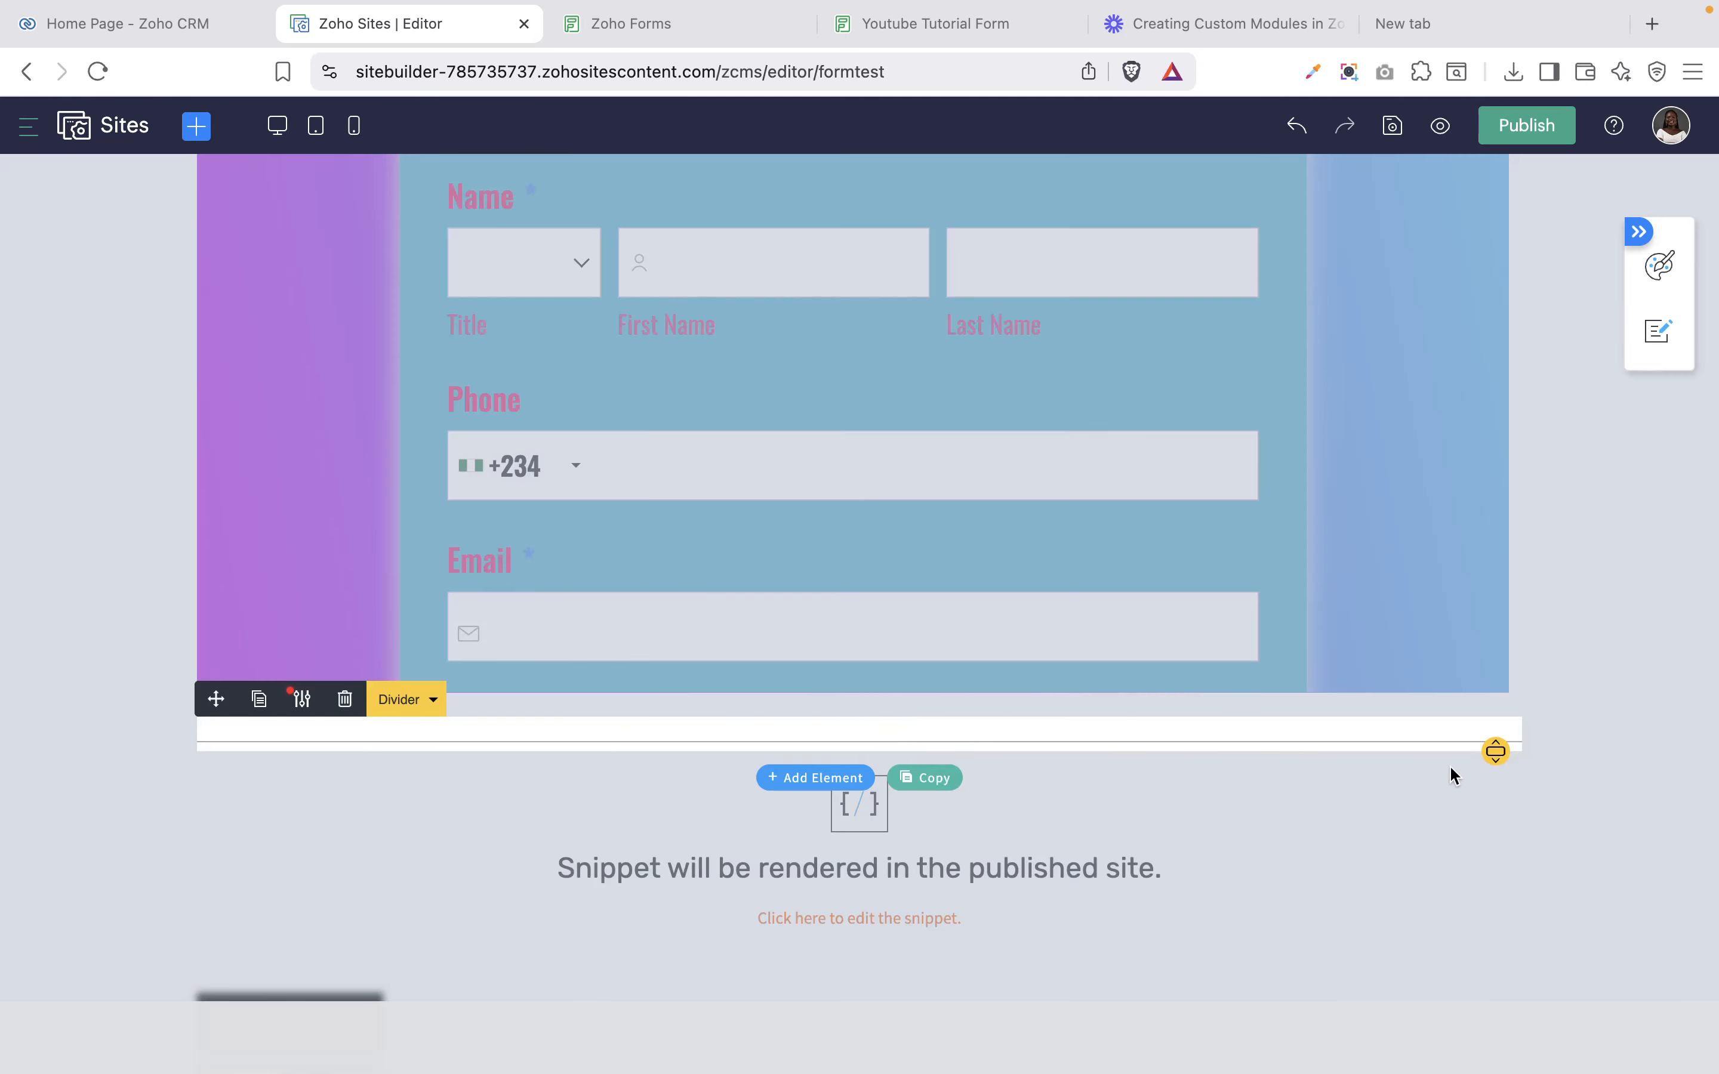
pyautogui.moveTo(1495, 751); pyautogui.dragTo(1496, 818)
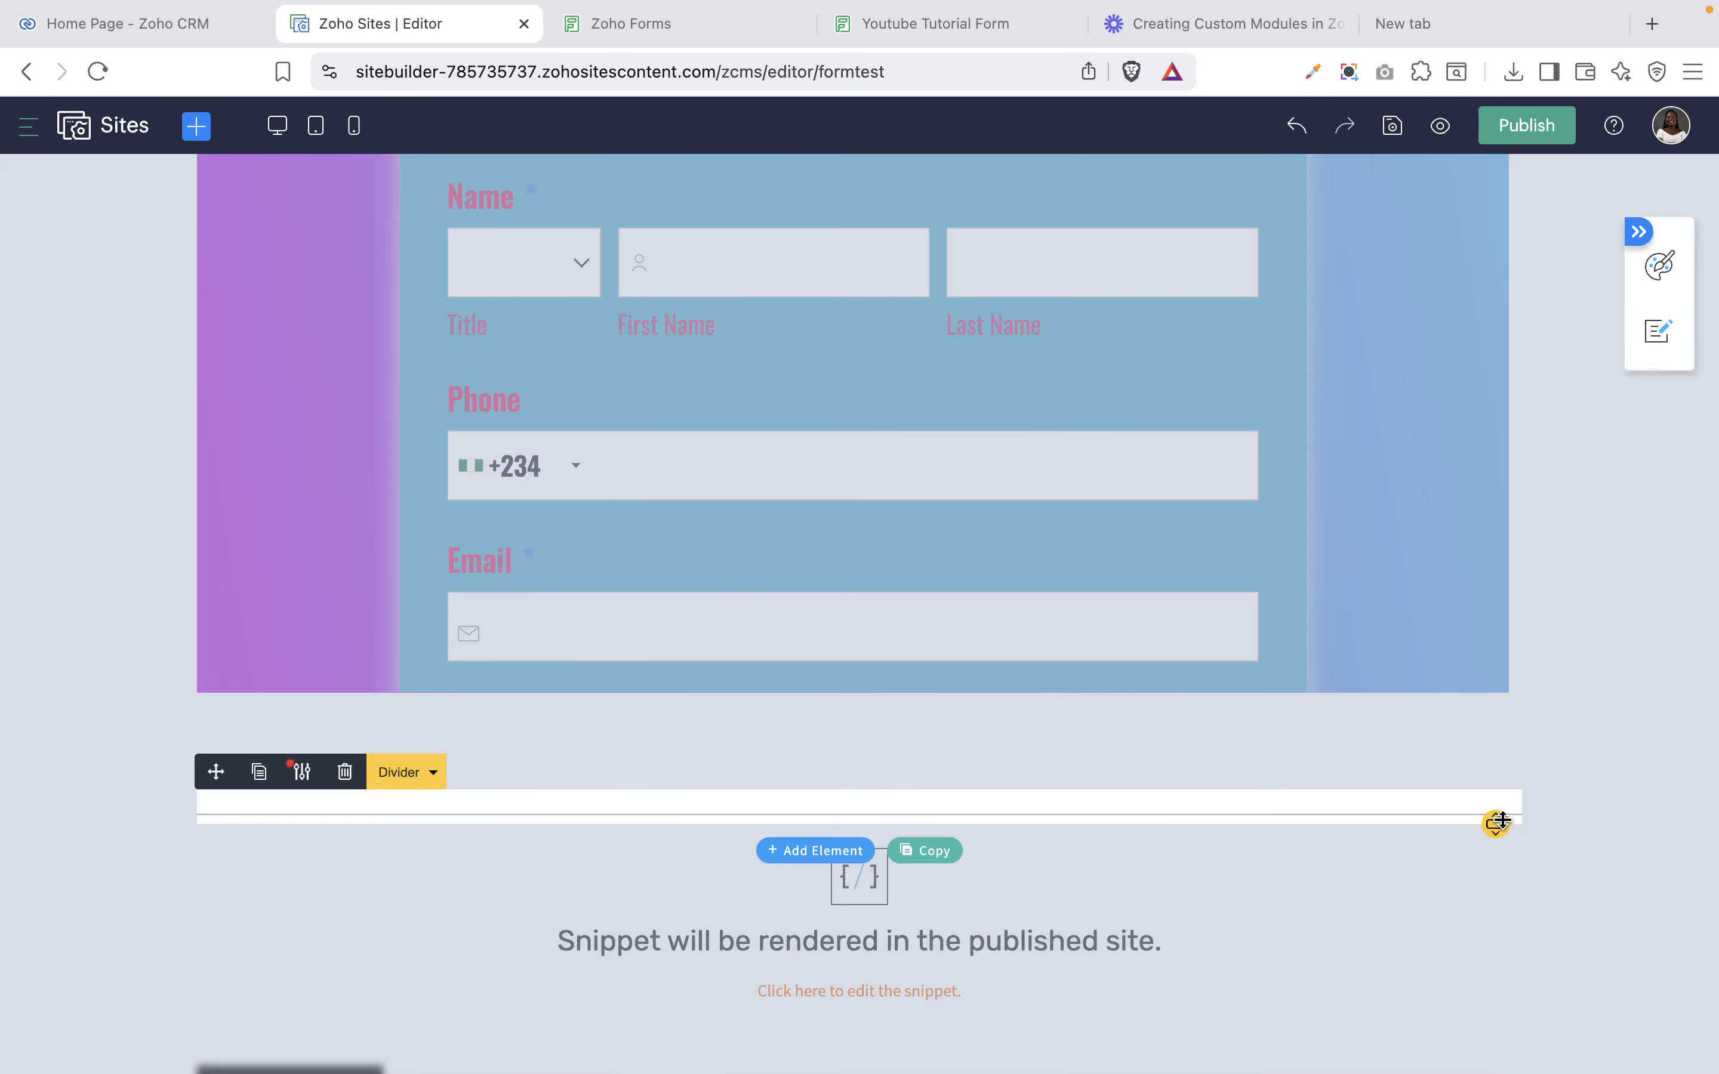
pyautogui.click(1662, 656)
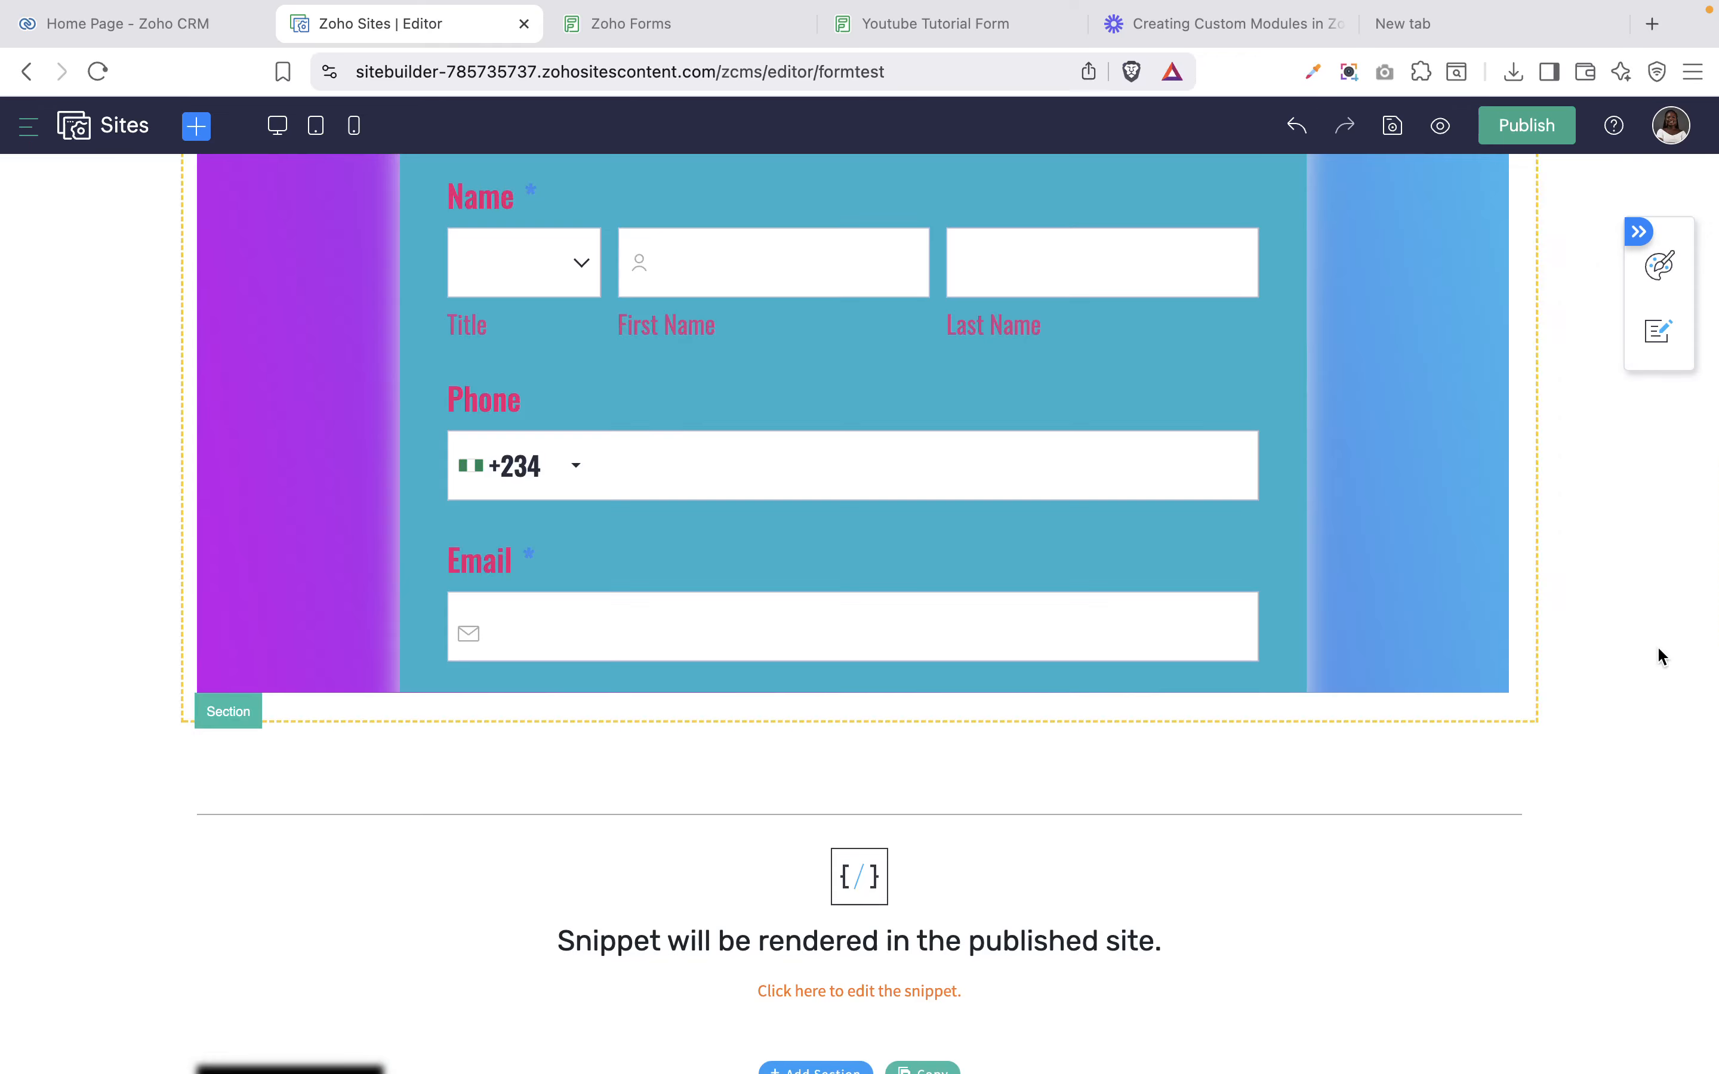
# Publish the formtest page, view the live site, and copy the form's JavaScript embed code.
pyautogui.click(1532, 131)
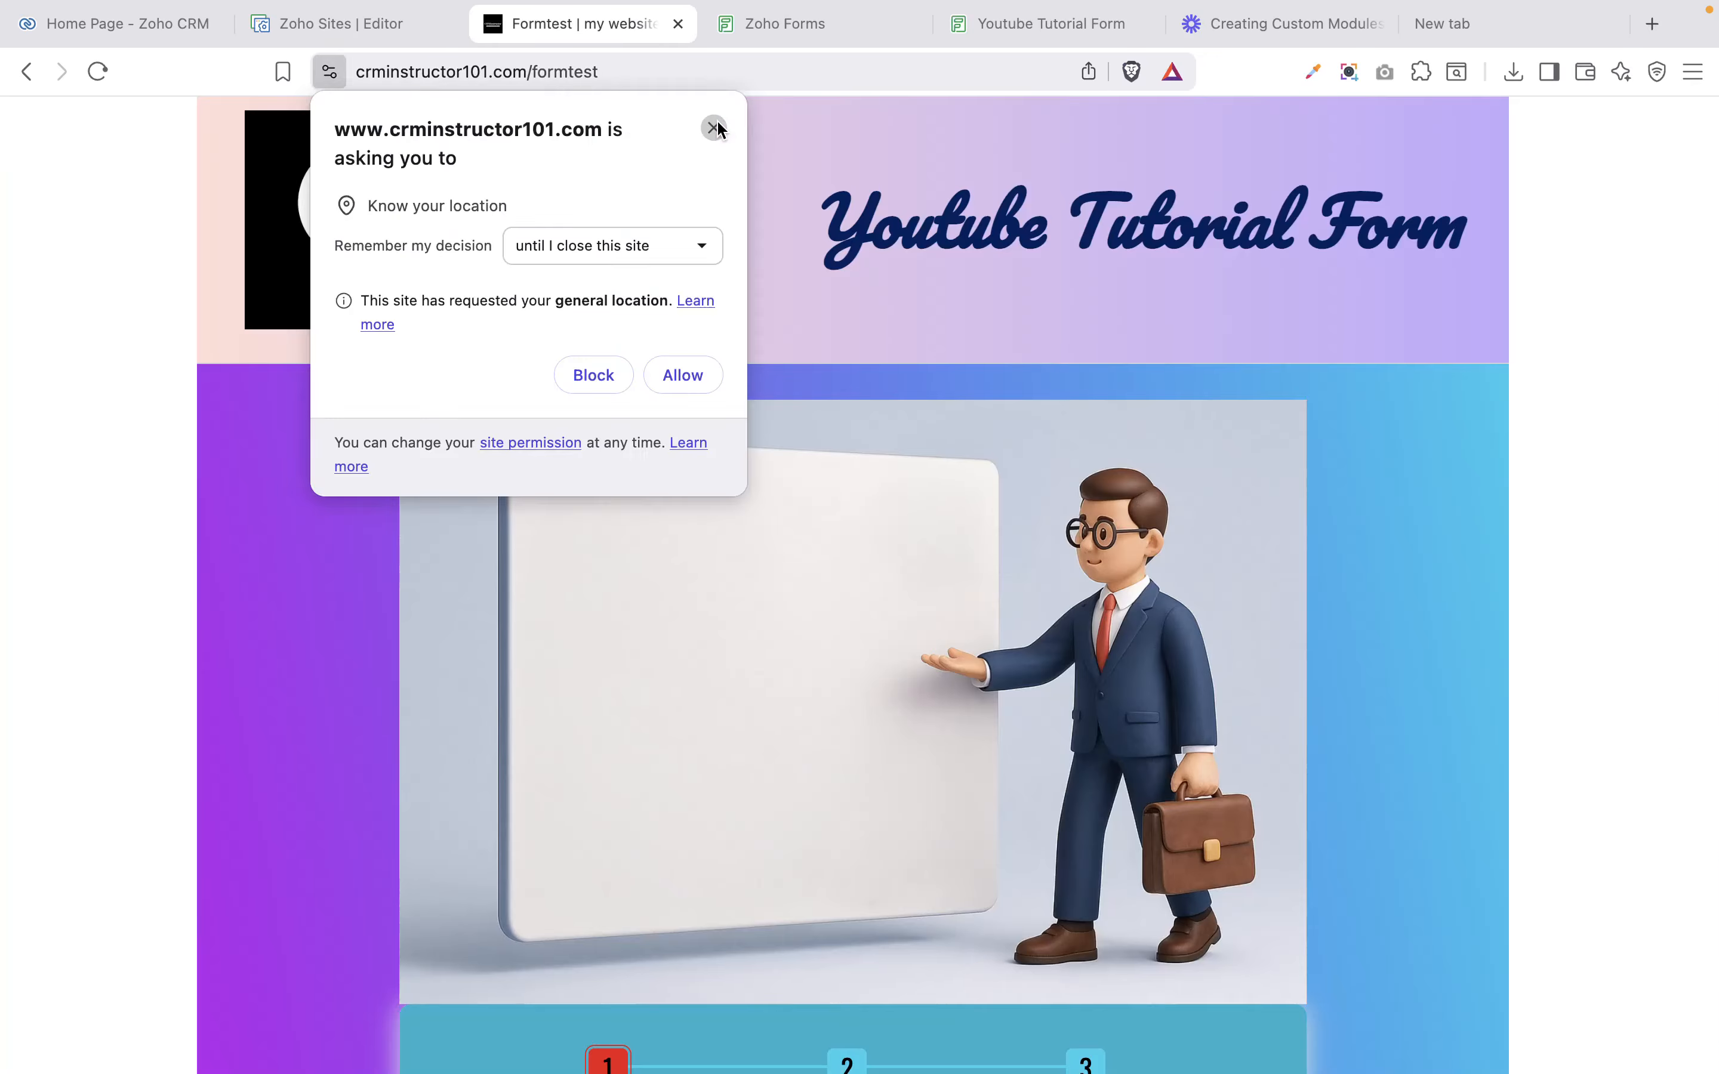
pyautogui.click(713, 124)
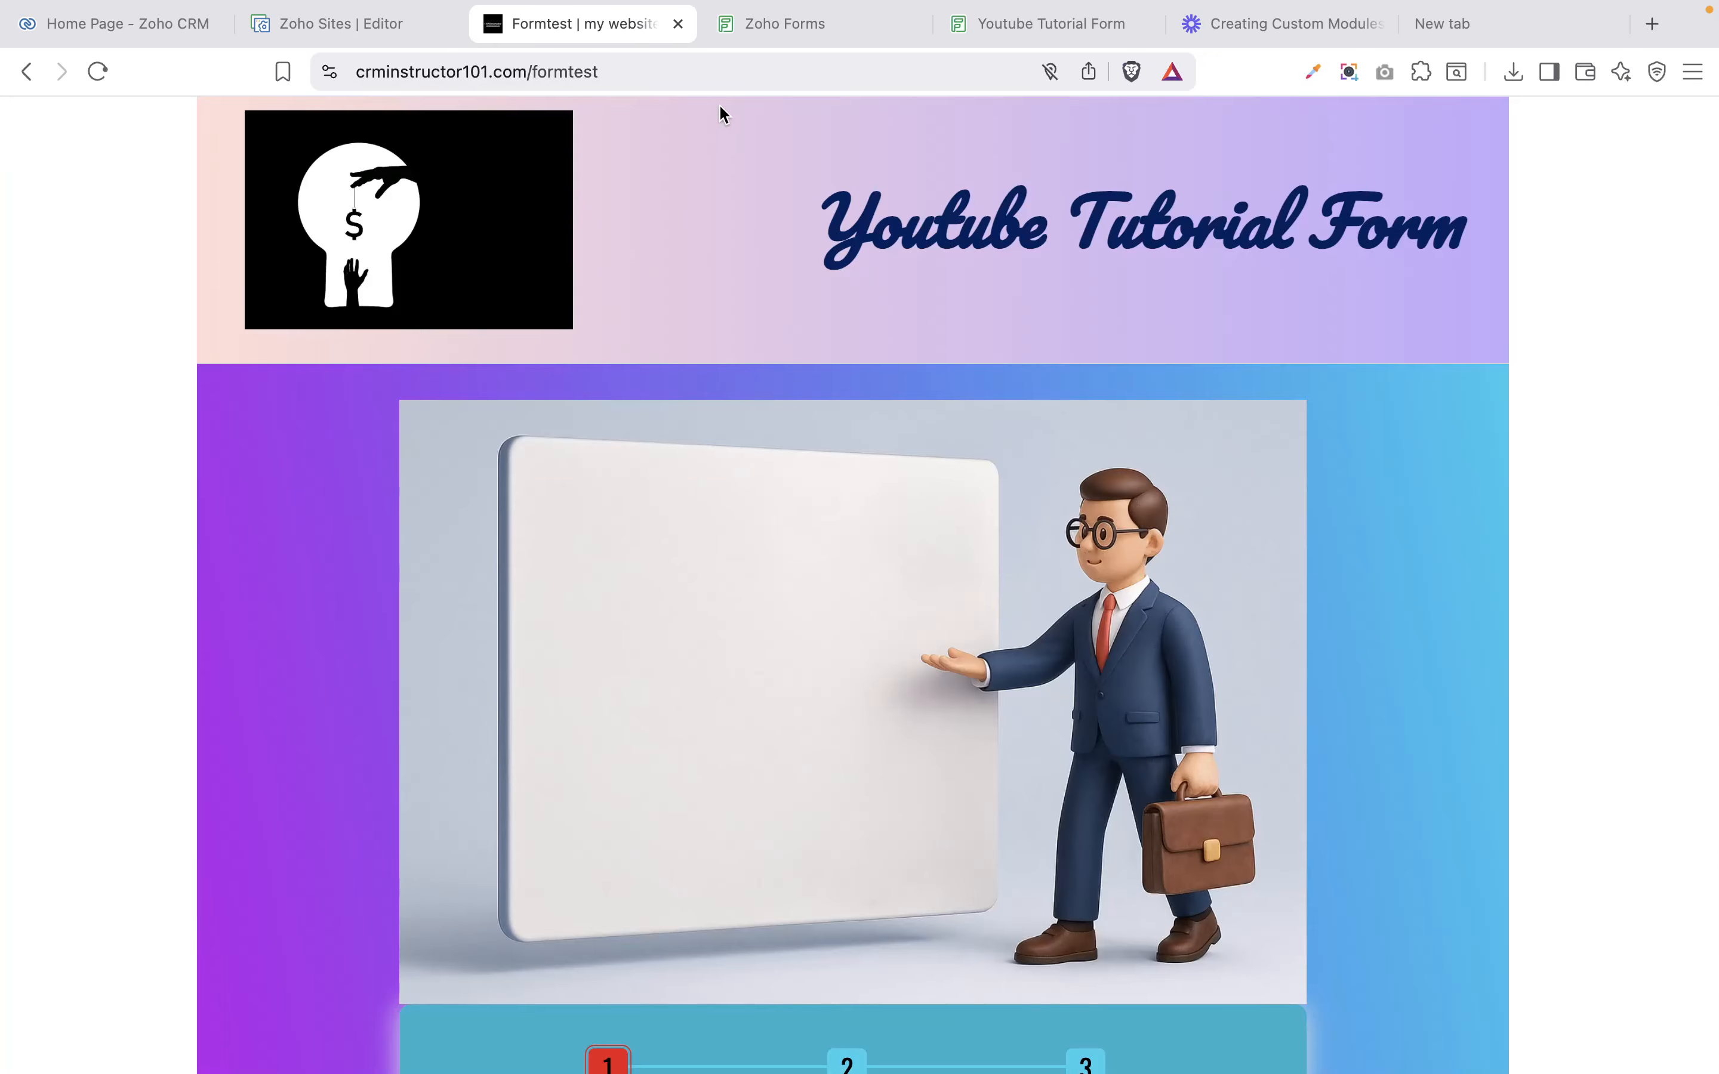
pyautogui.click(774, 39)
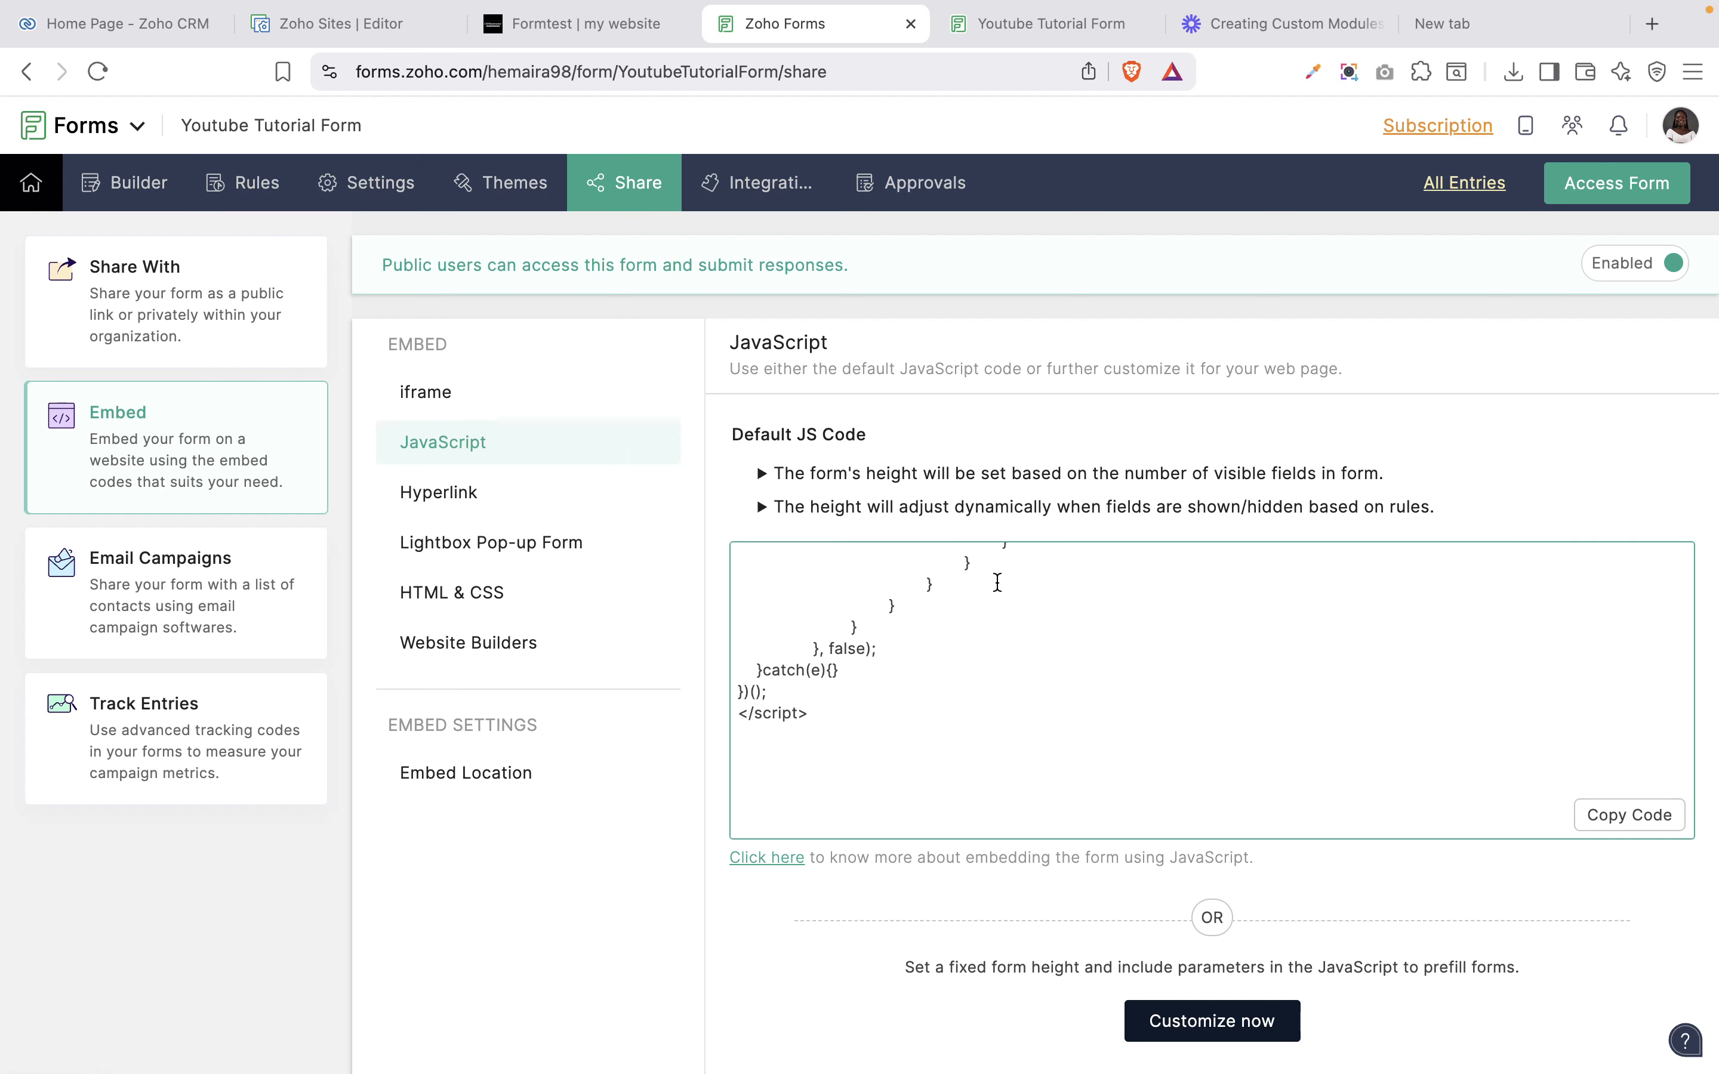
pyautogui.click(1654, 818)
pyautogui.click(302, 33)
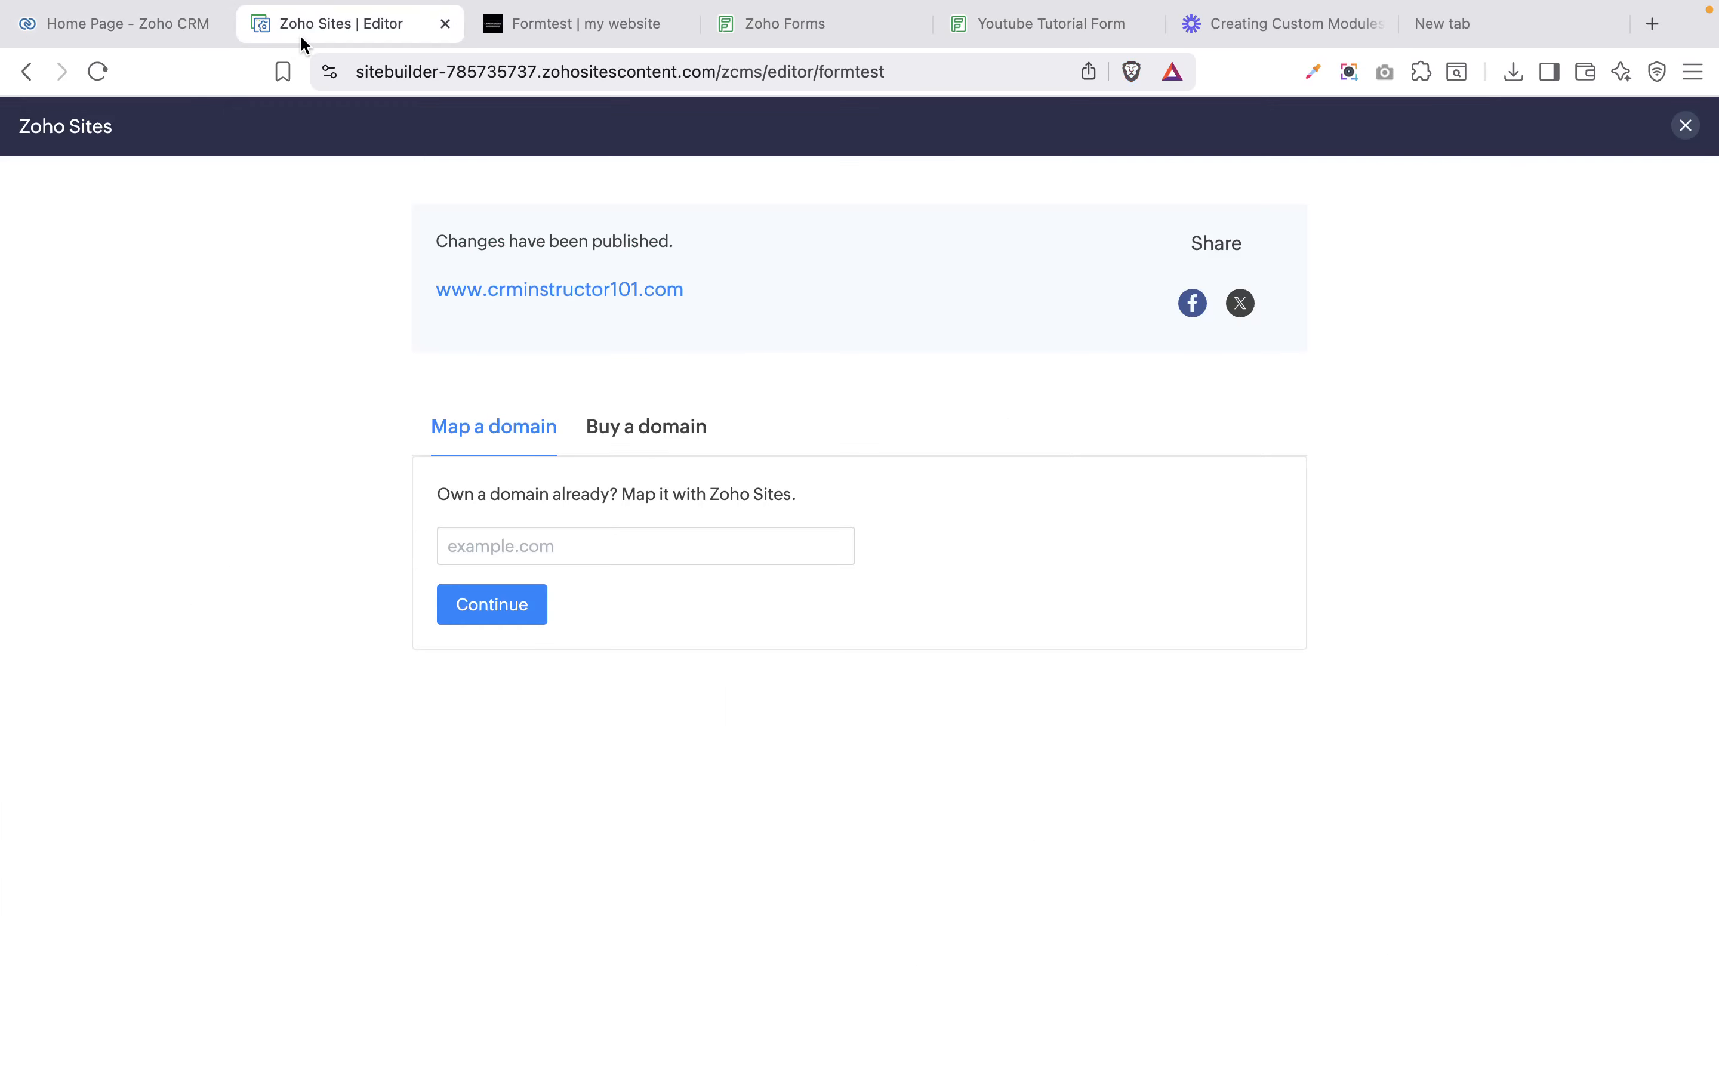
pyautogui.click(1684, 127)
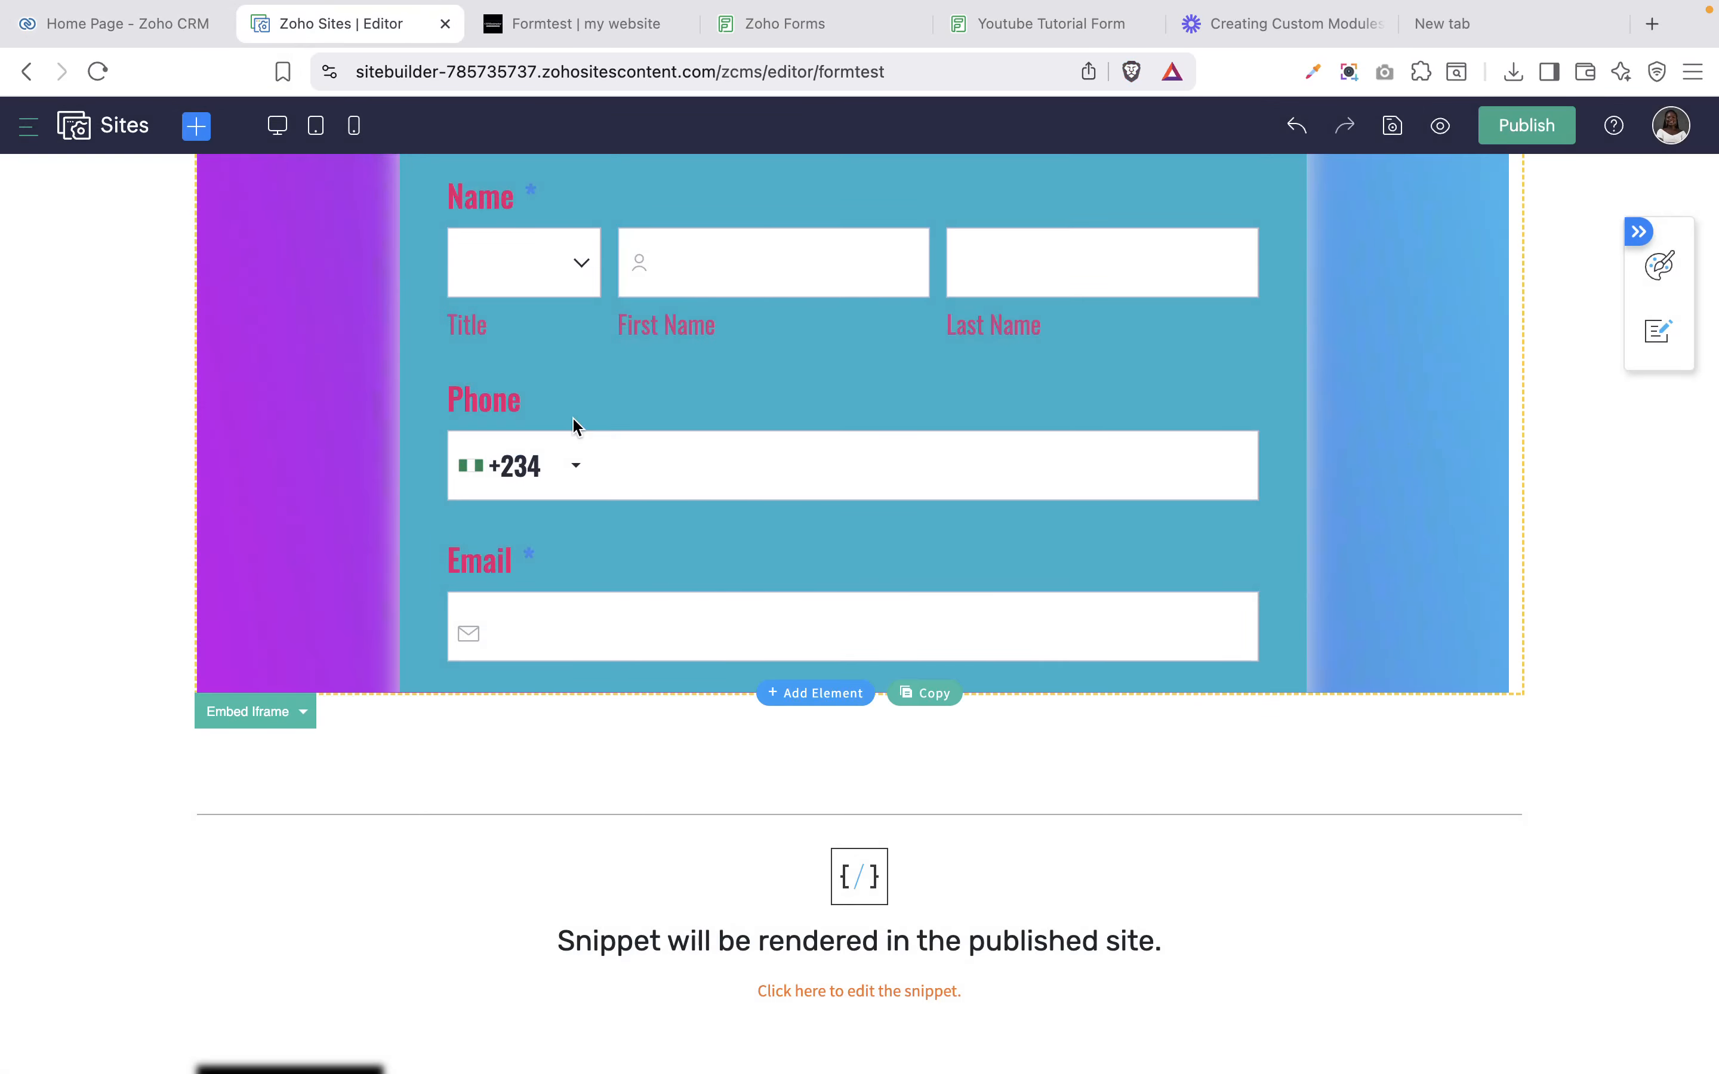
# Review the JavaScript form code in the formtest page's Code Snippet block.
pyautogui.scroll(20, 1143, 544)
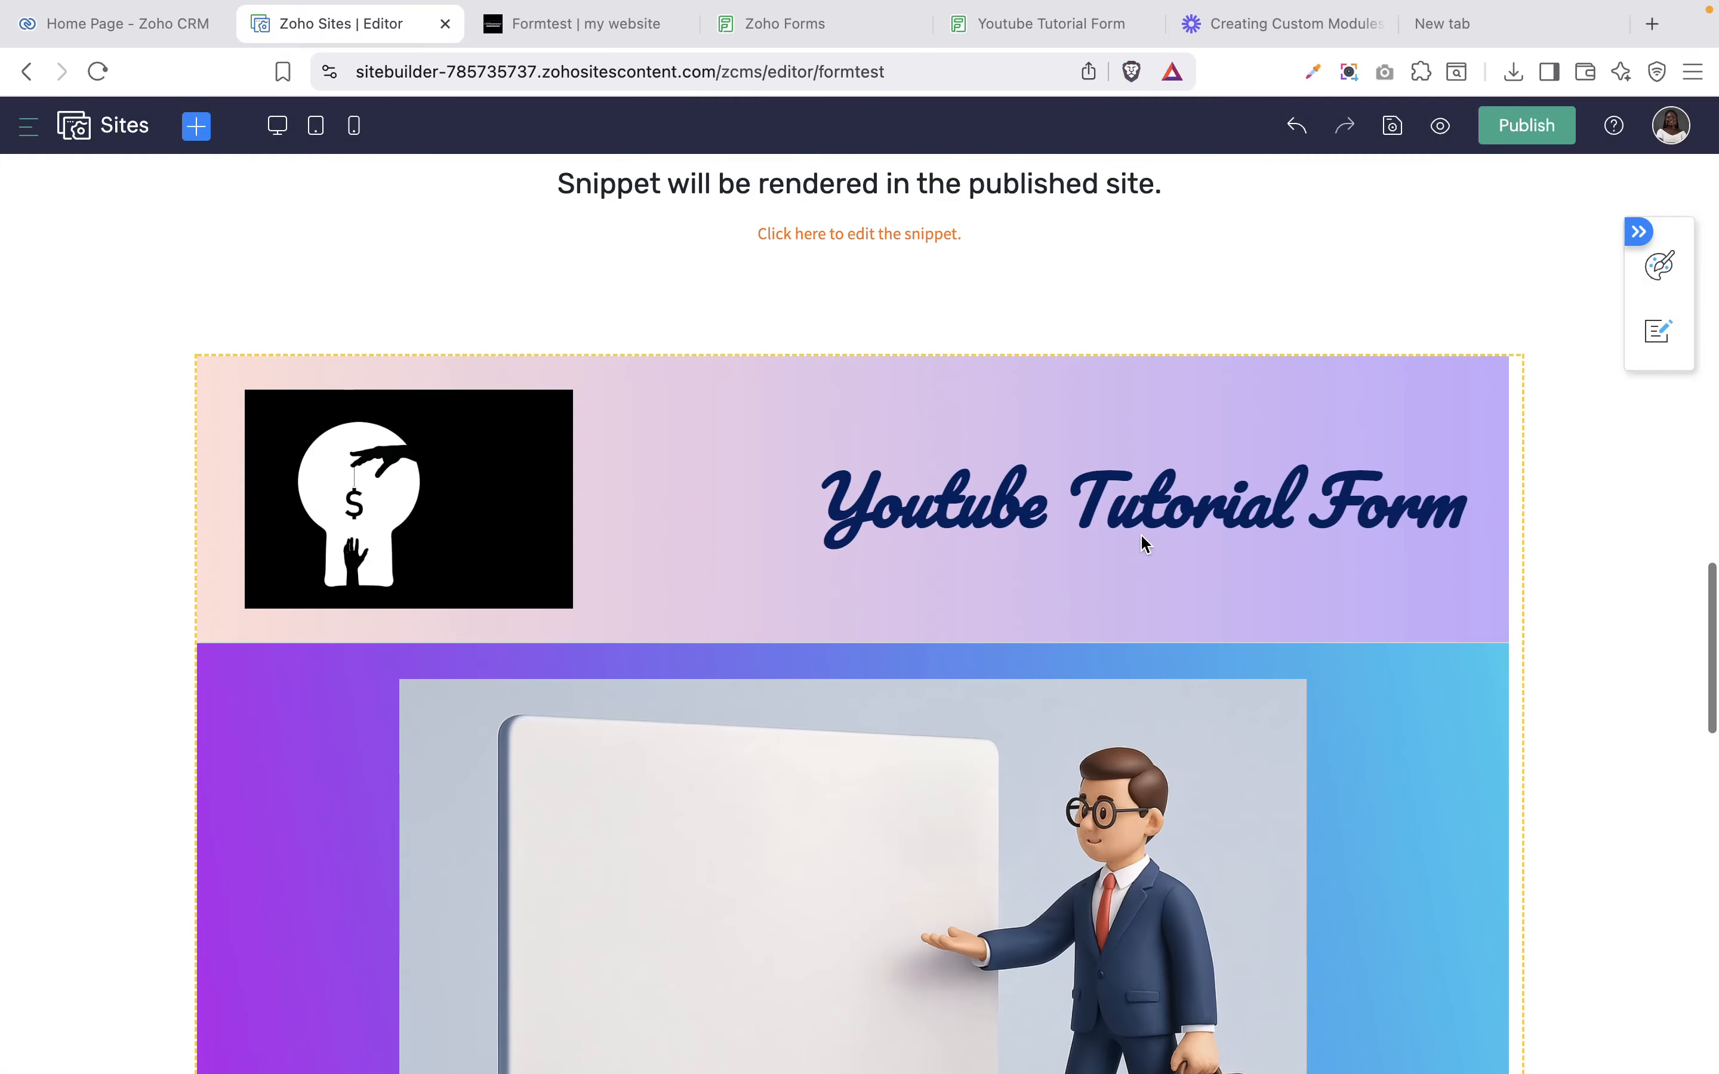
pyautogui.click(1140, 418)
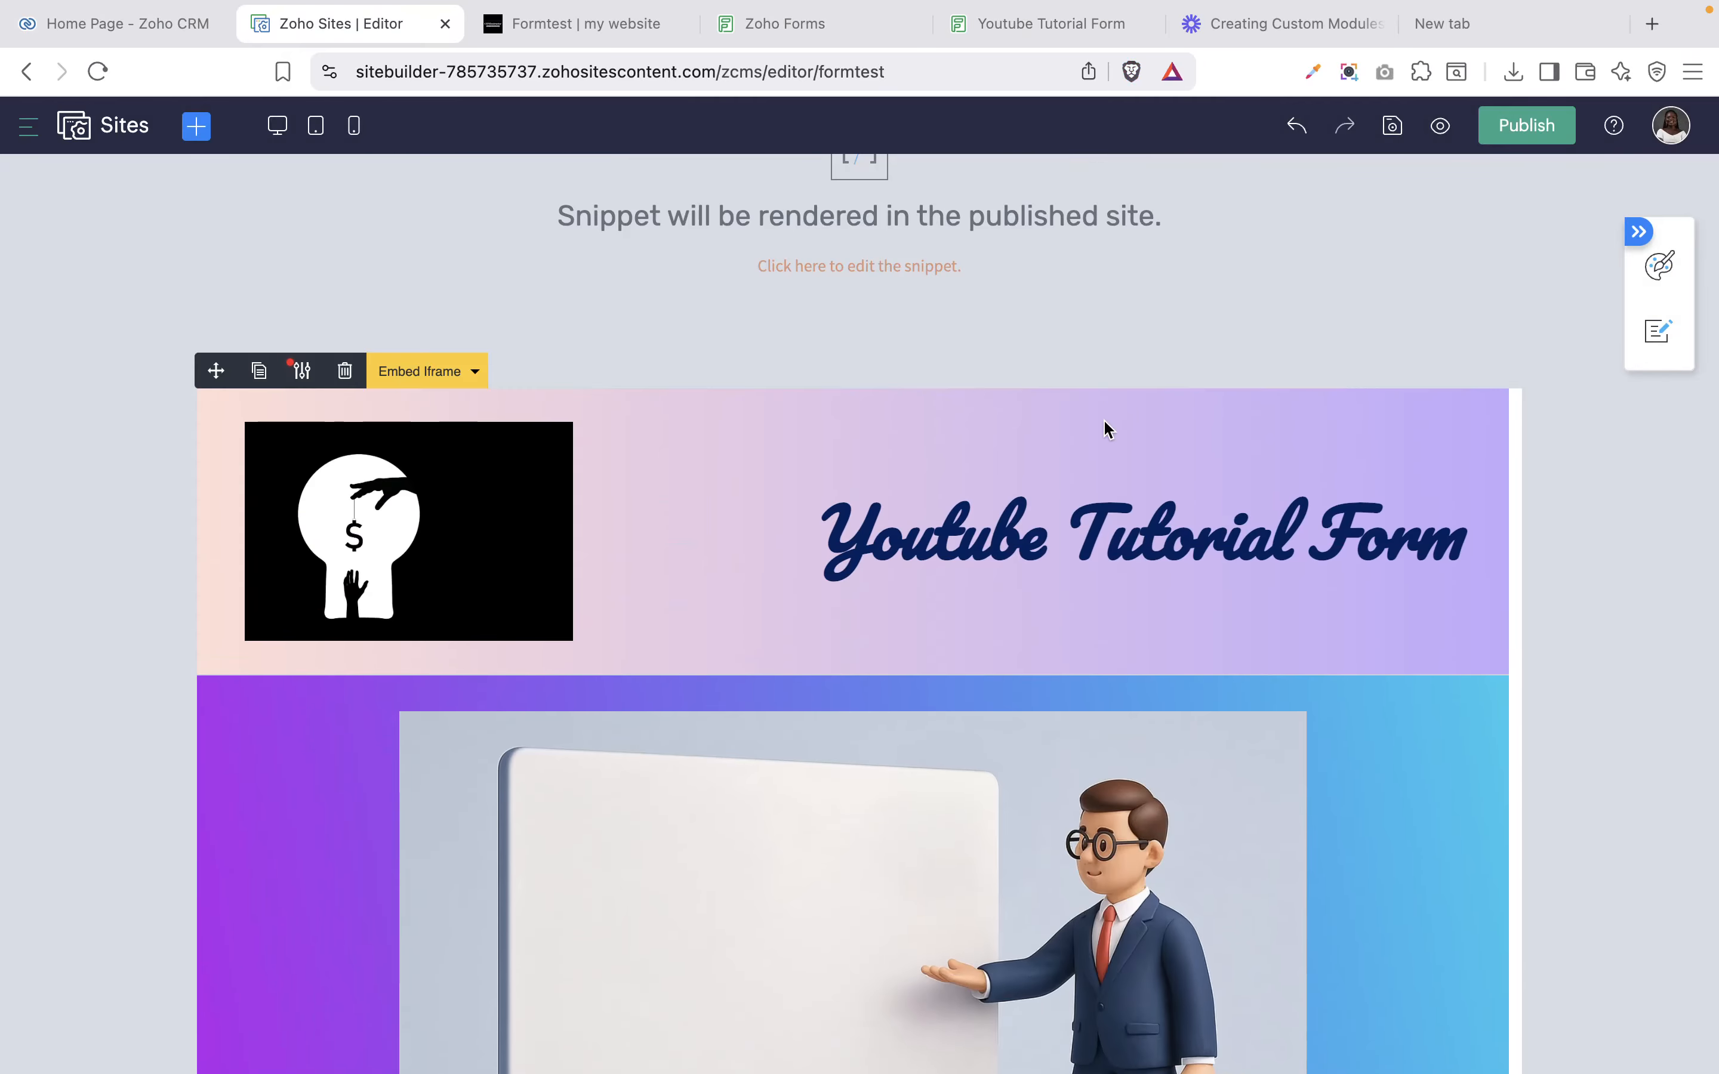
pyautogui.scroll(5, 1106, 425)
pyautogui.scroll(-20, 1105, 425)
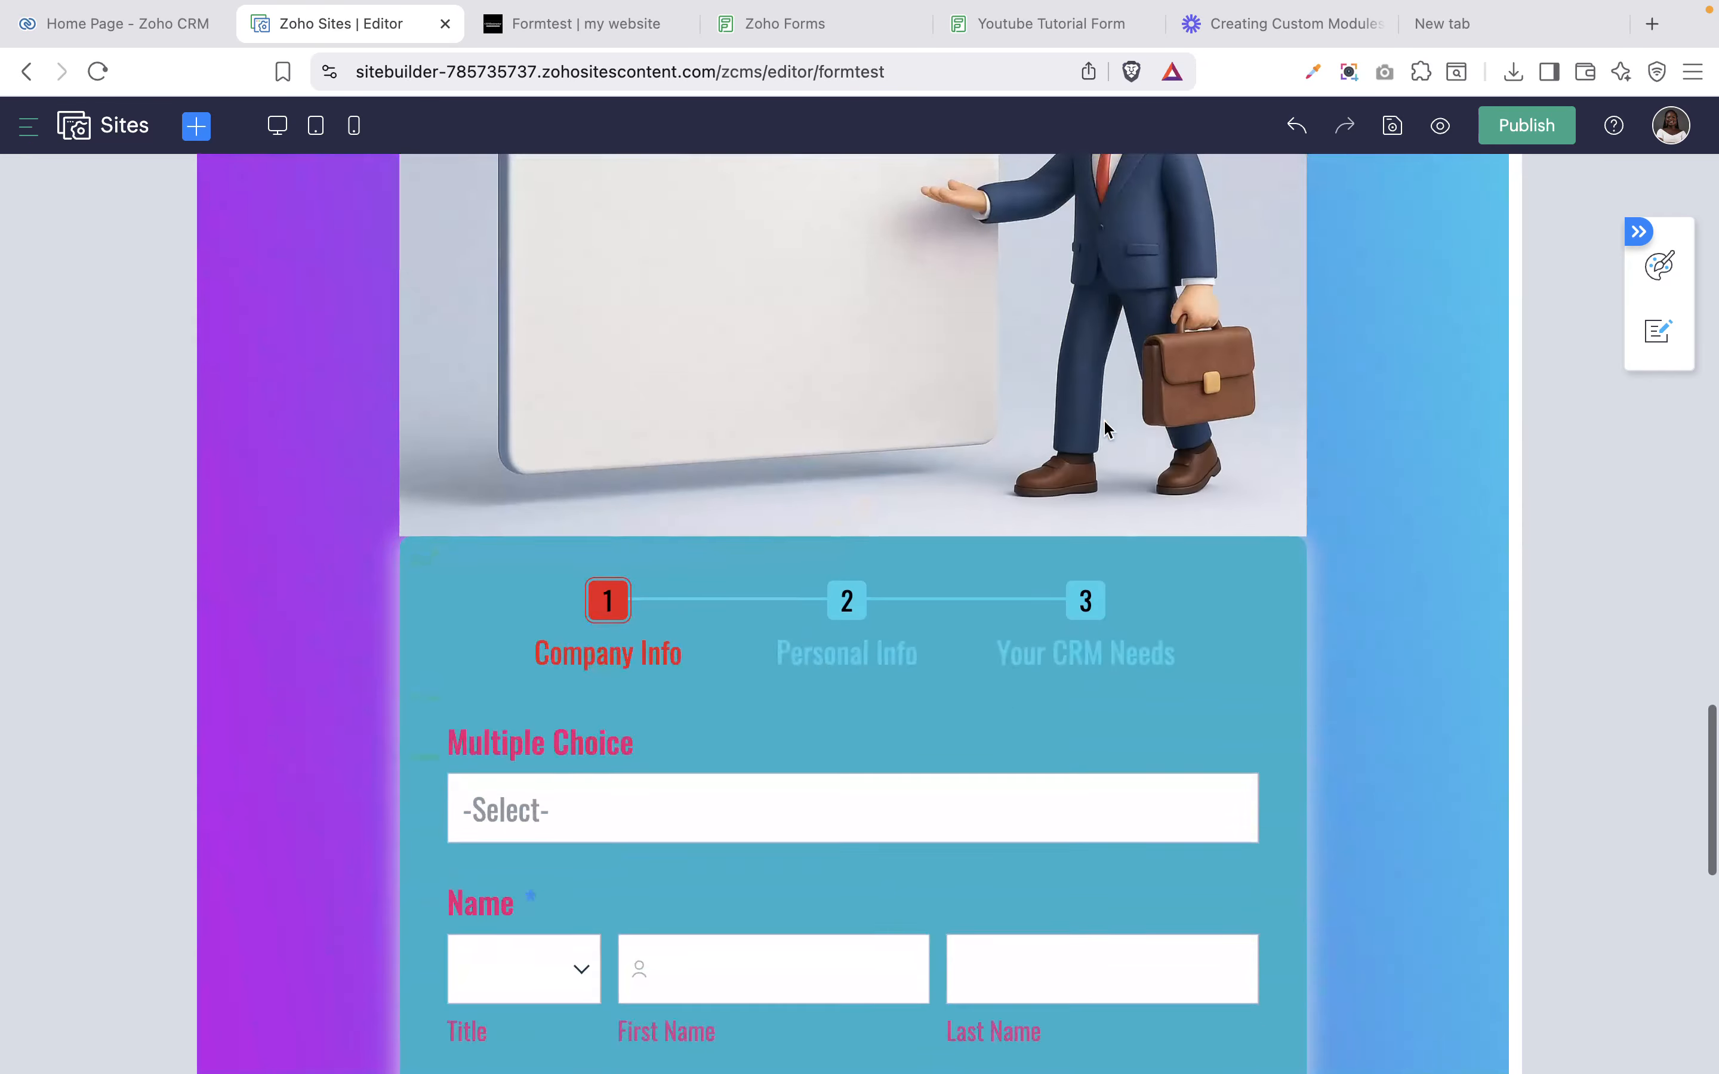
pyautogui.scroll(-10, 1104, 419)
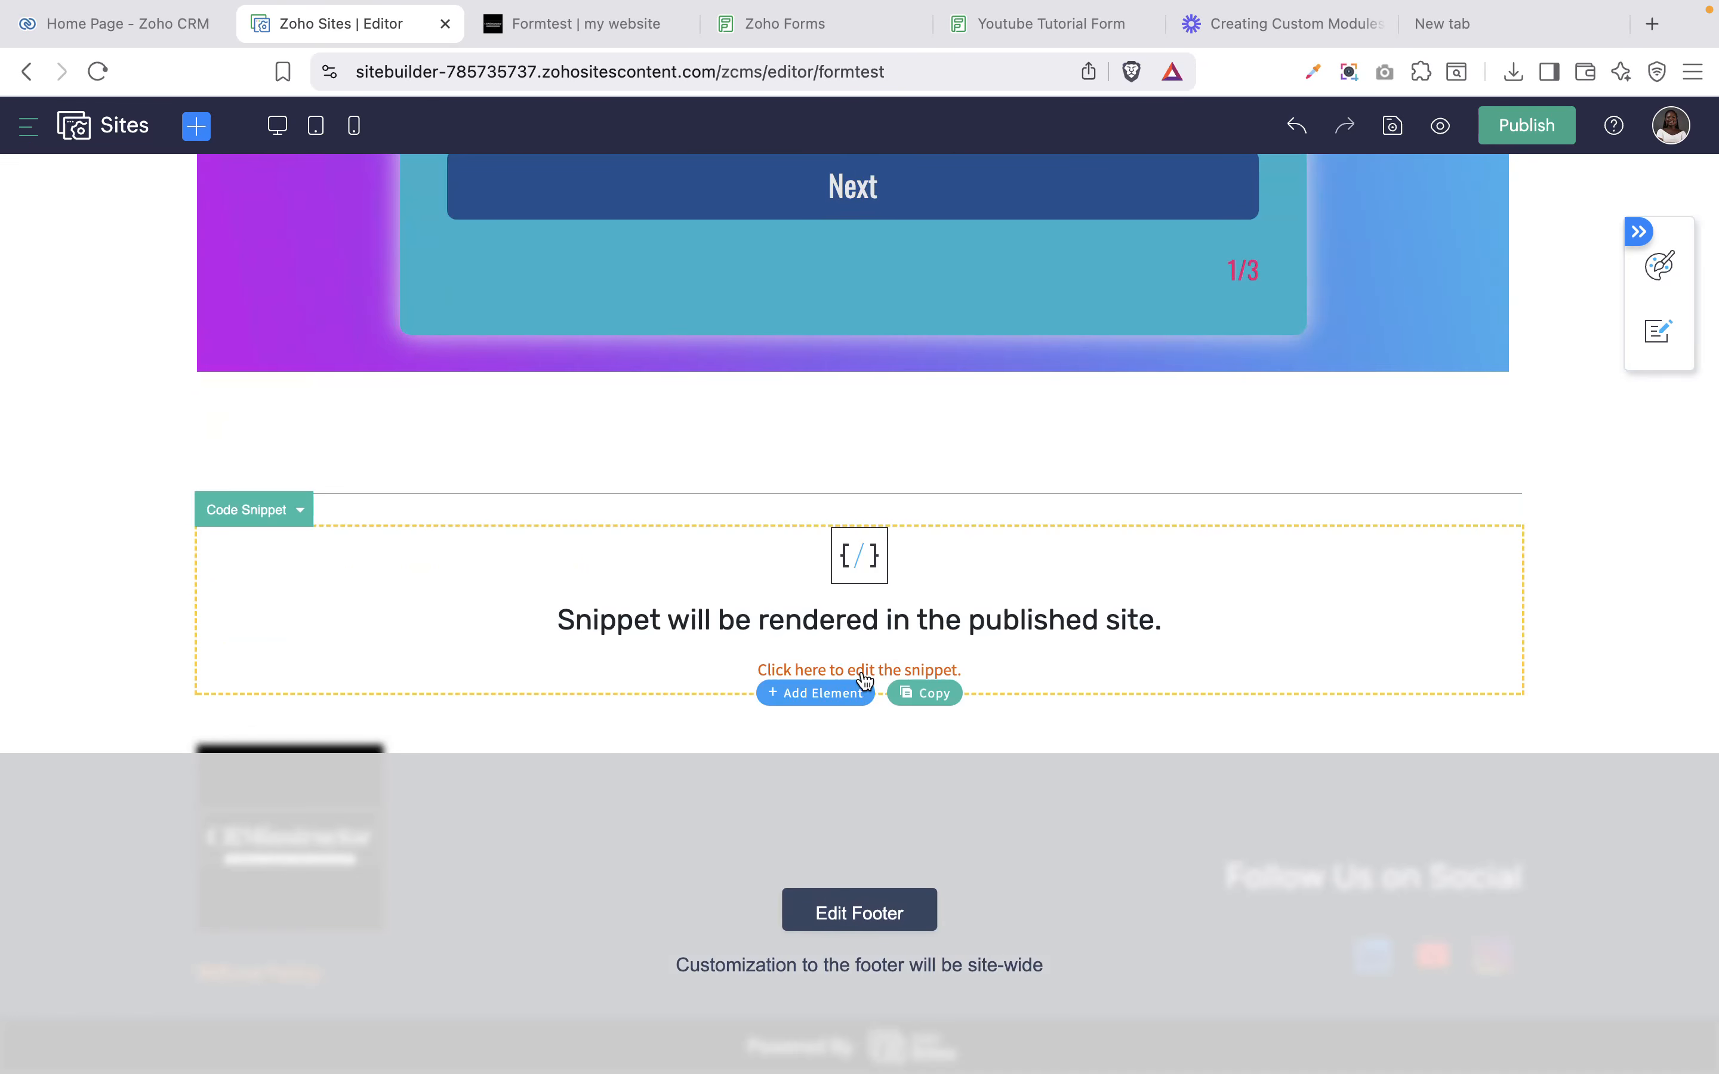
pyautogui.click(865, 672)
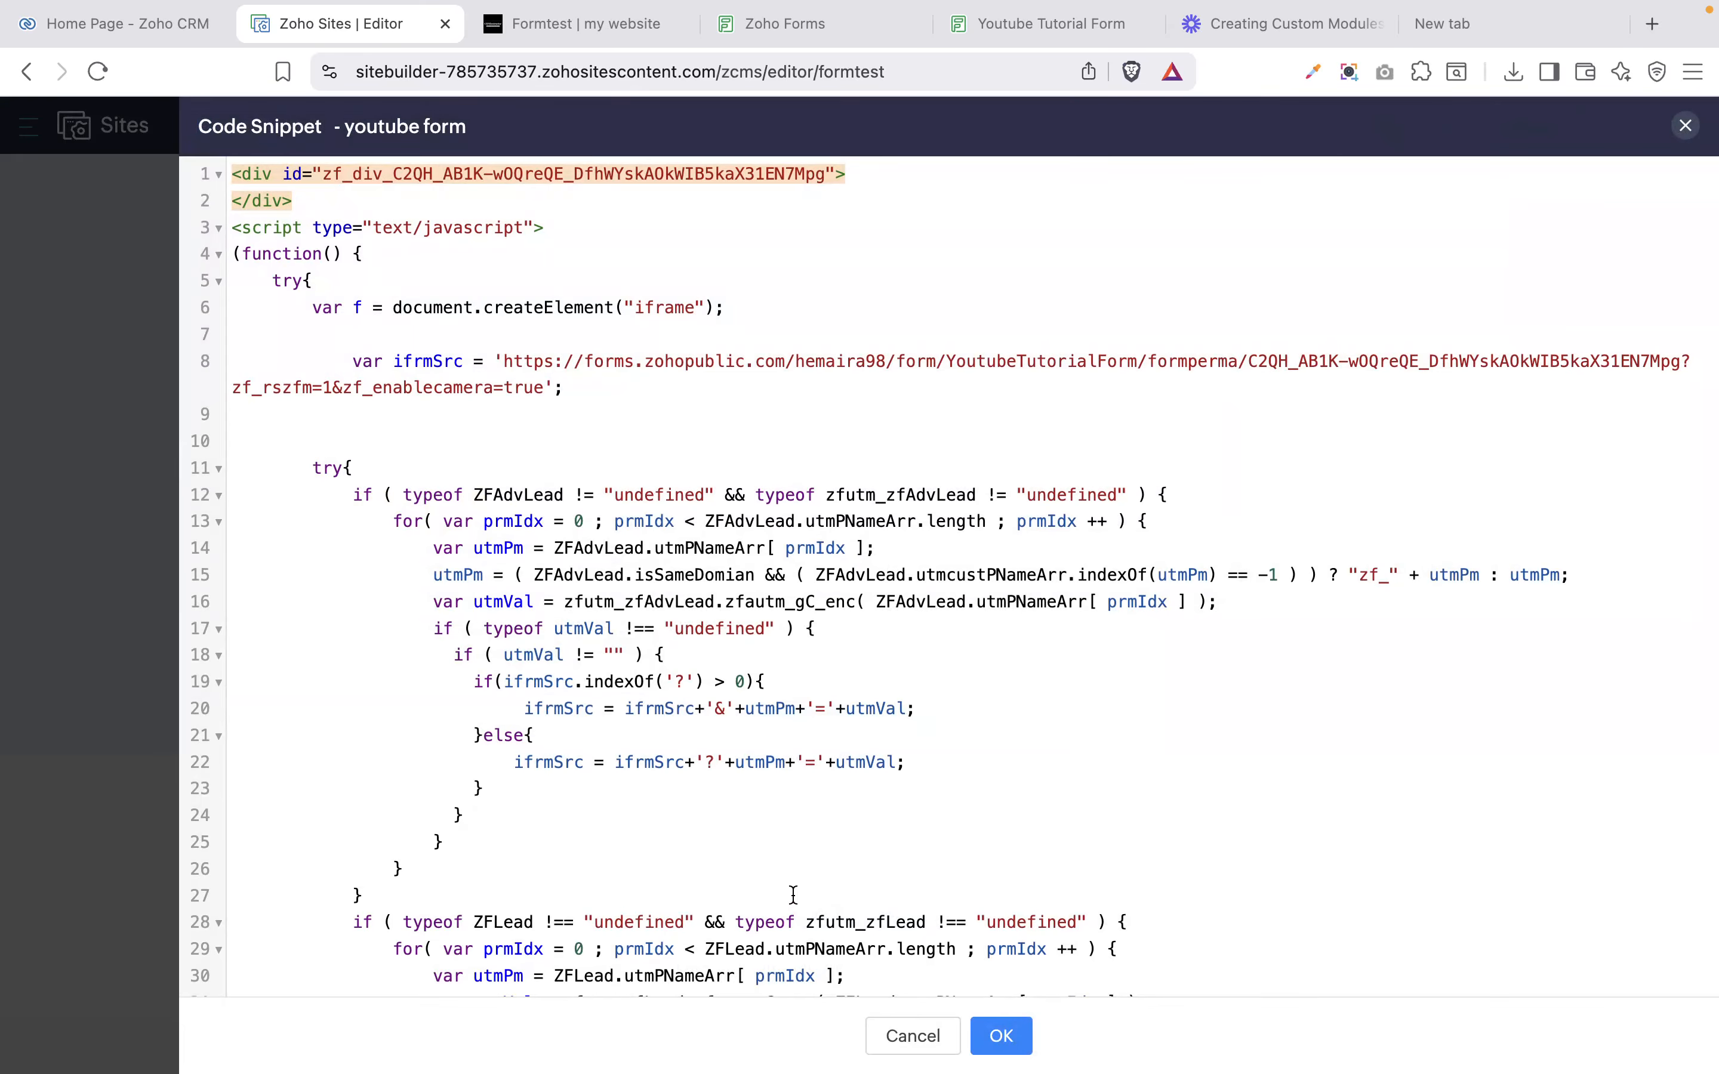
pyautogui.scroll(-15, 1360, 817)
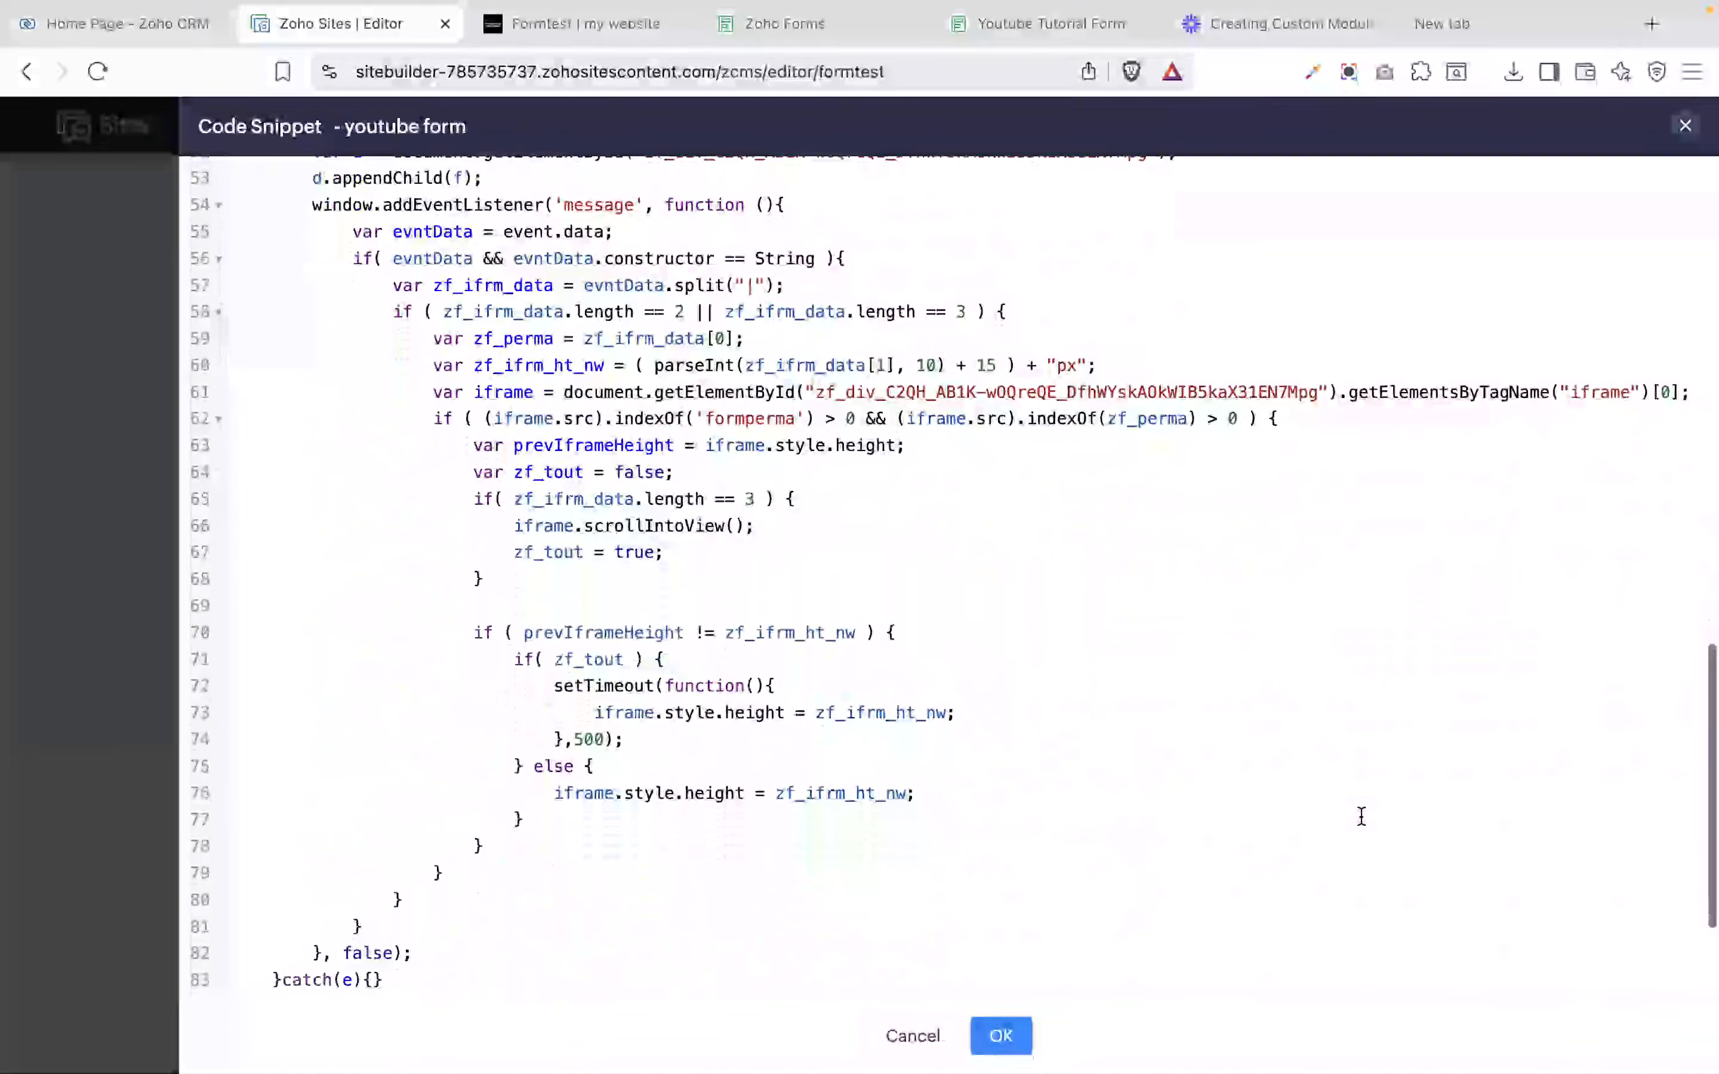
pyautogui.scroll(15, 1361, 817)
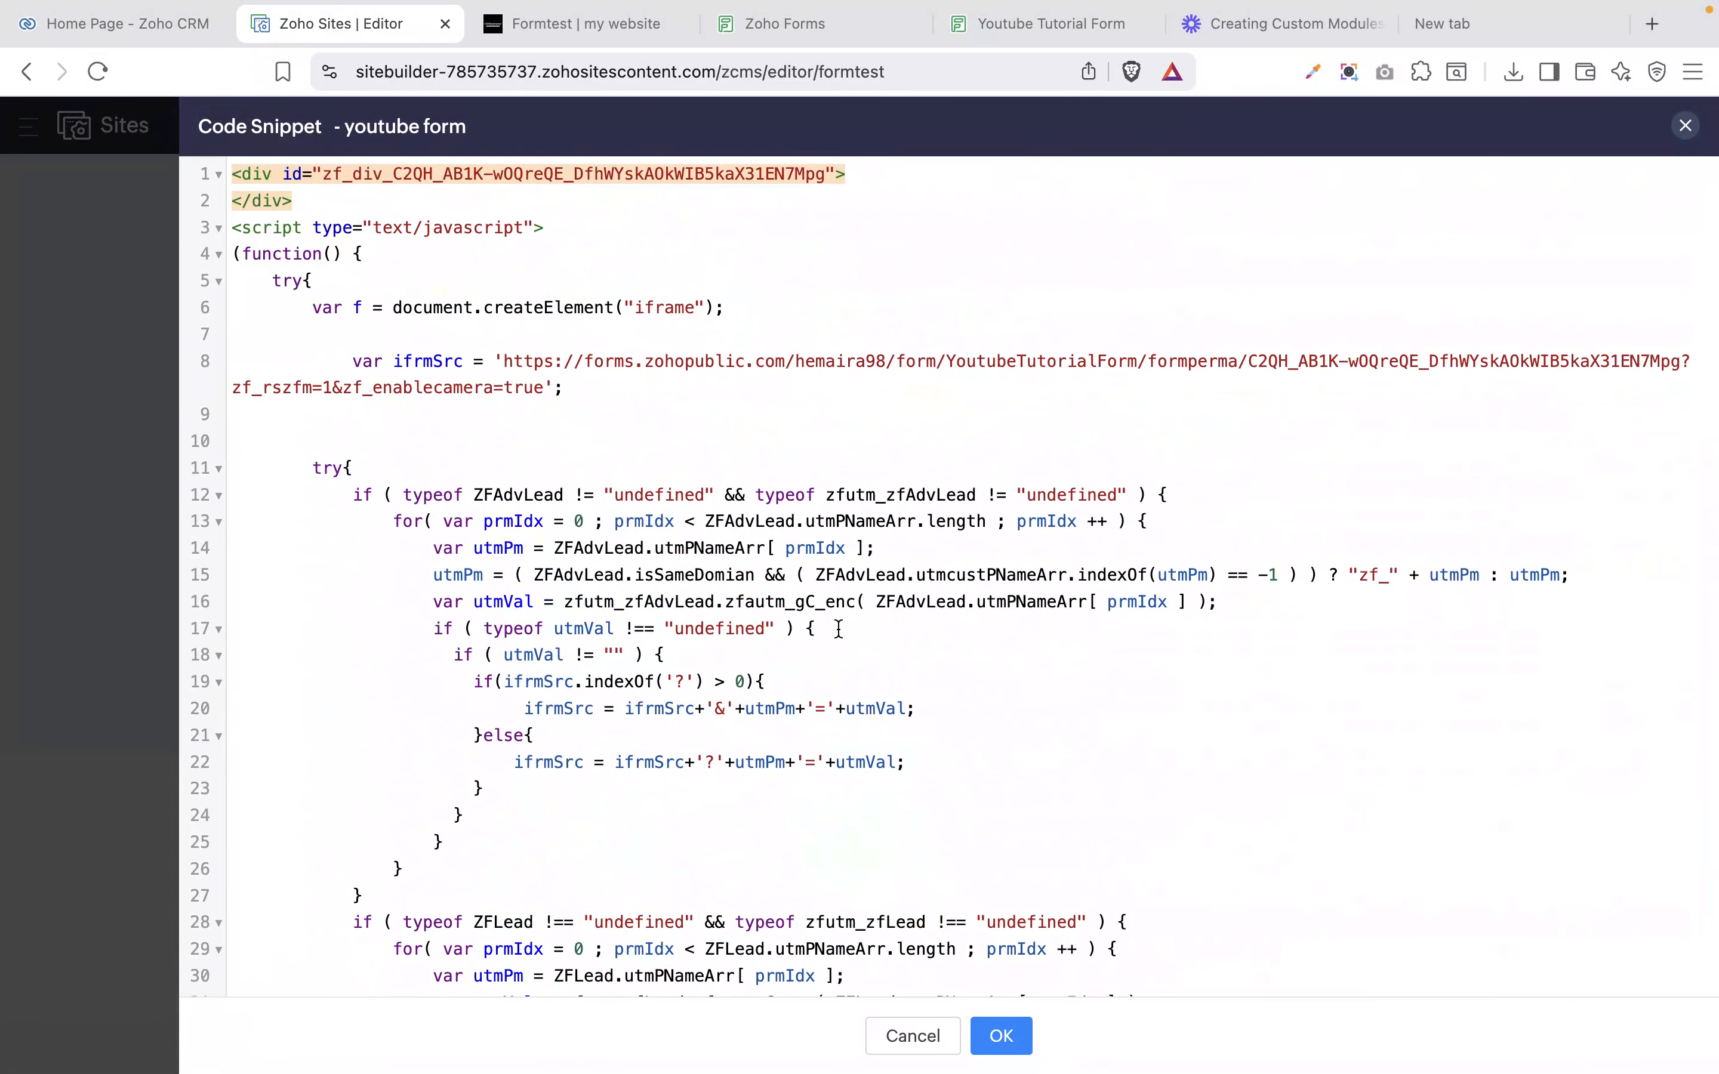
pyautogui.scroll(-20, 838, 629)
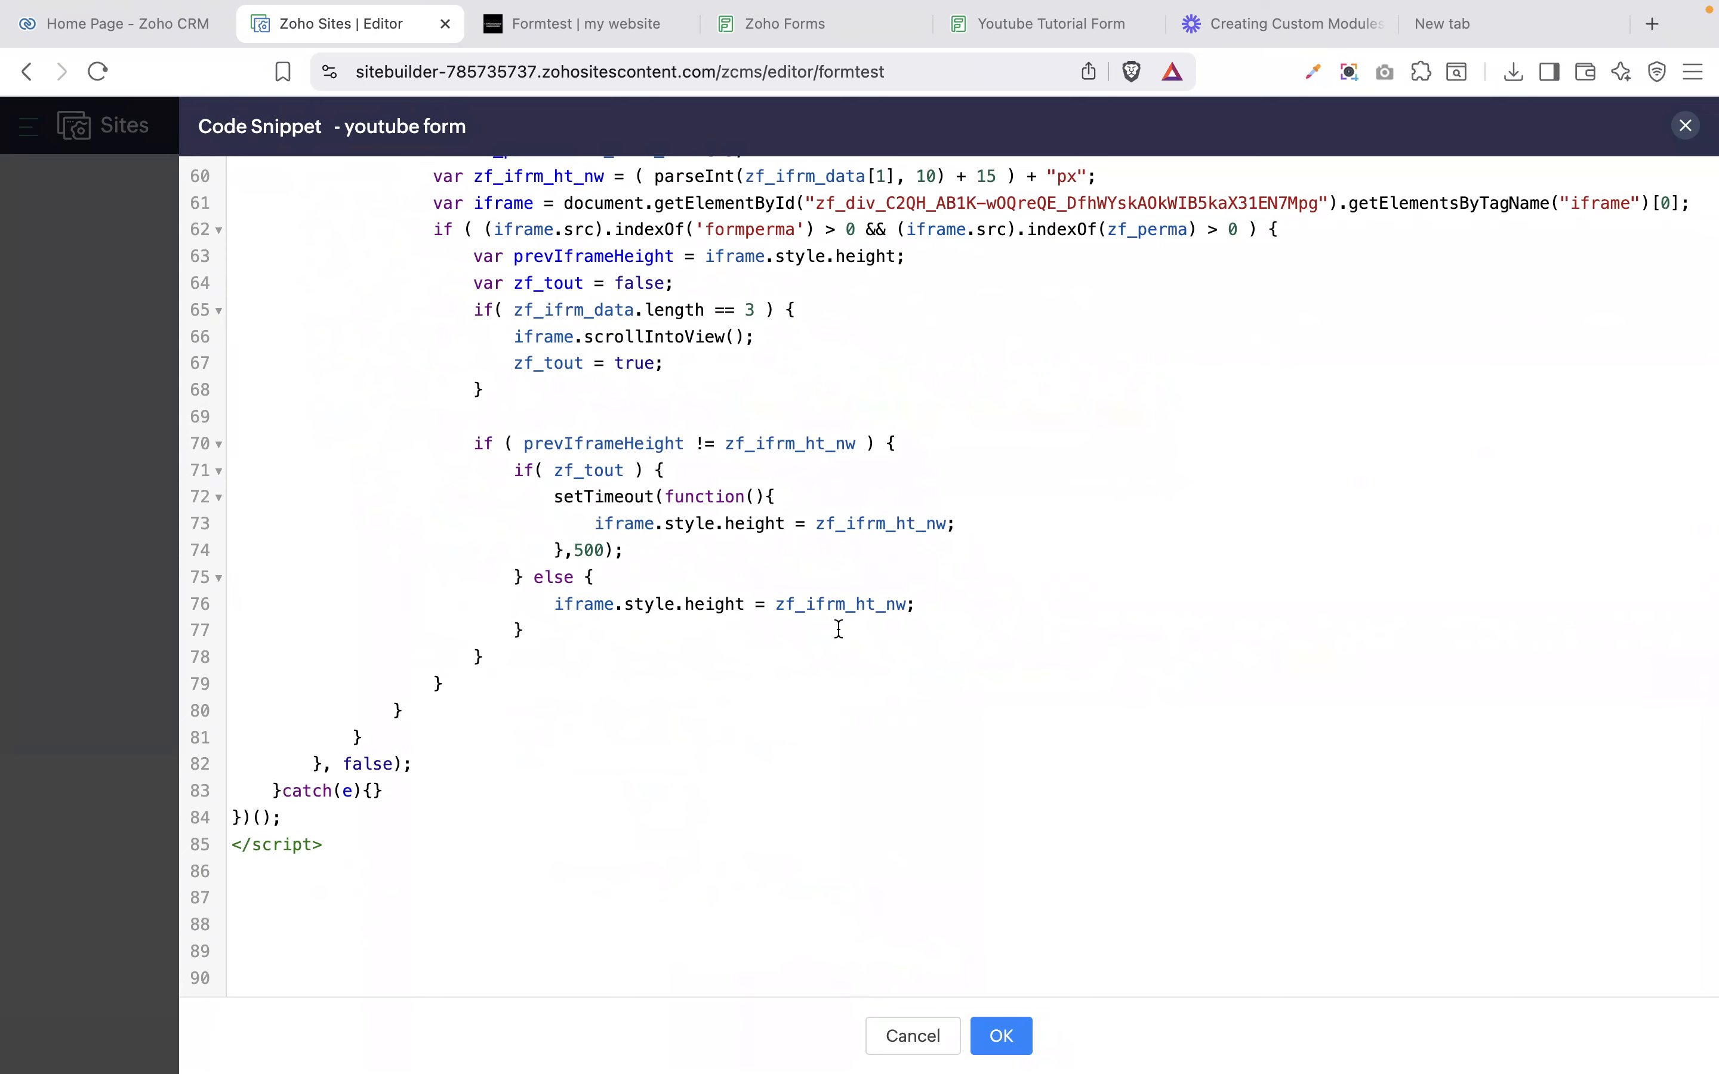
# Save the snippet, republish the formtest page, and open the live site.
pyautogui.click(1015, 1041)
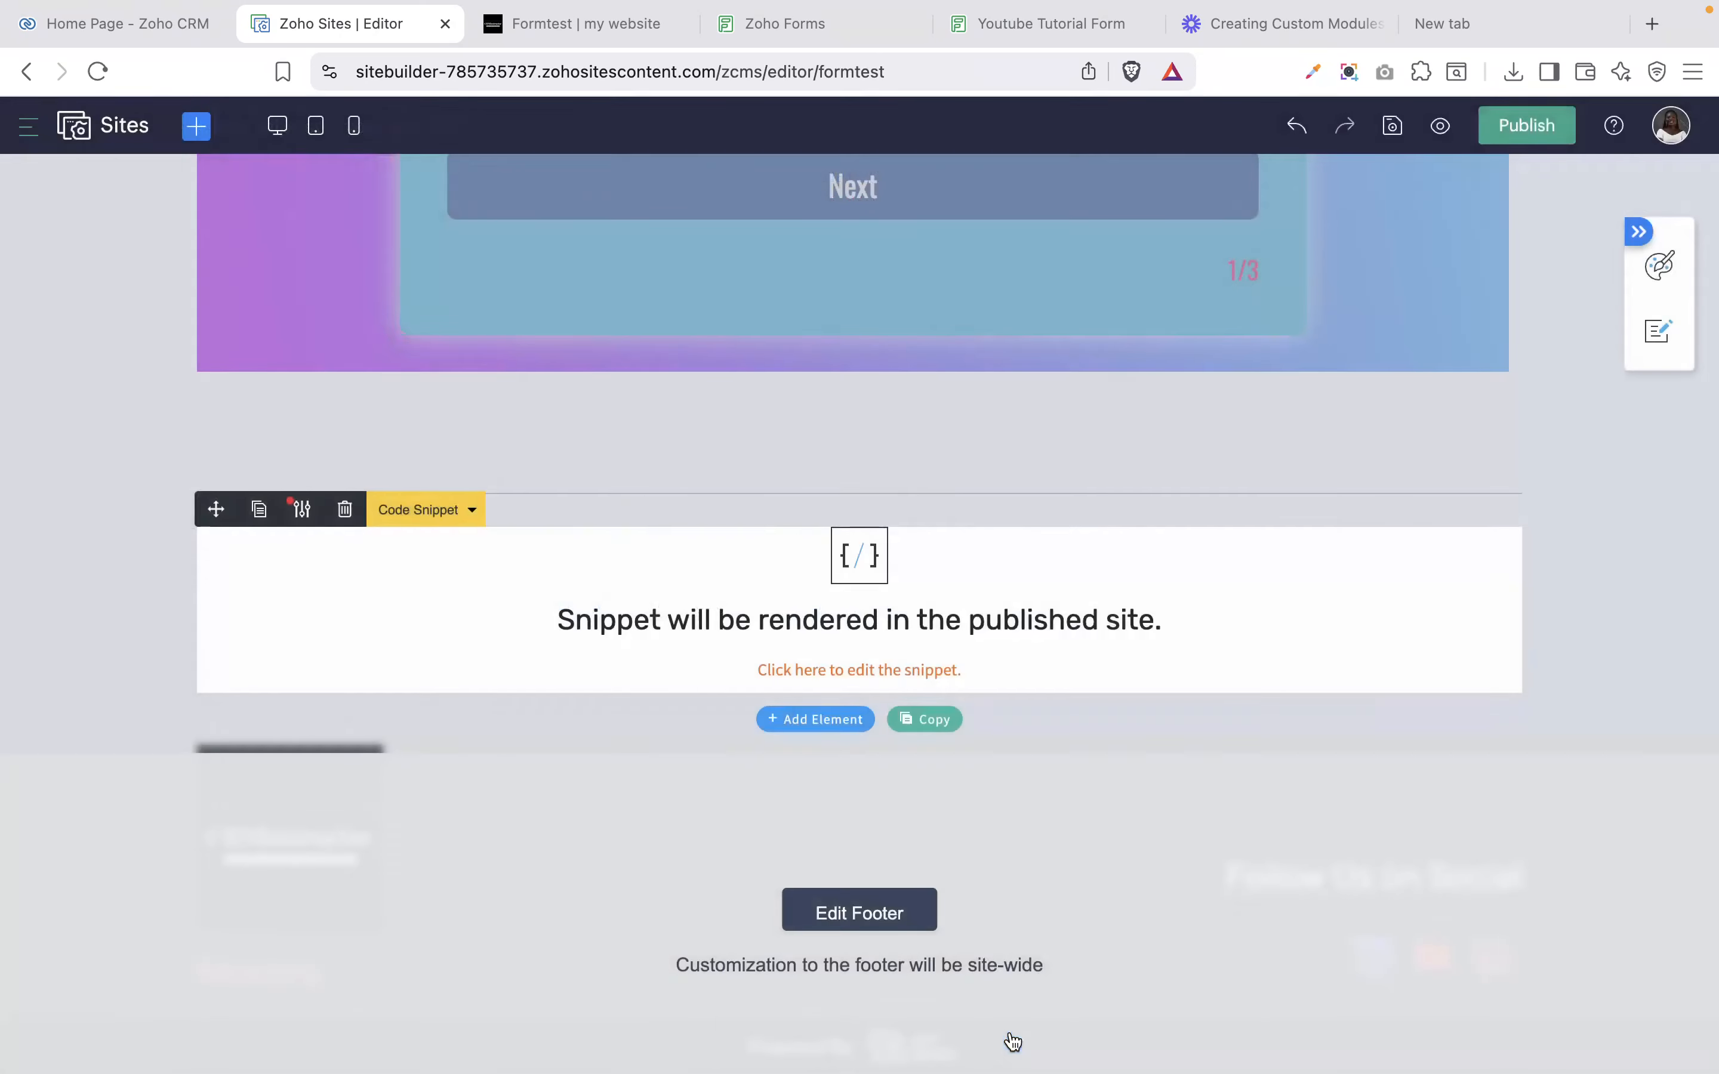
pyautogui.click(1528, 139)
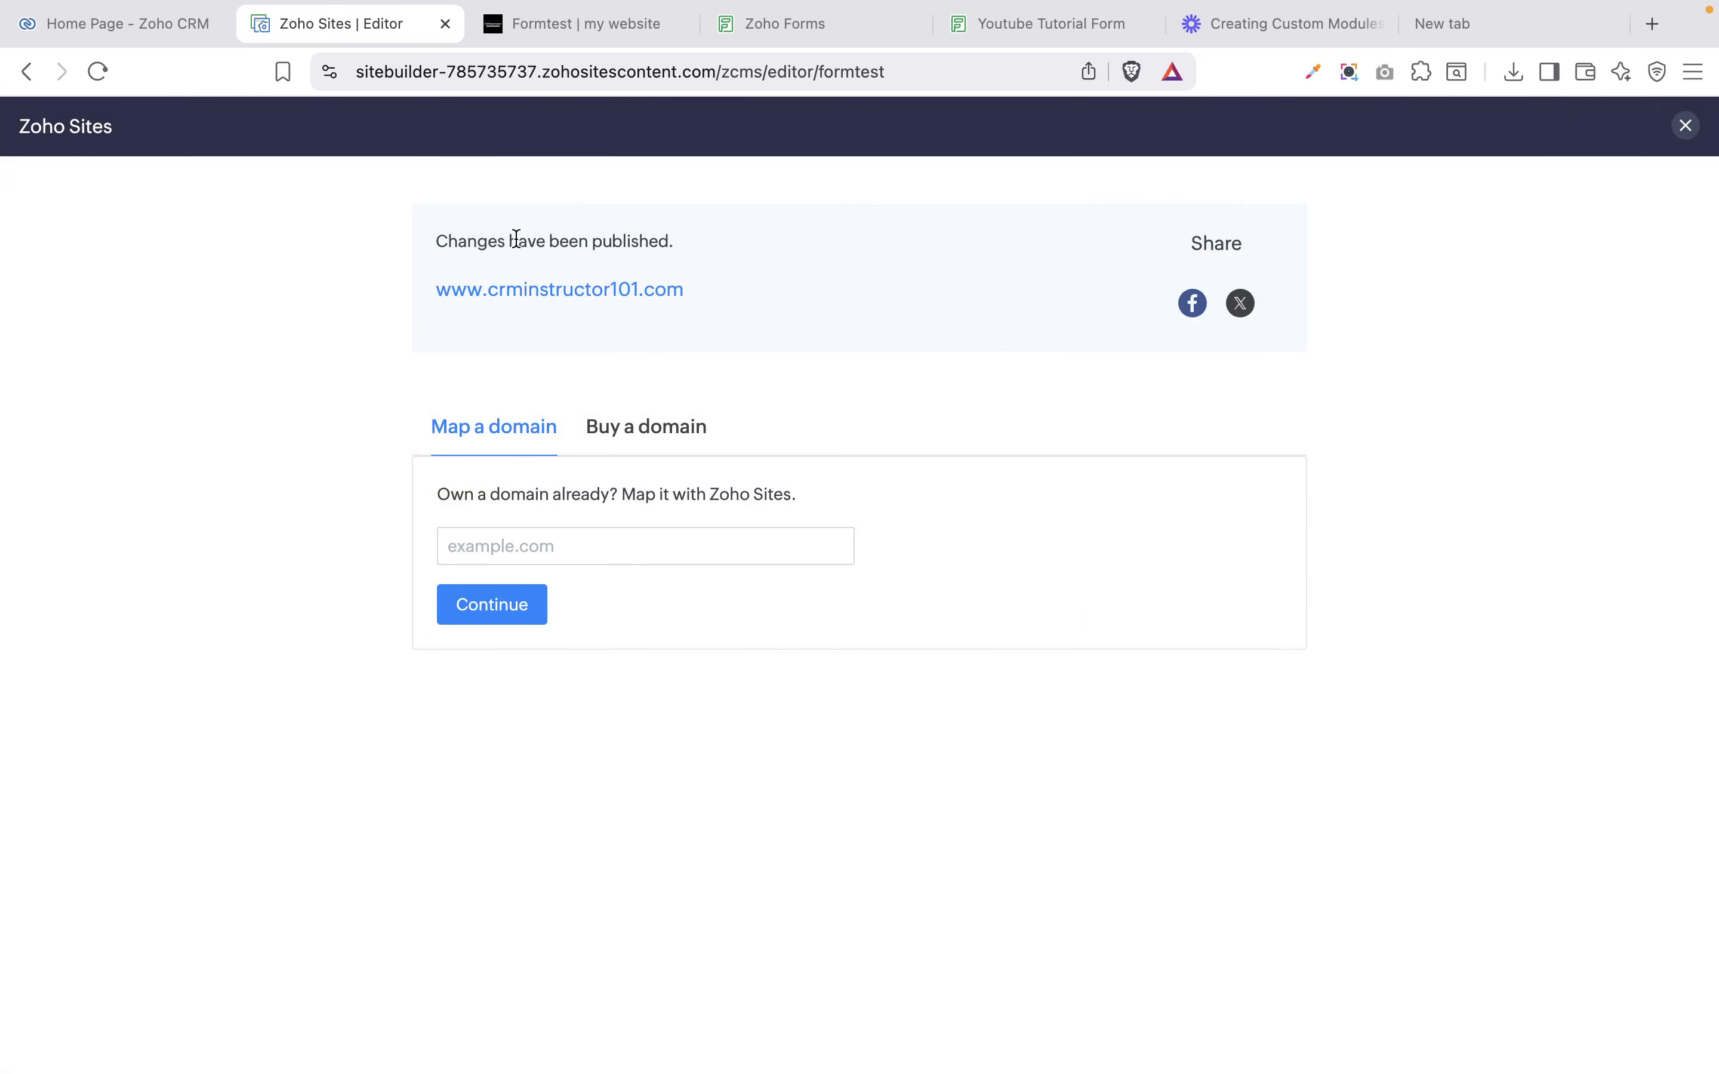
pyautogui.click(539, 305)
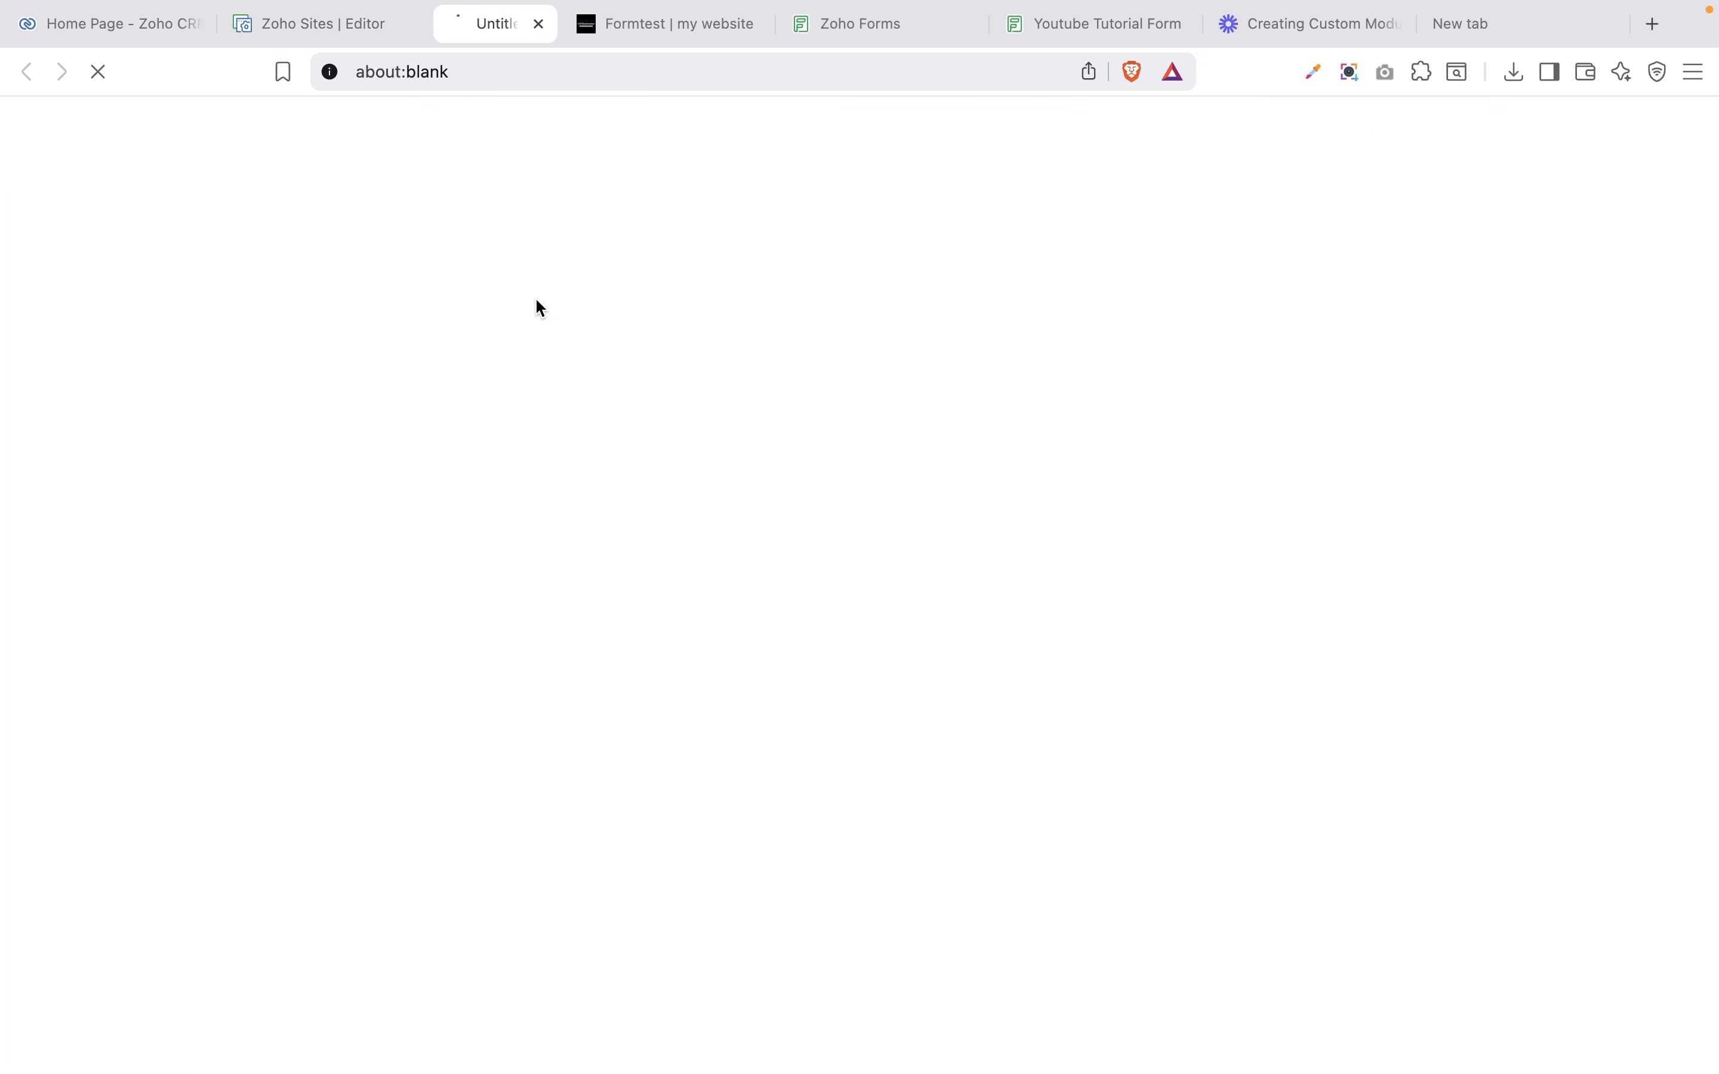
# Reload the live Formtest page and scroll down to the iframe-embedded form.
pyautogui.click(700, 33)
pyautogui.click(97, 71)
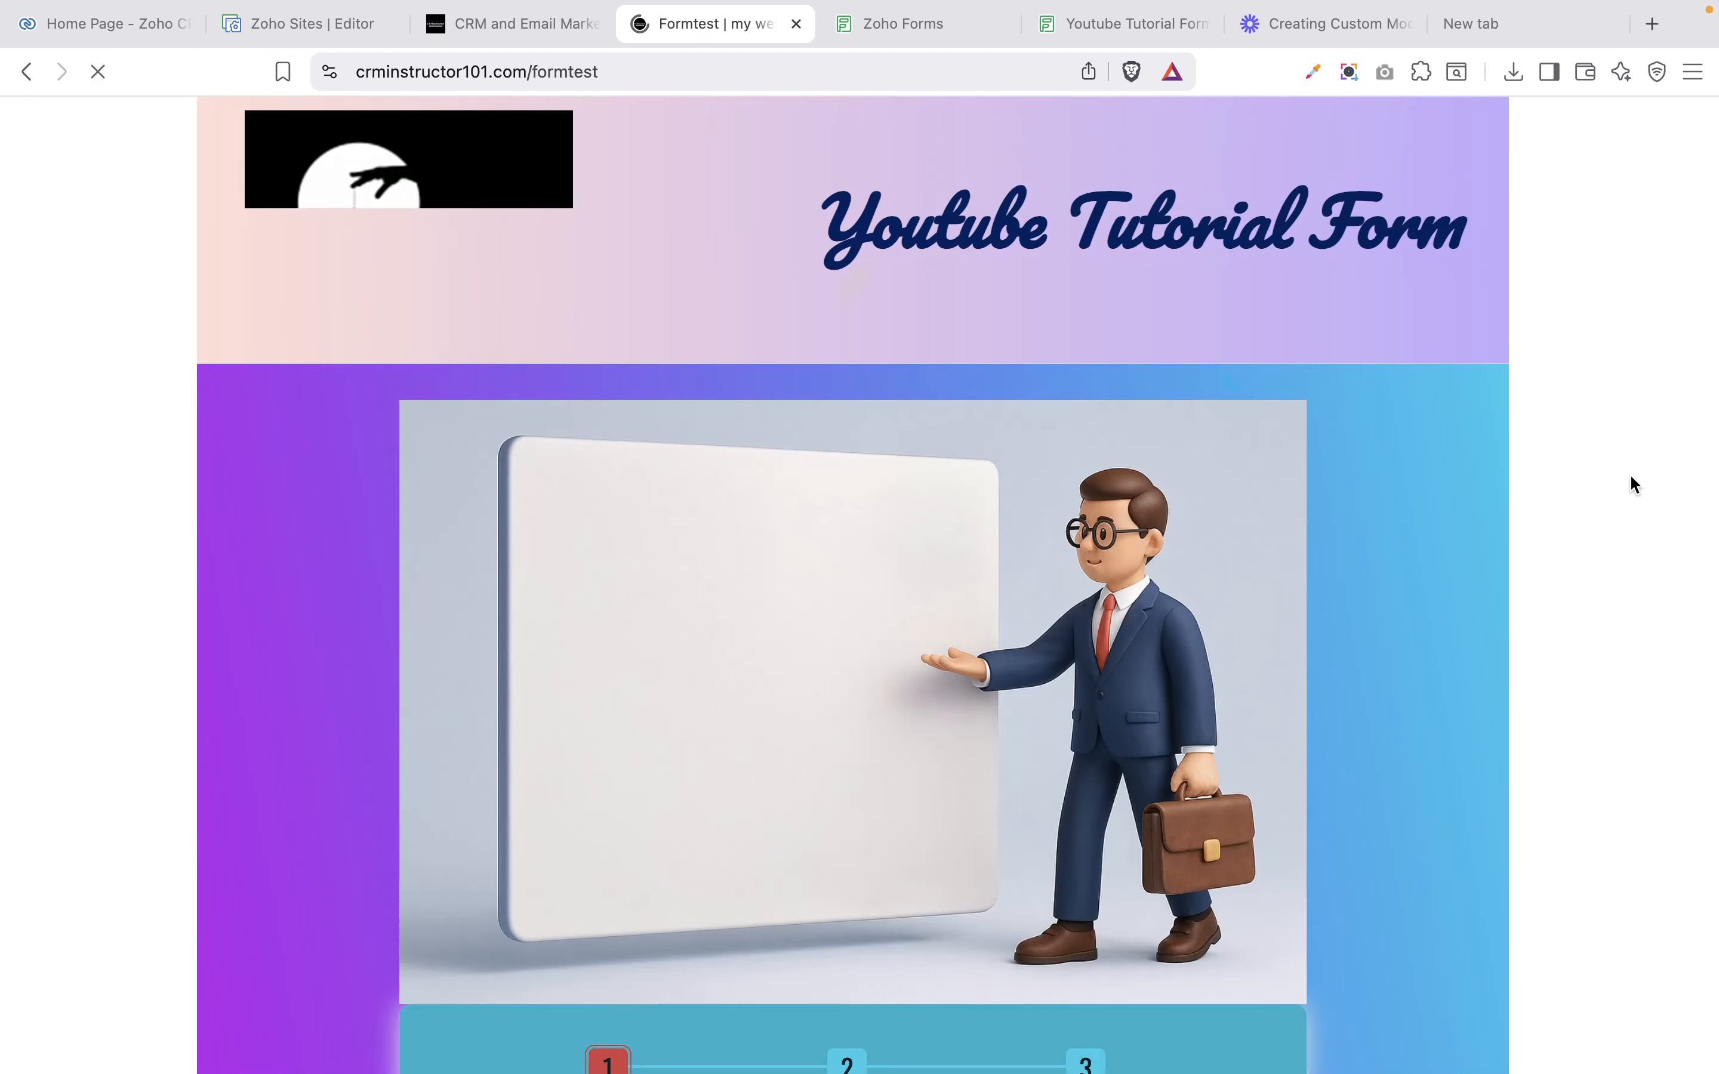
pyautogui.scroll(10, 1629, 473)
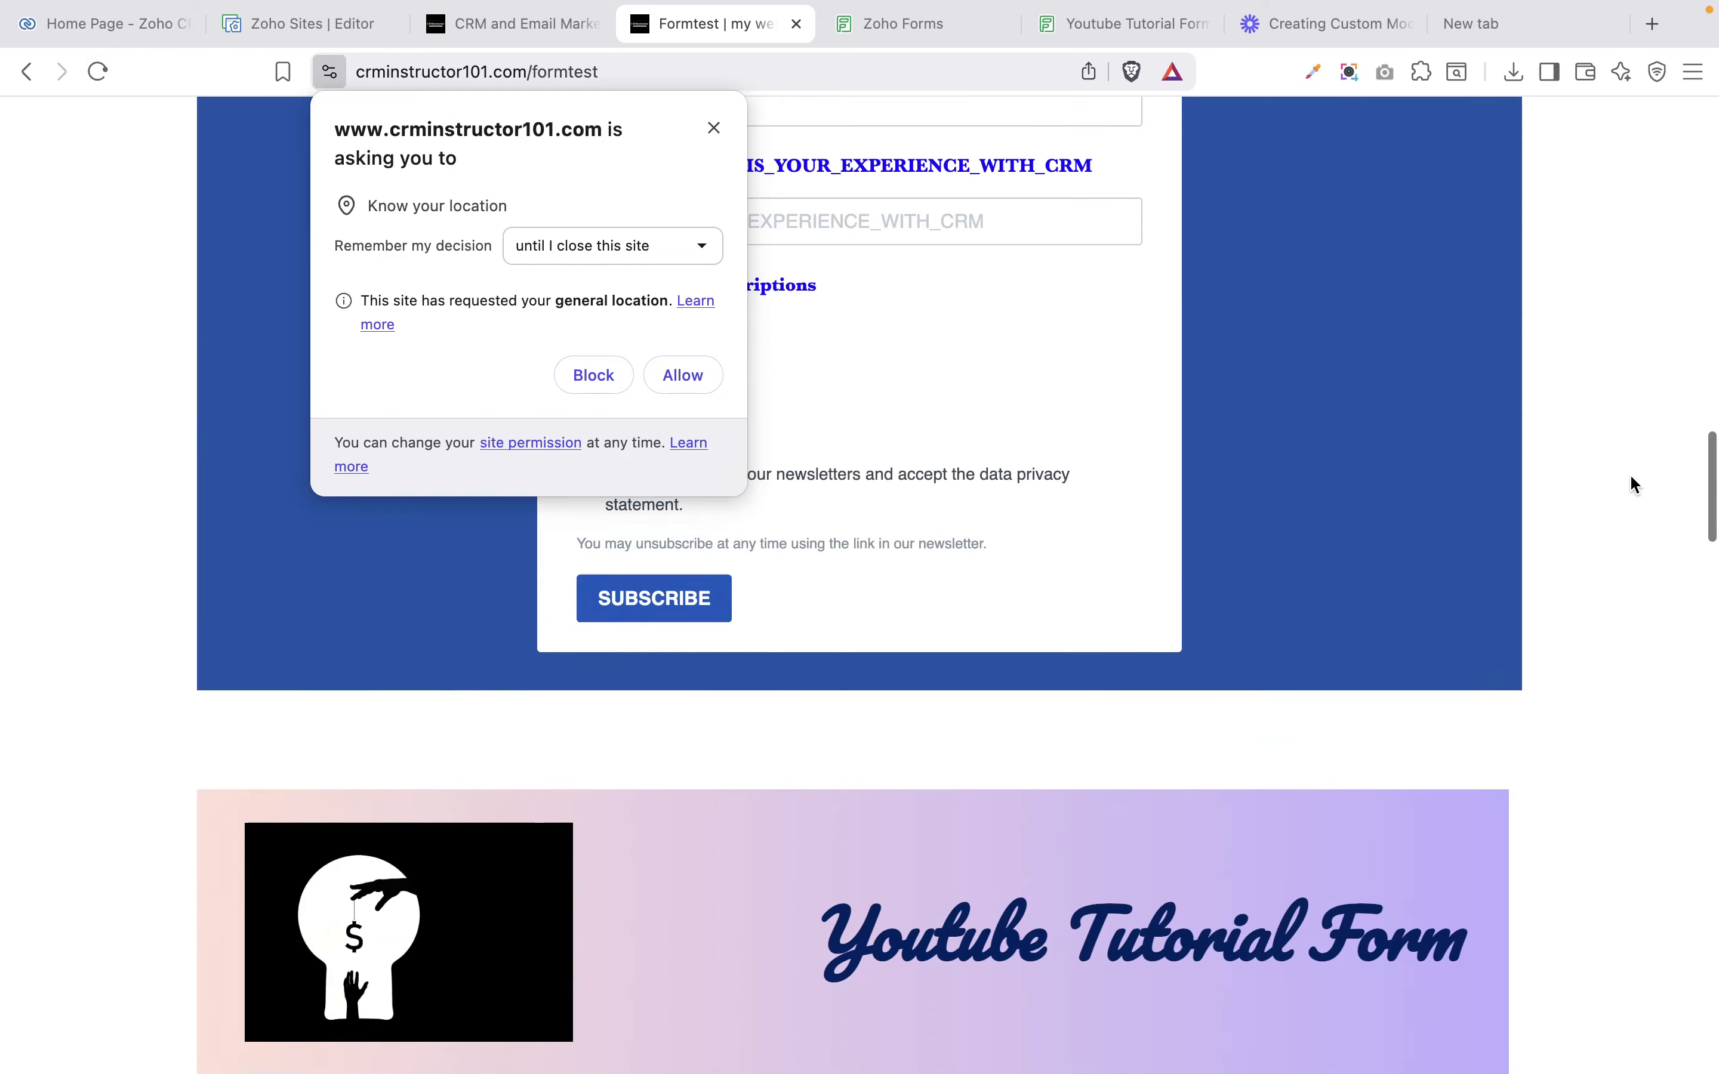
pyautogui.scroll(-15, 1629, 473)
pyautogui.scroll(-10, 1629, 473)
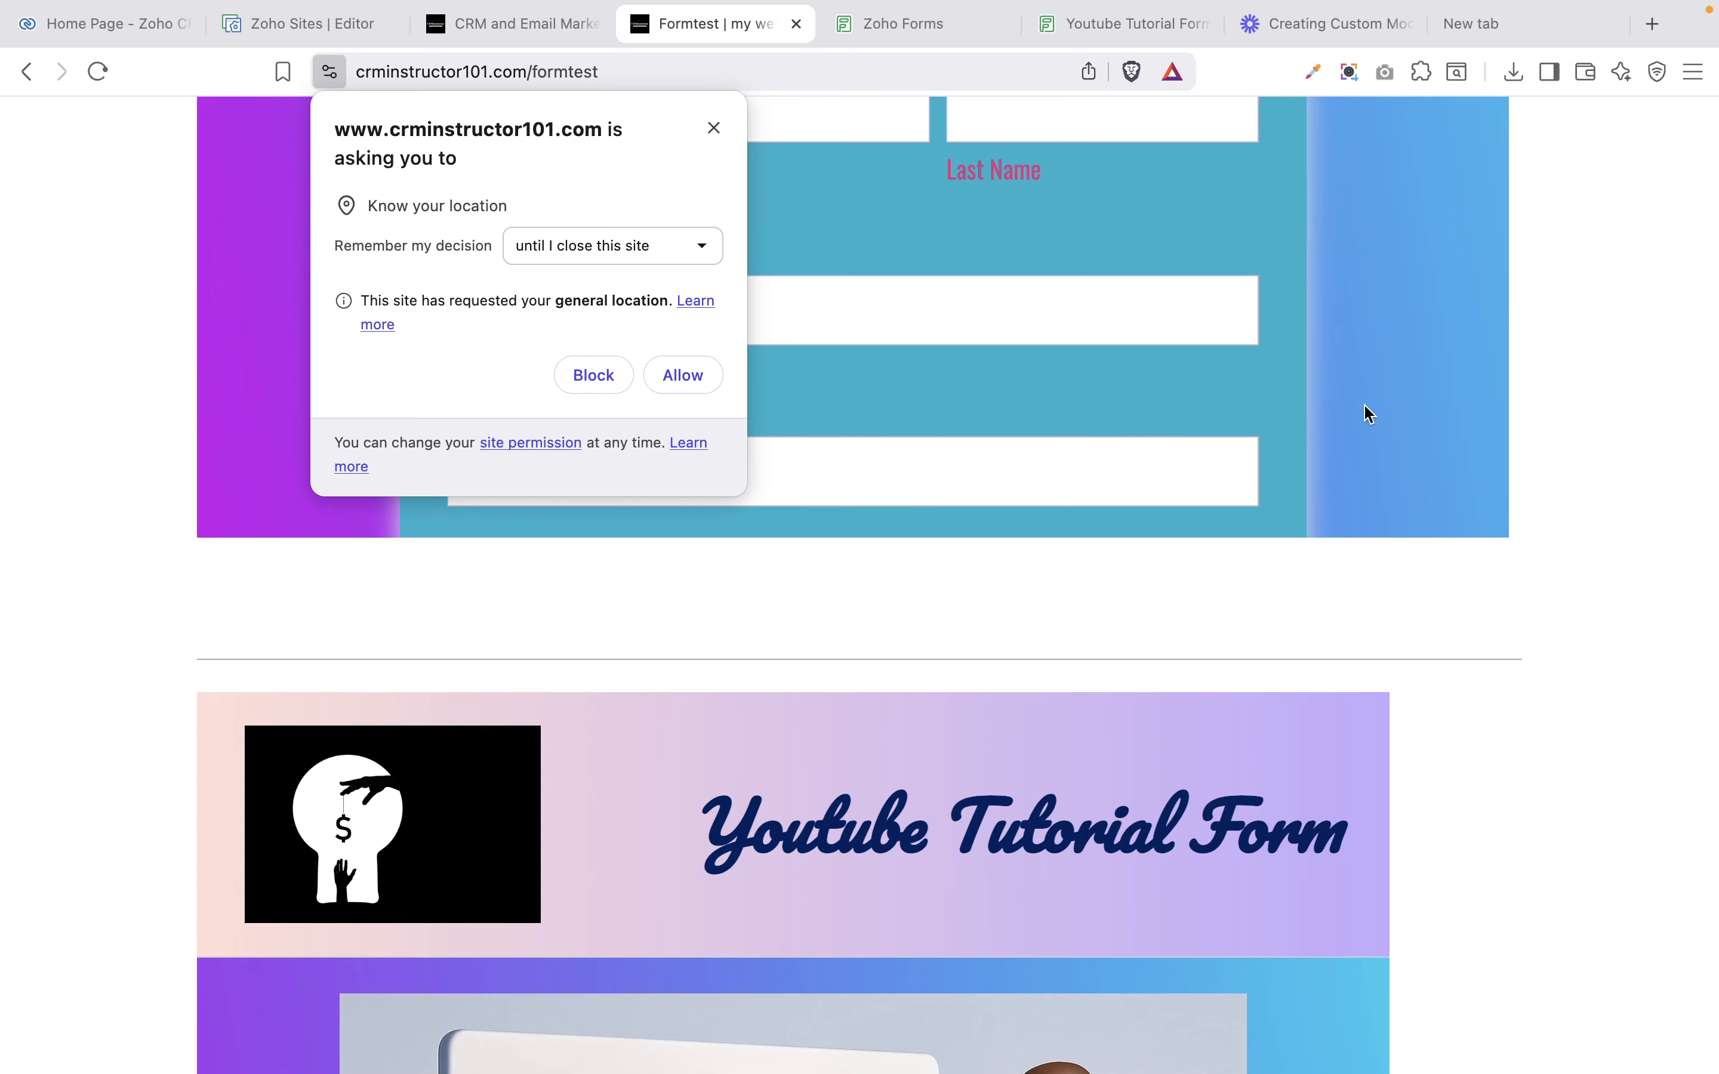
pyautogui.scroll(-4, 1315, 904)
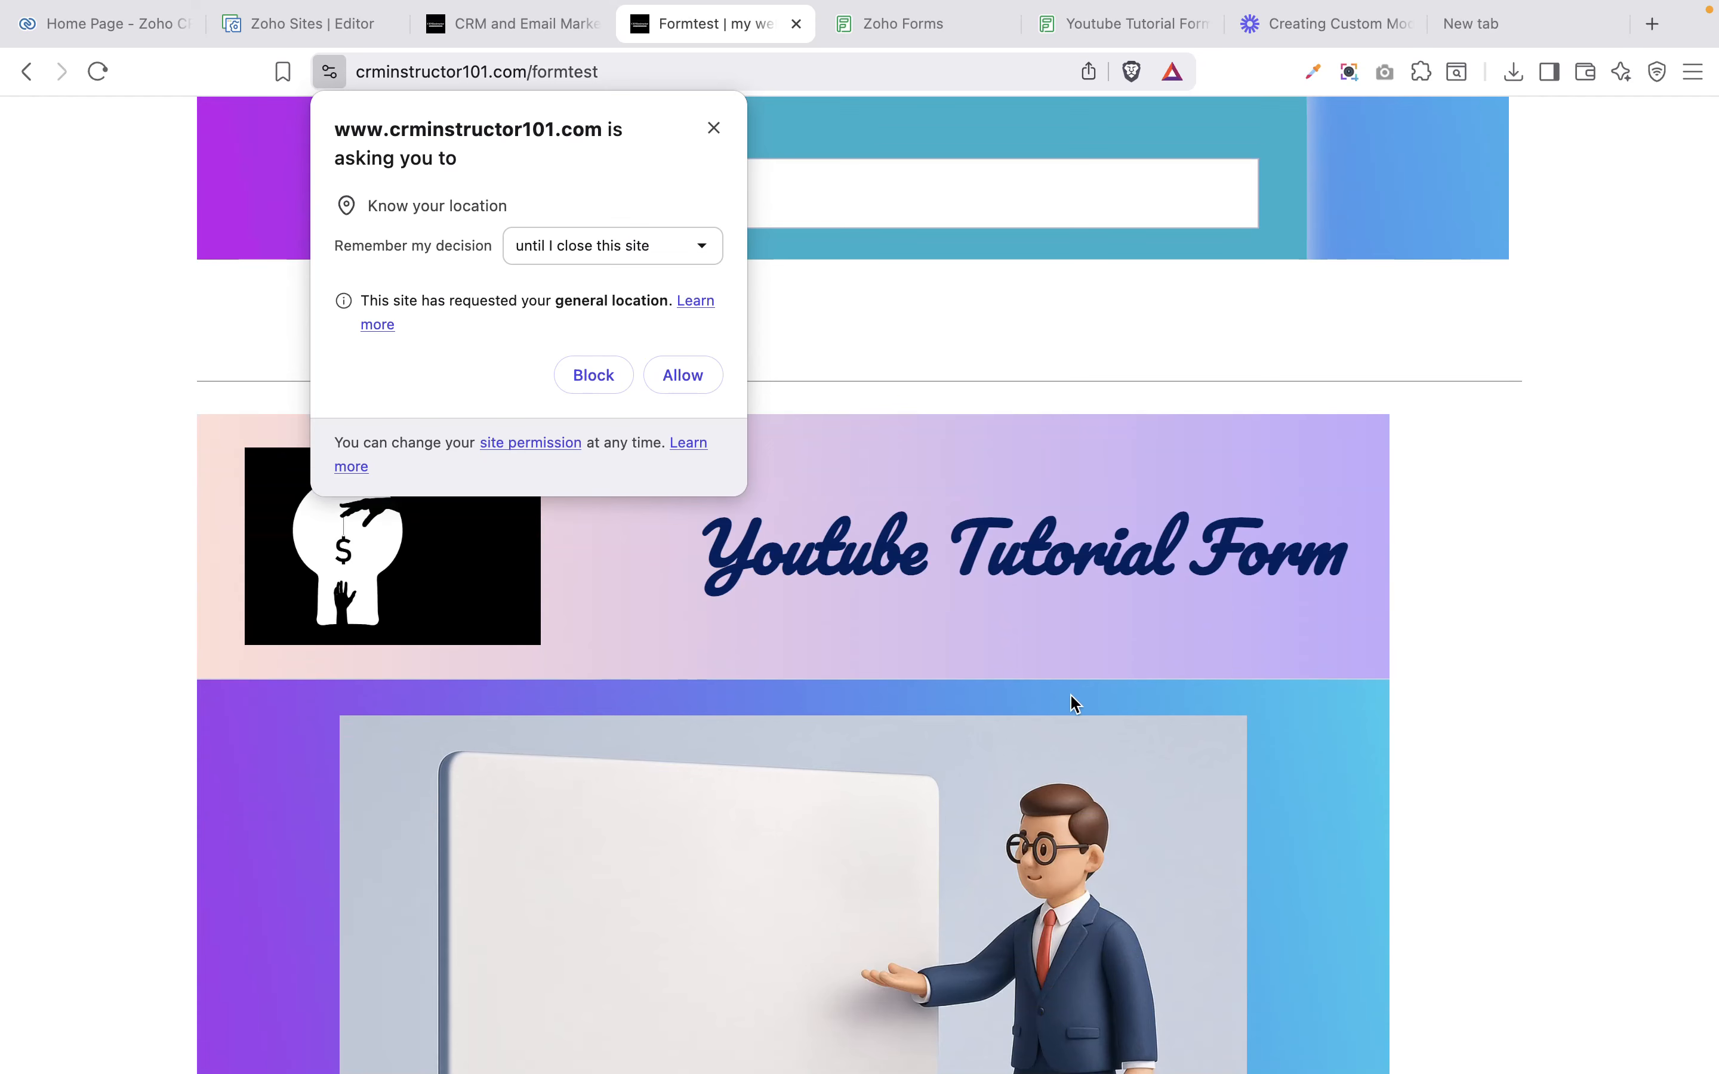
# Check the script-embedded Youtube Tutorial Form below the iframe form.
pyautogui.scroll(-6, 1072, 700)
pyautogui.scroll(-20, 1075, 703)
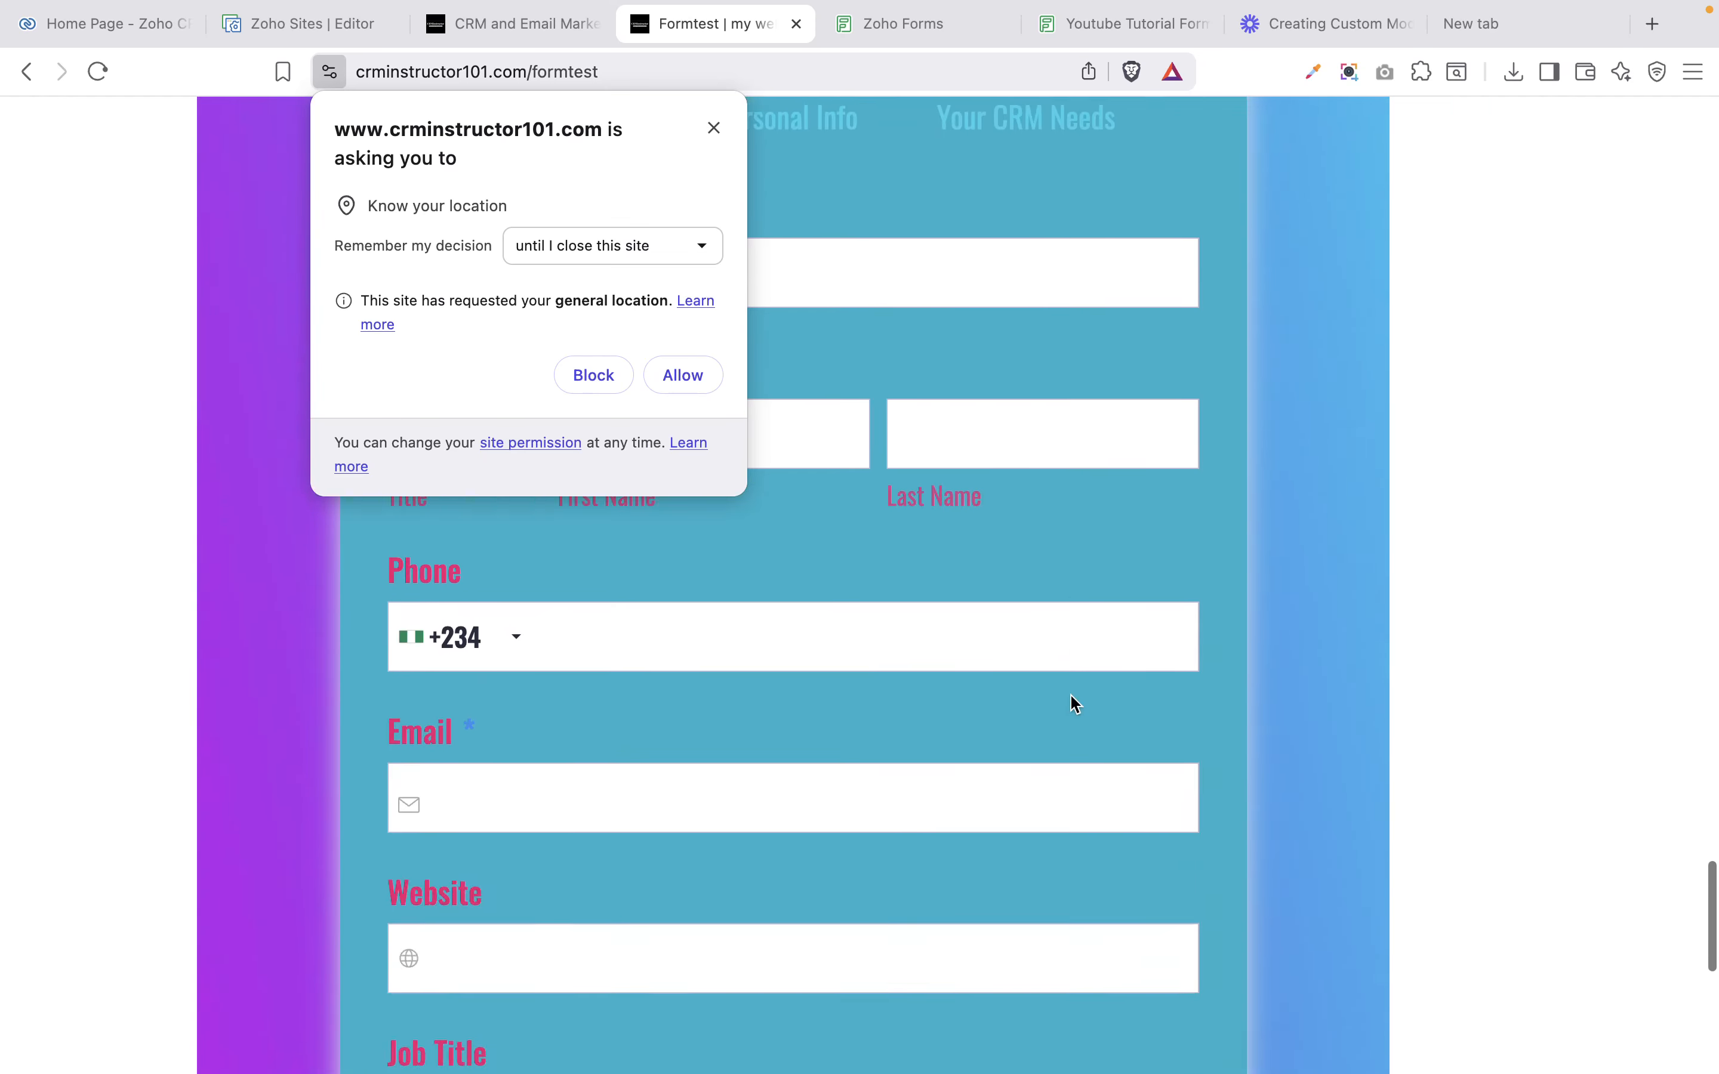
pyautogui.scroll(-2, 1070, 696)
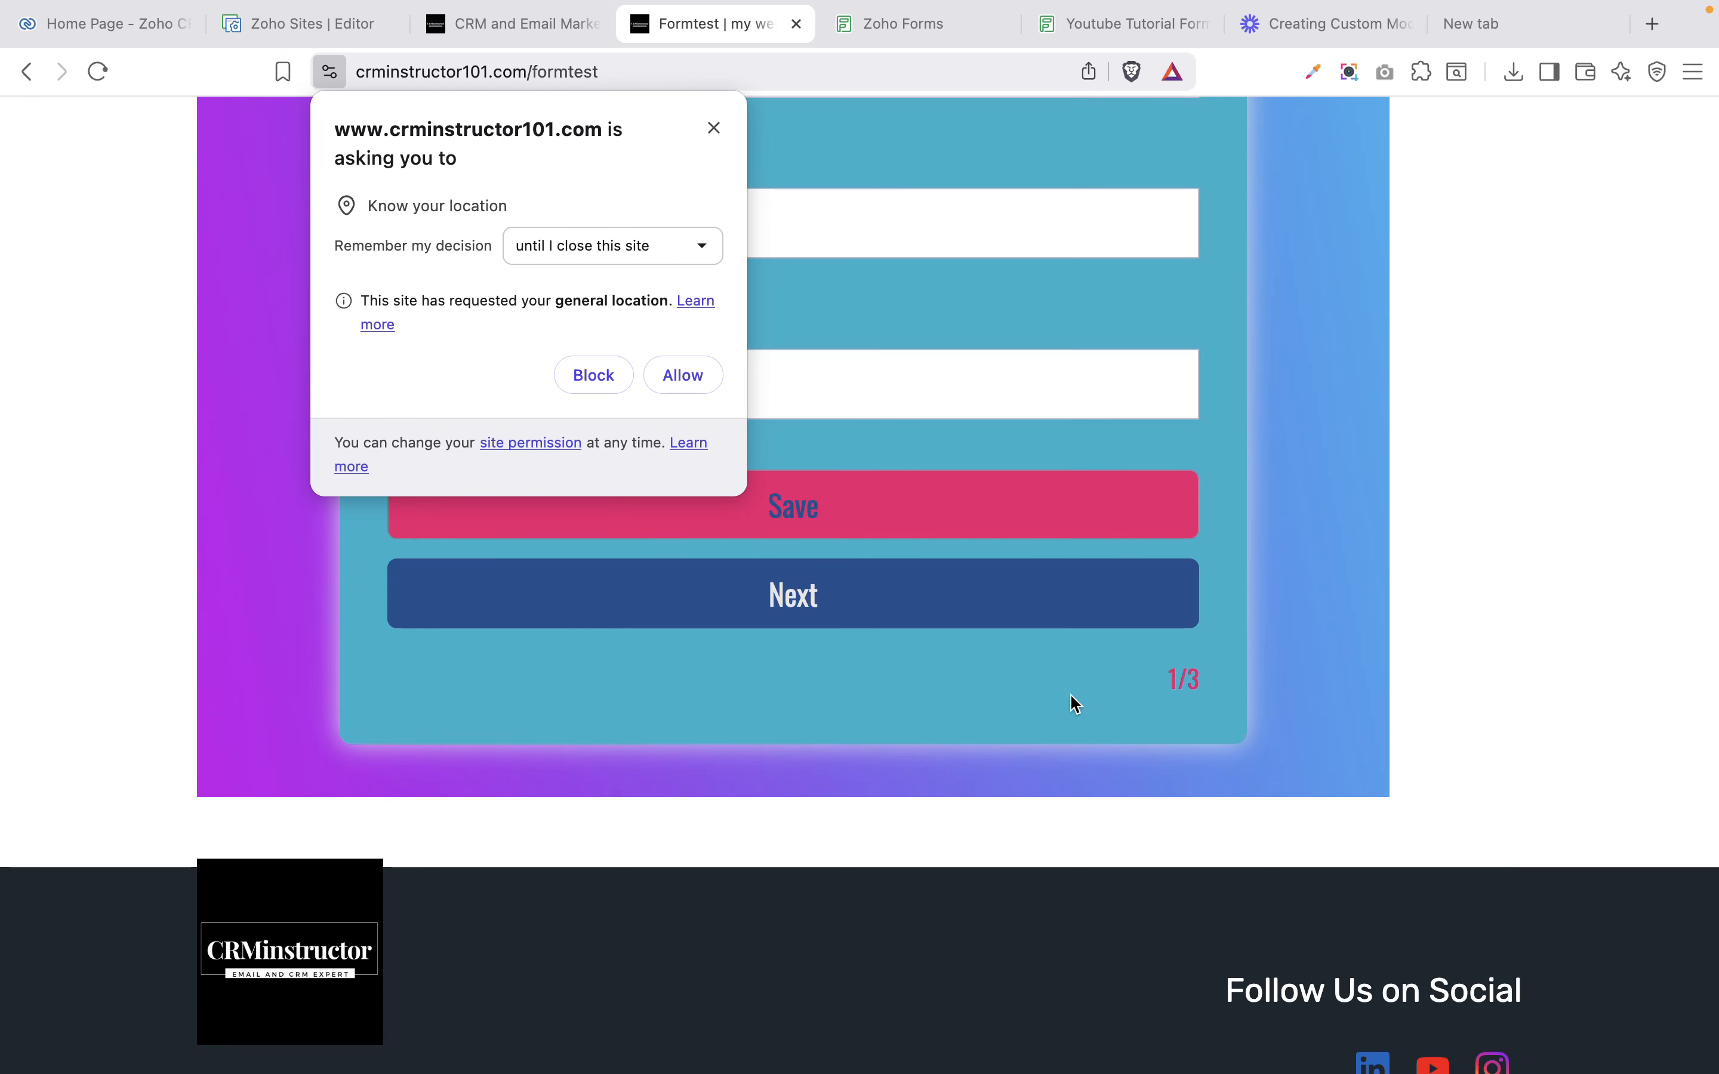
pyautogui.scroll(20, 1071, 695)
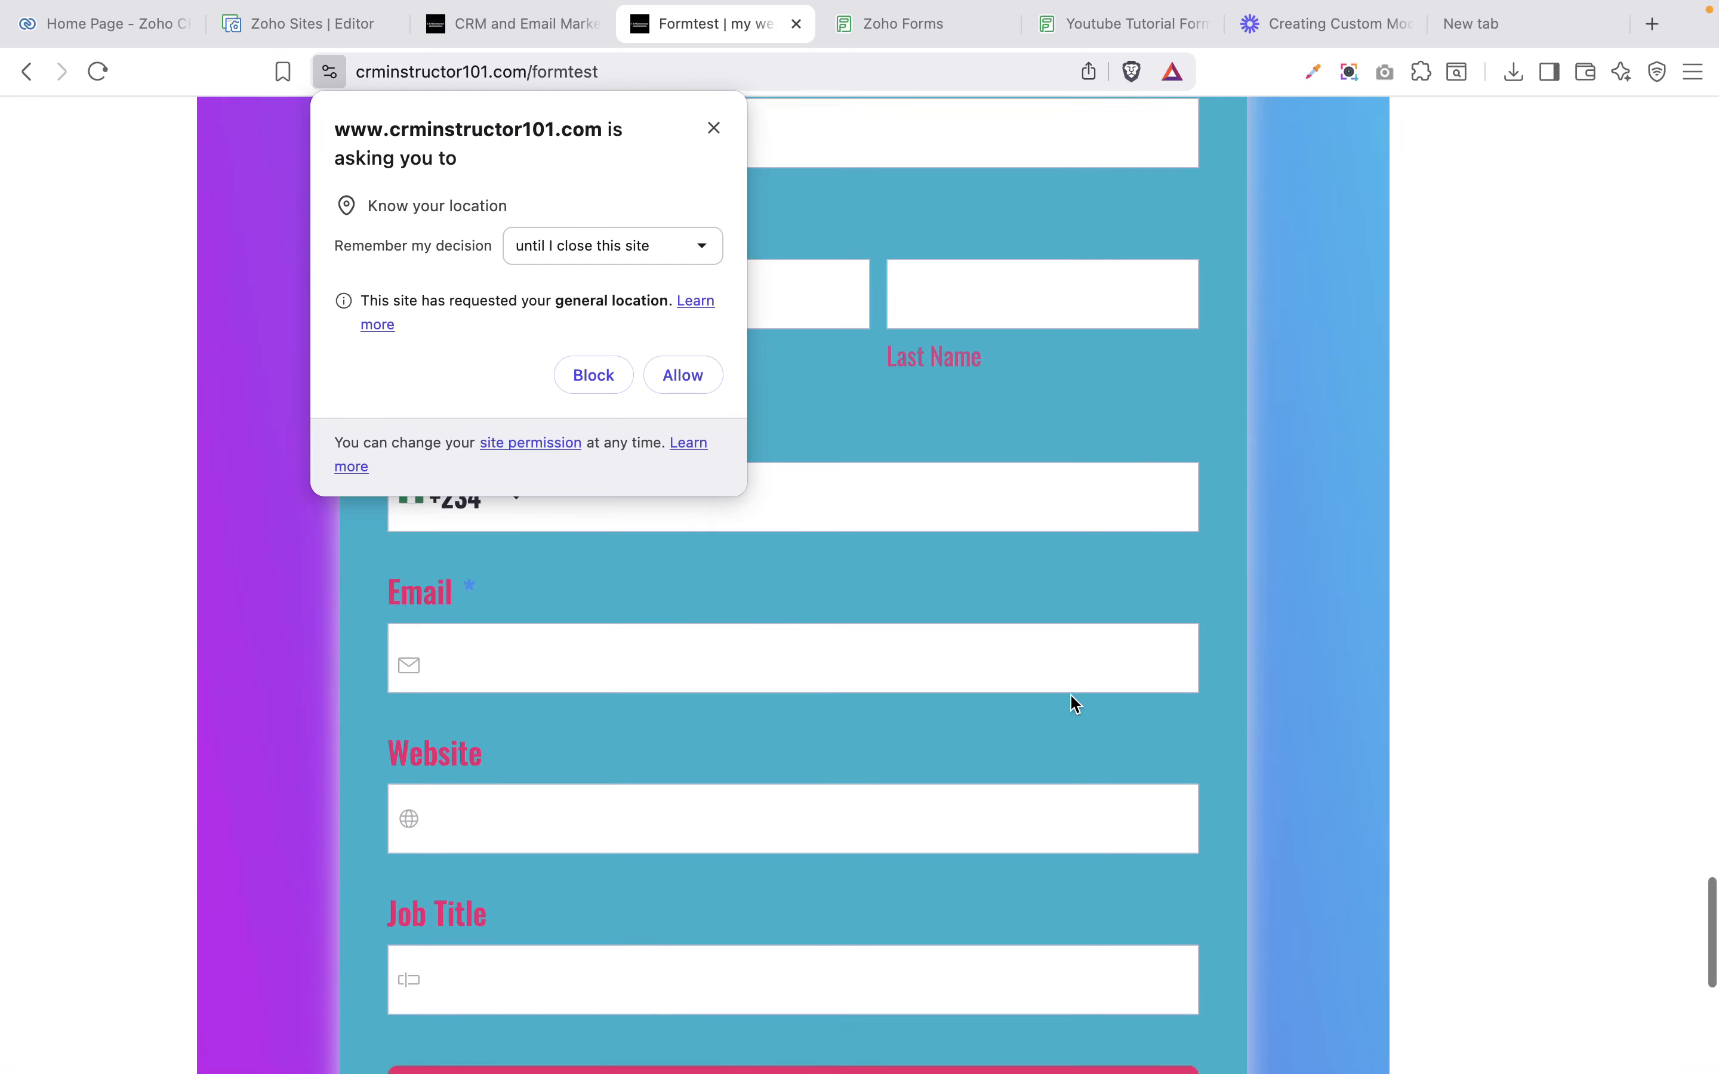
pyautogui.scroll(9, 1072, 703)
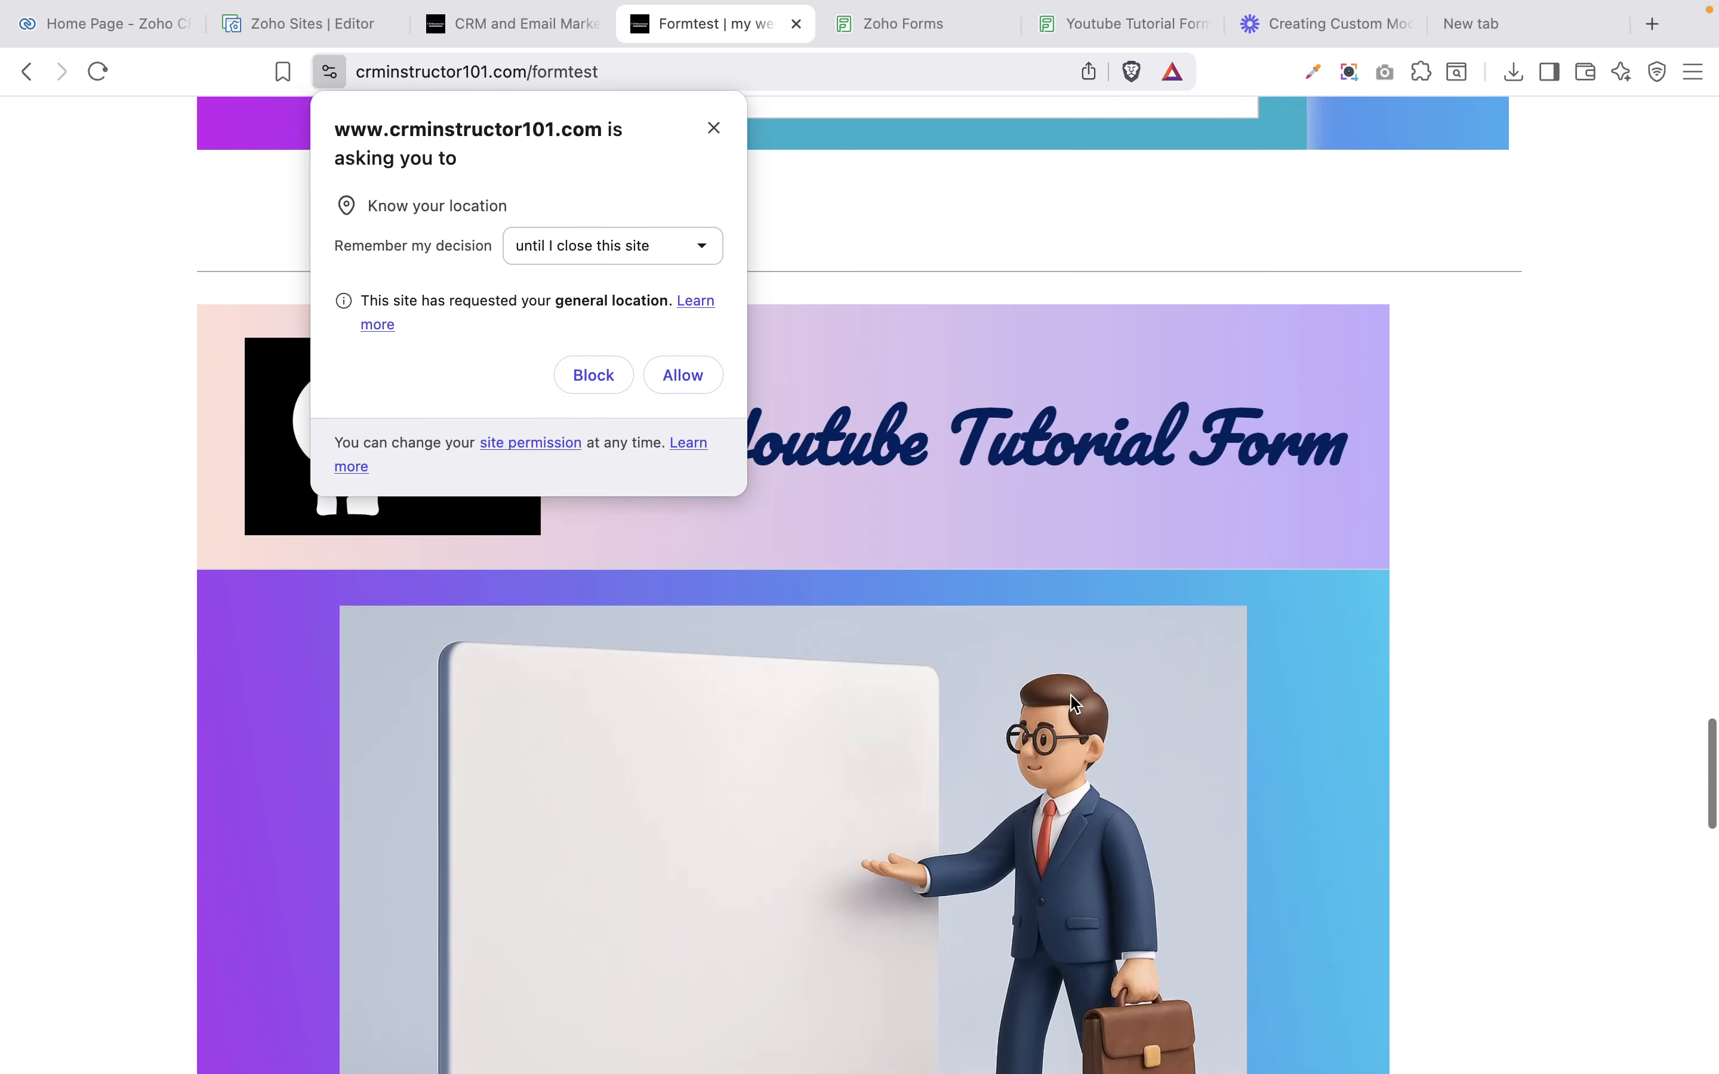
pyautogui.scroll(-10, 1070, 695)
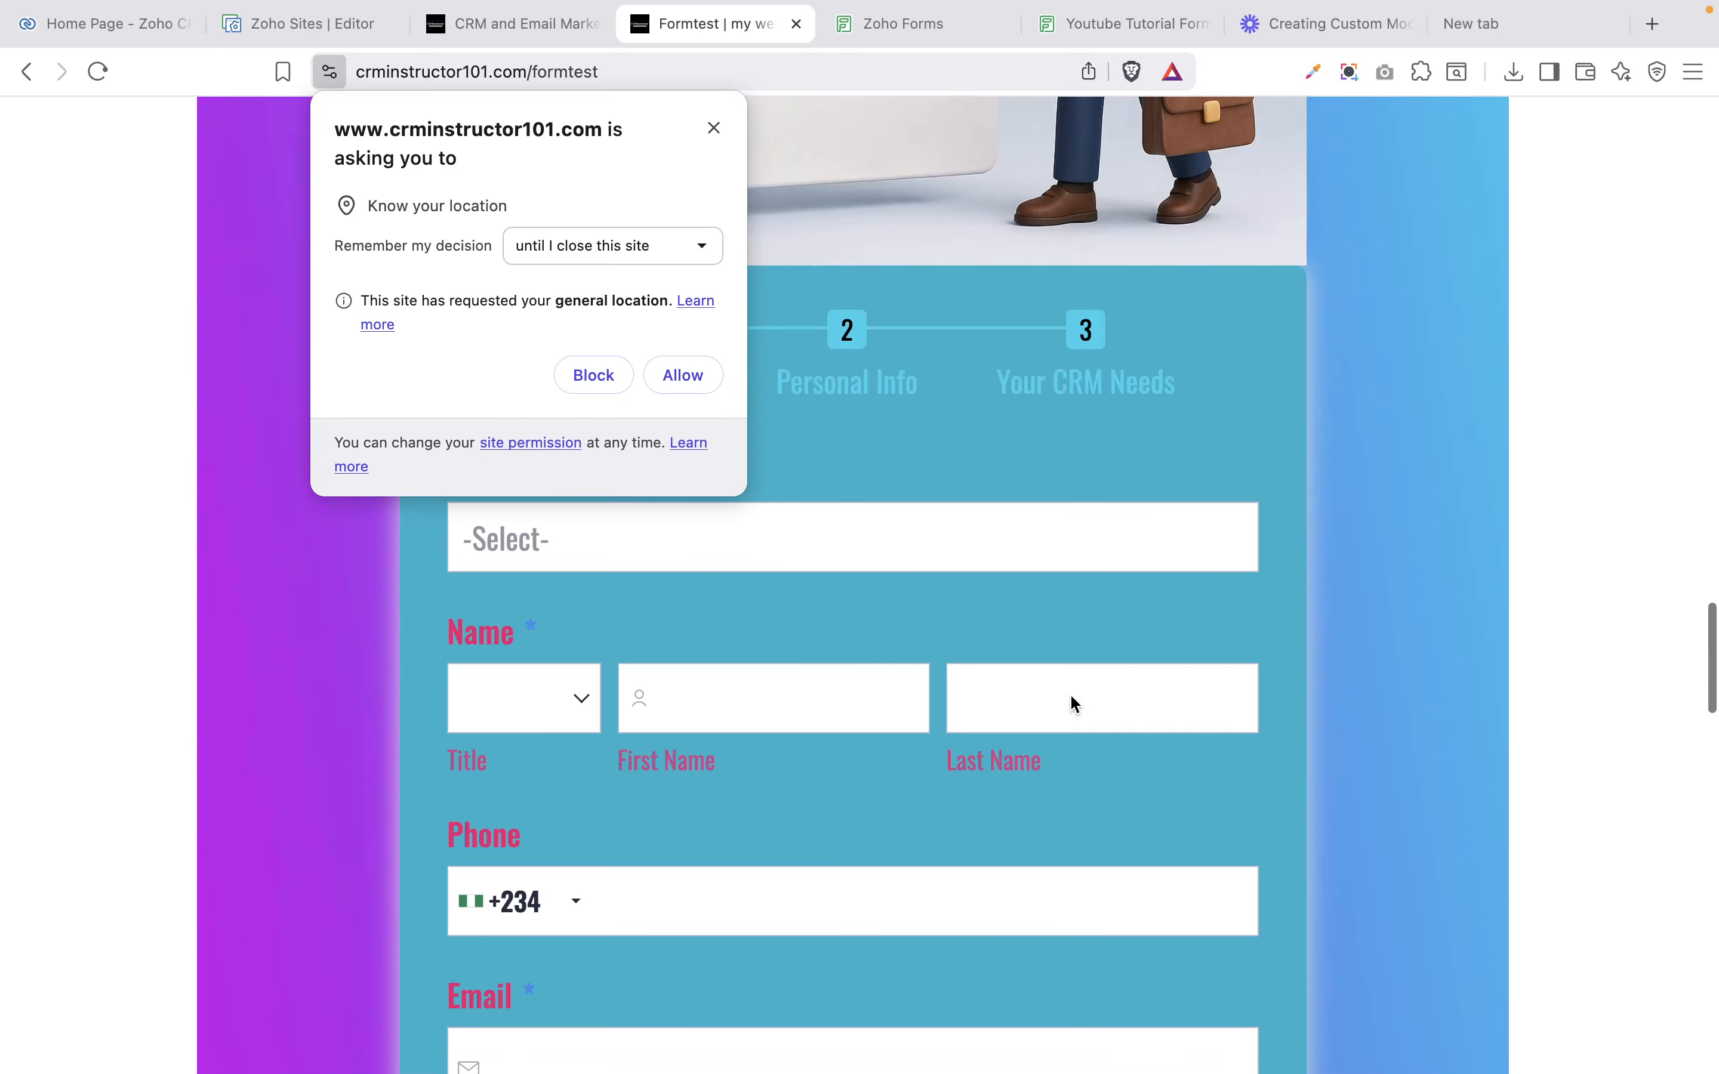
pyautogui.scroll(-4, 1070, 693)
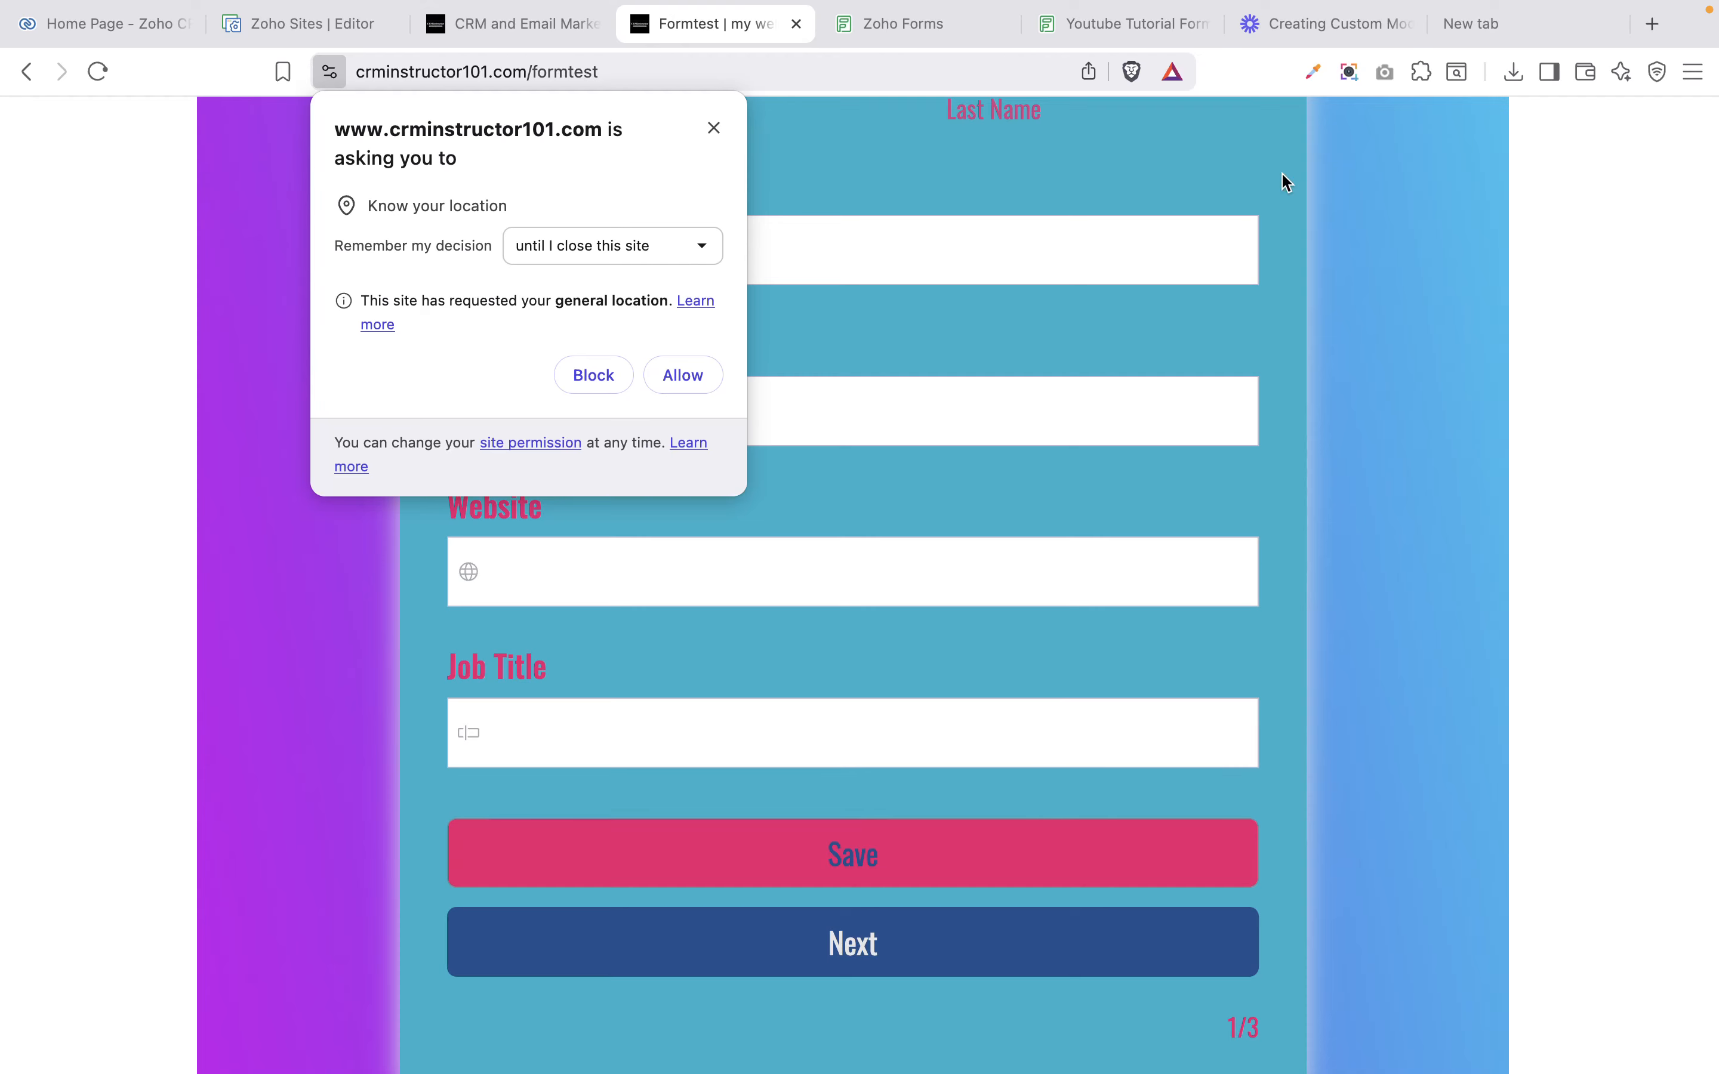
pyautogui.scroll(8, 1286, 181)
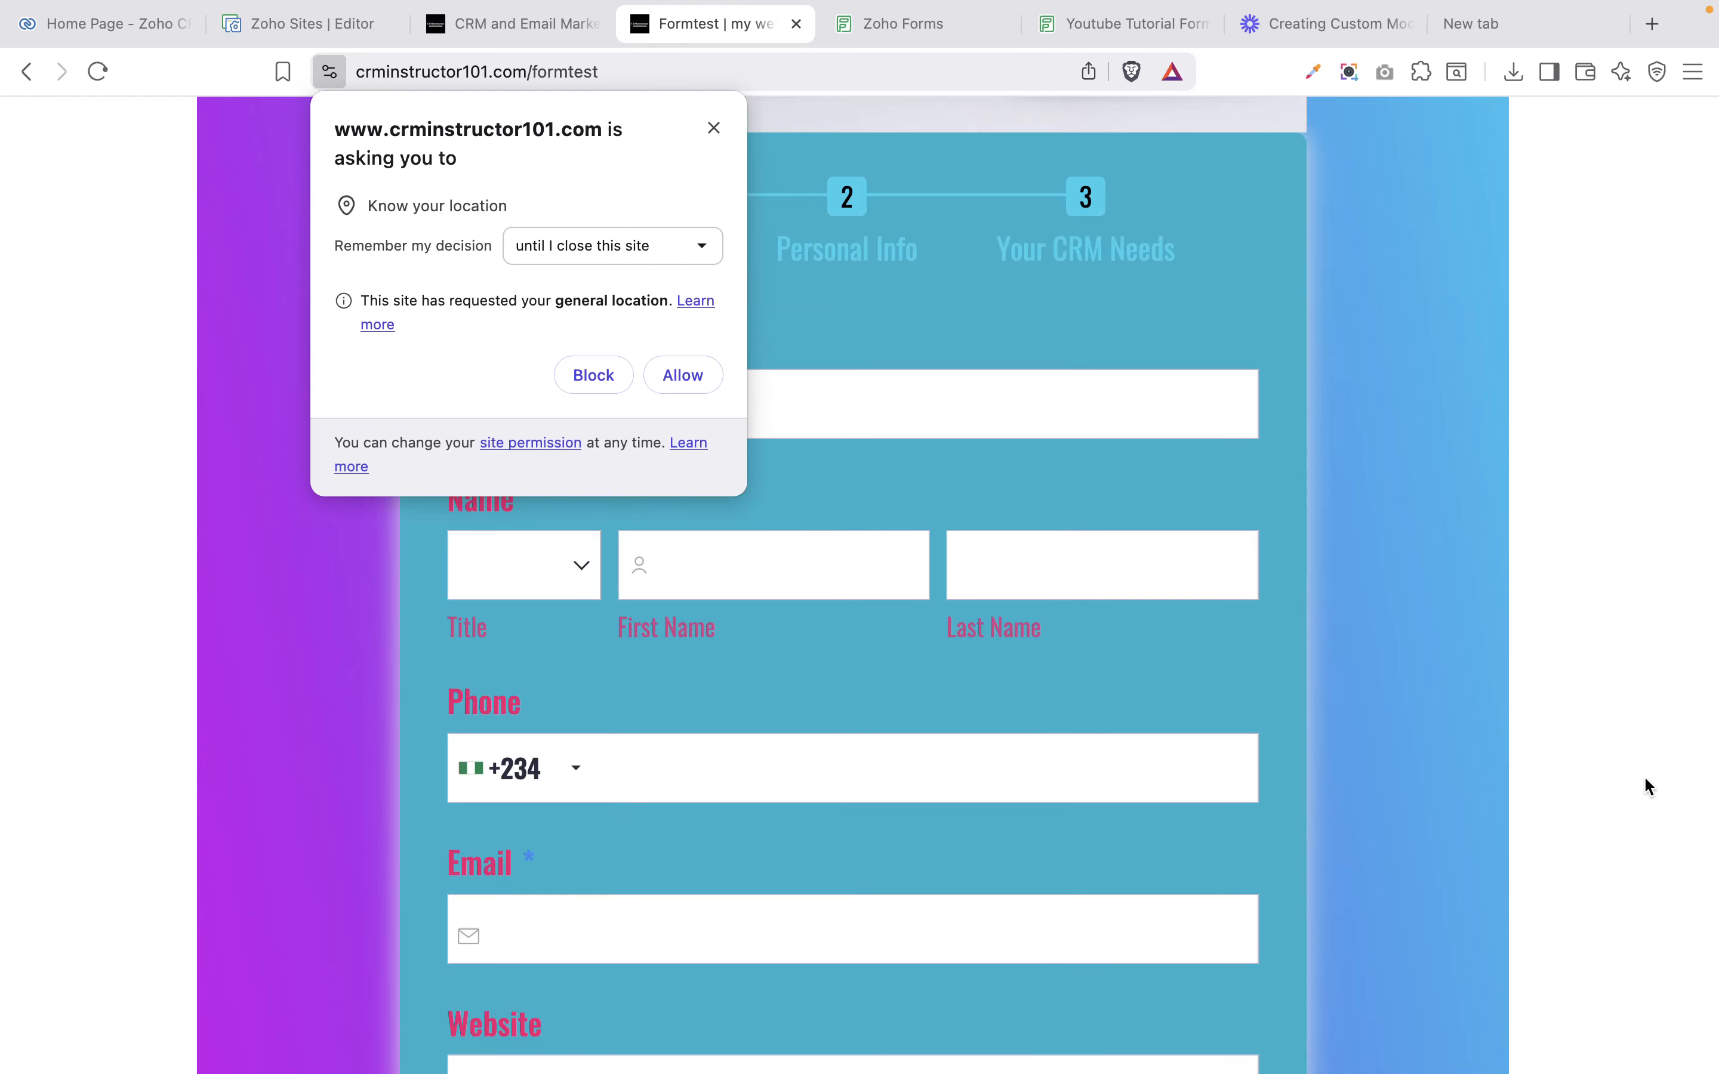
pyautogui.scroll(-1, 1635, 503)
pyautogui.scroll(10, 1637, 506)
pyautogui.scroll(-2, 1637, 506)
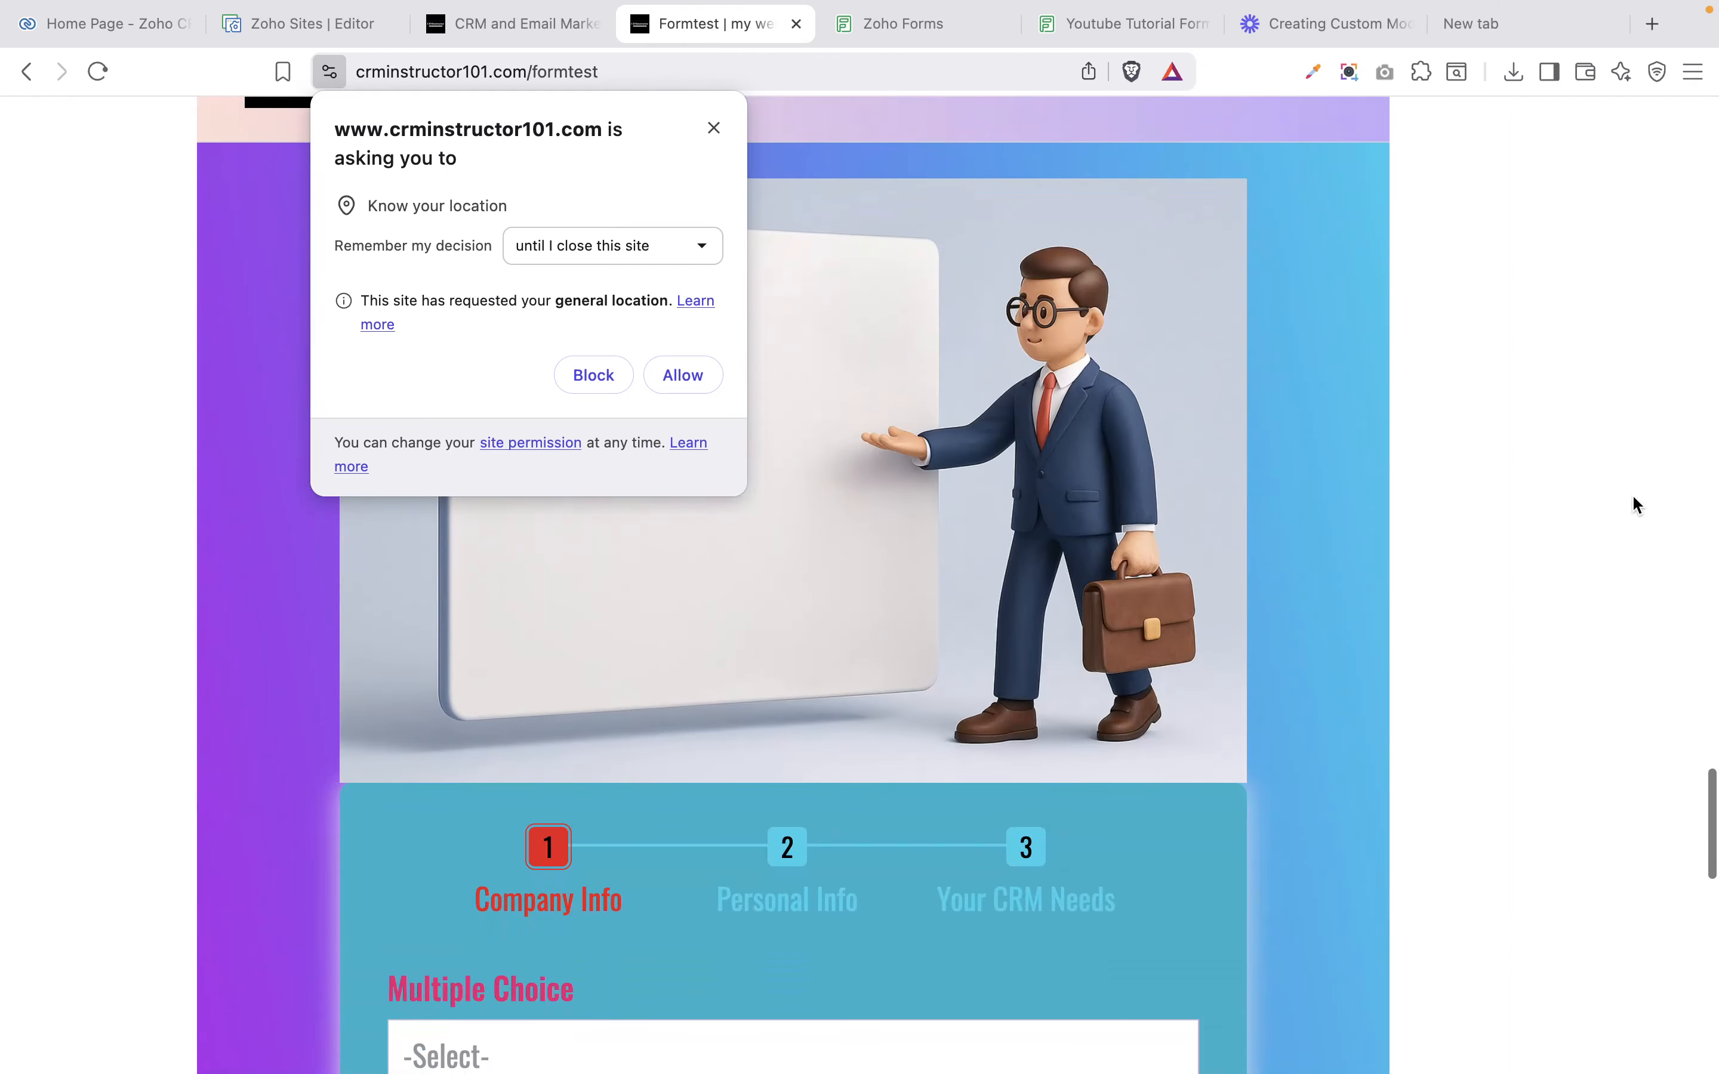